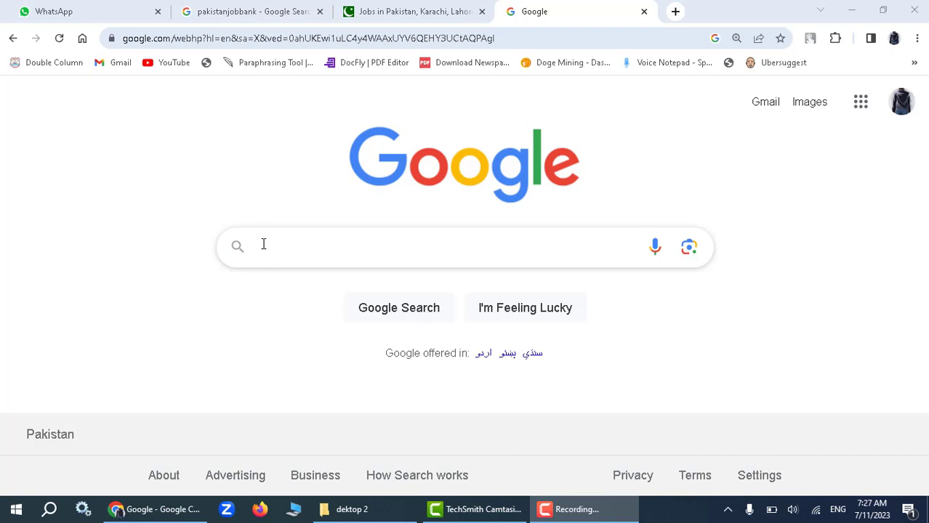
Search Google for 'nts', enlarge the results, and open the official NTS Pakistan site.
{"action": "left_click", "coordinate": [262, 245]}
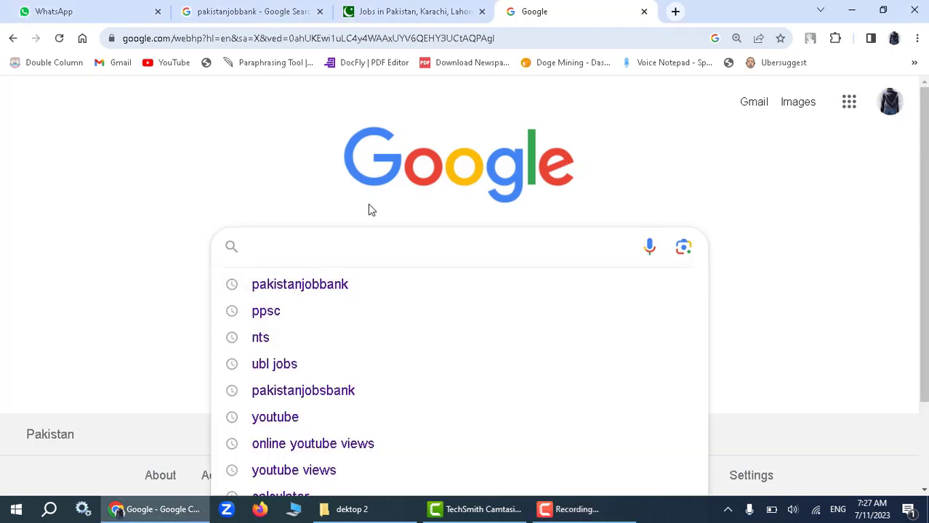
{"action": "type", "text": "nts"}
{"action": "key", "text": "Return"}
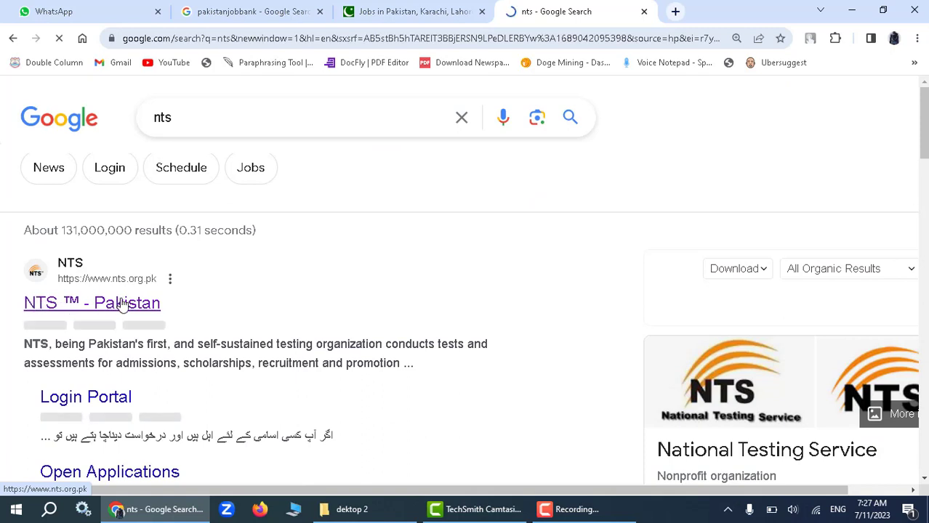
{"action": "key", "text": "ctrl+plus"}
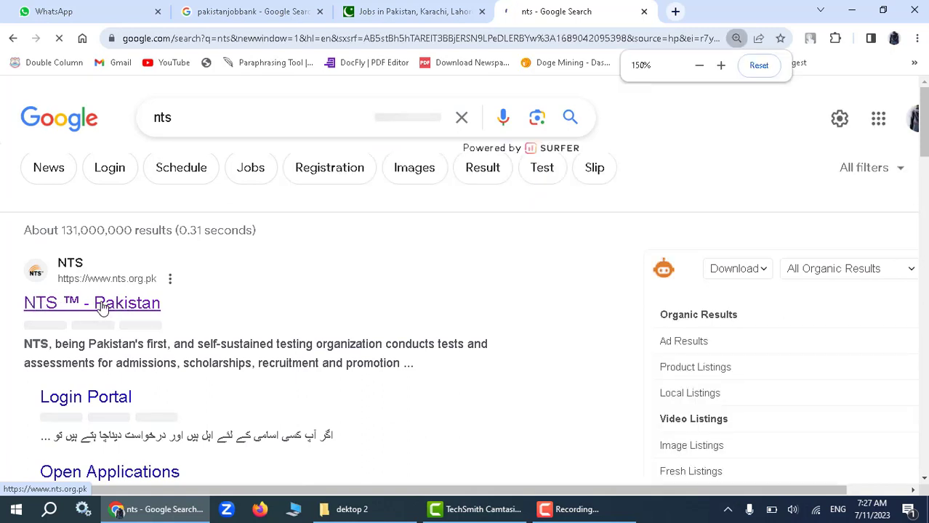
{"action": "key", "text": "ctrl+plus"}
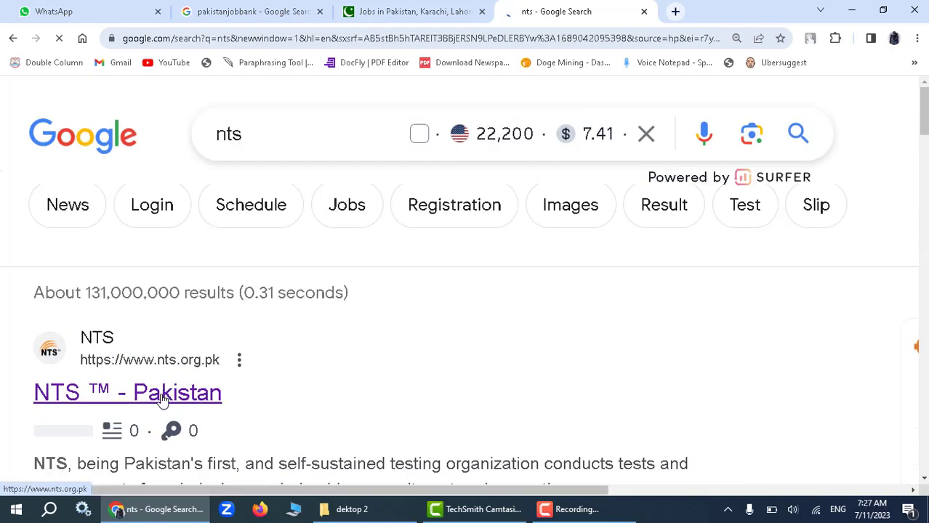
{"action": "left_click", "coordinate": [163, 404]}
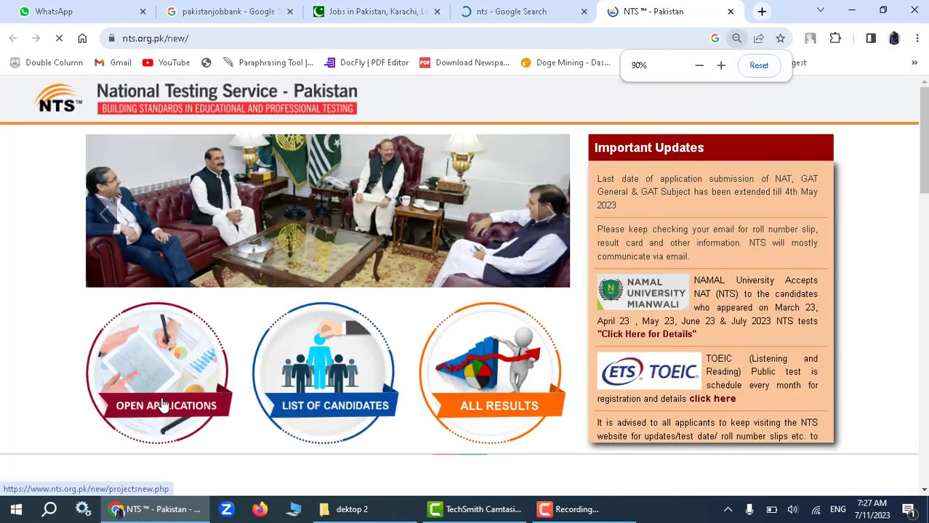
Reset the page zoom and open the UBL Officer Grade IV Program details page.
{"action": "left_click", "coordinate": [758, 65]}
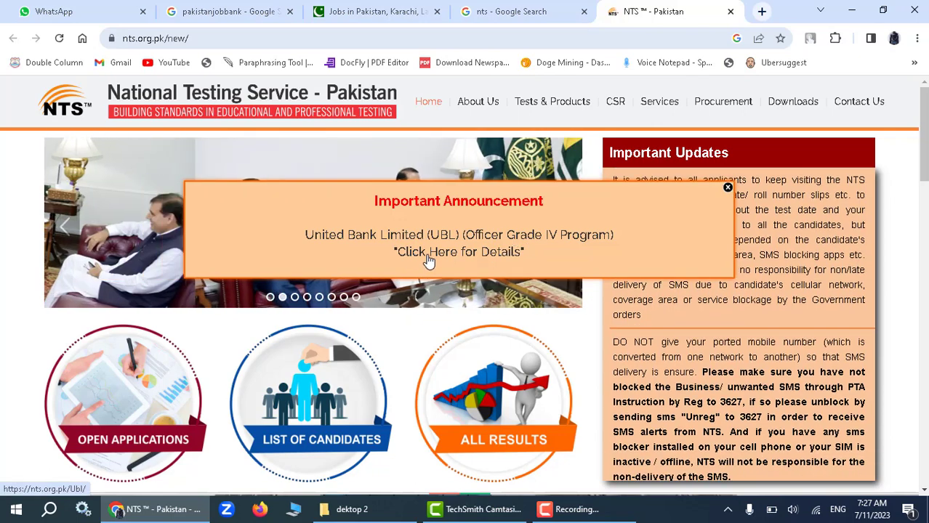
{"action": "left_click", "coordinate": [429, 260]}
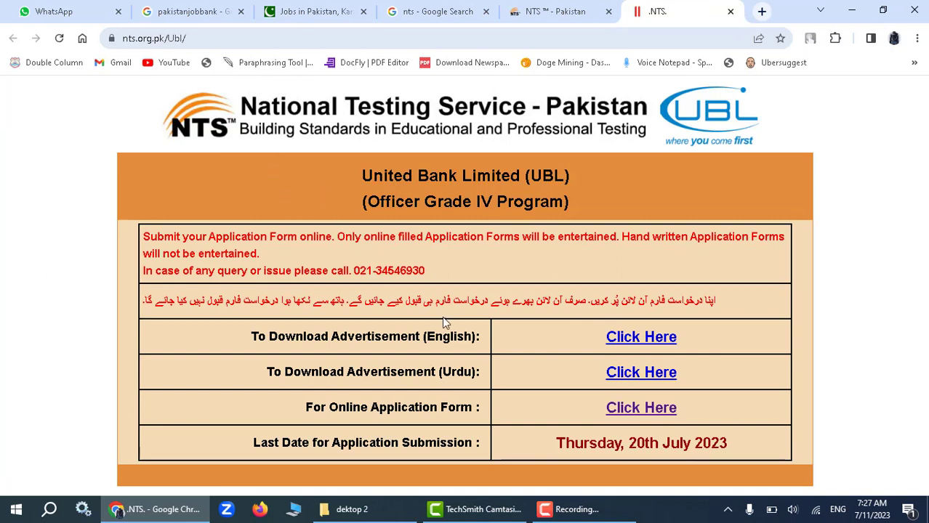
{"action": "left_click_drag", "start_coordinate": [247, 337], "coordinate": [465, 331]}
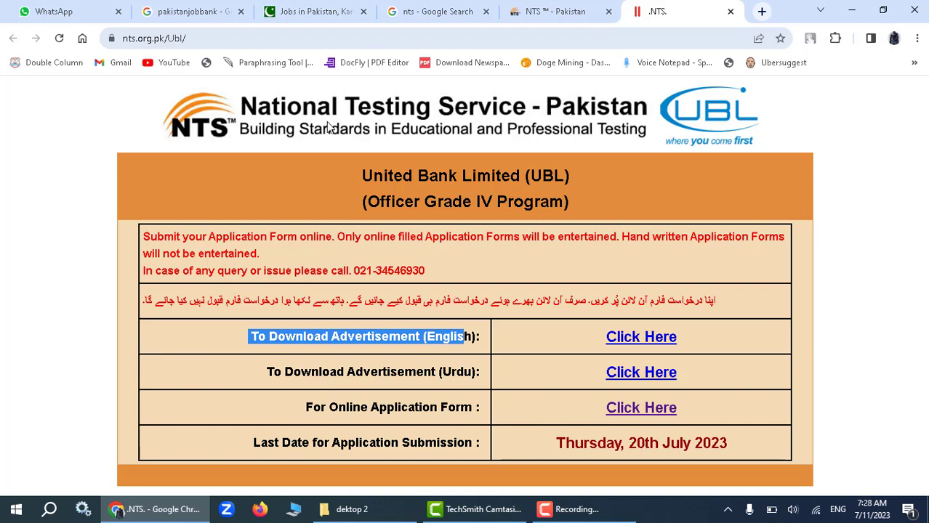
Load nts.org.pk/ubl in a new Chrome tab.
{"action": "left_click", "coordinate": [762, 11]}
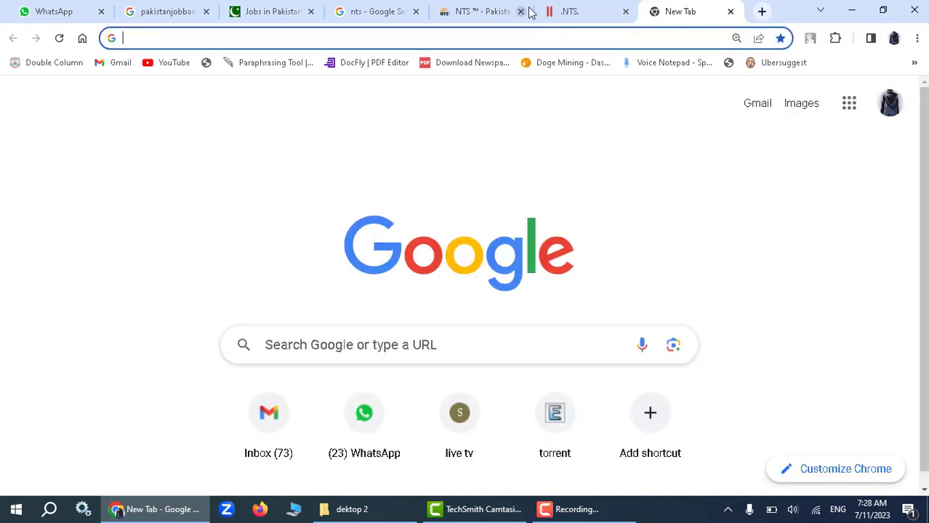
{"action": "type", "text": "nts"}
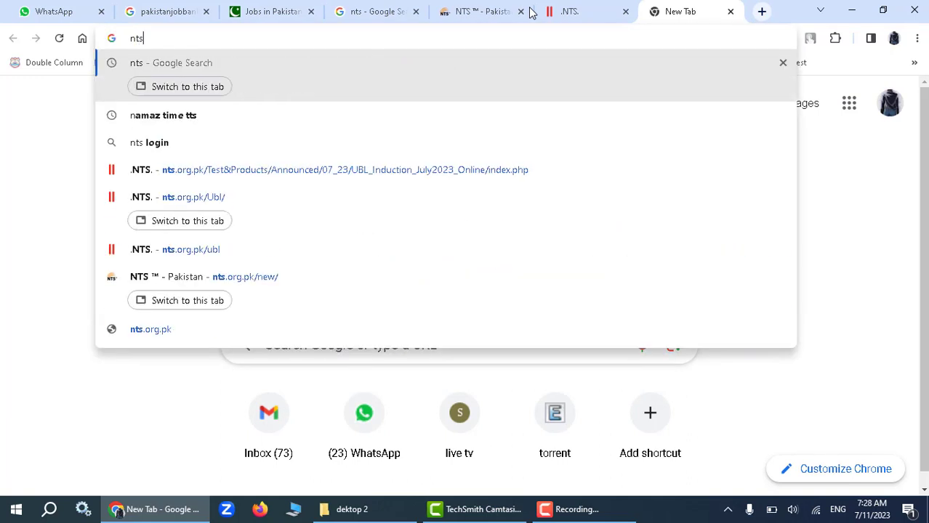
{"action": "type", "text": ".org"}
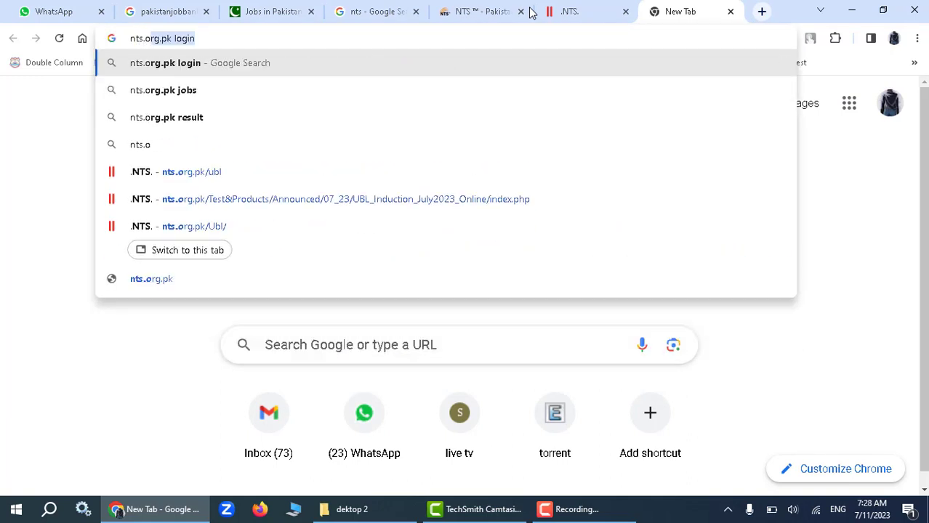
{"action": "type", "text": ".pk"}
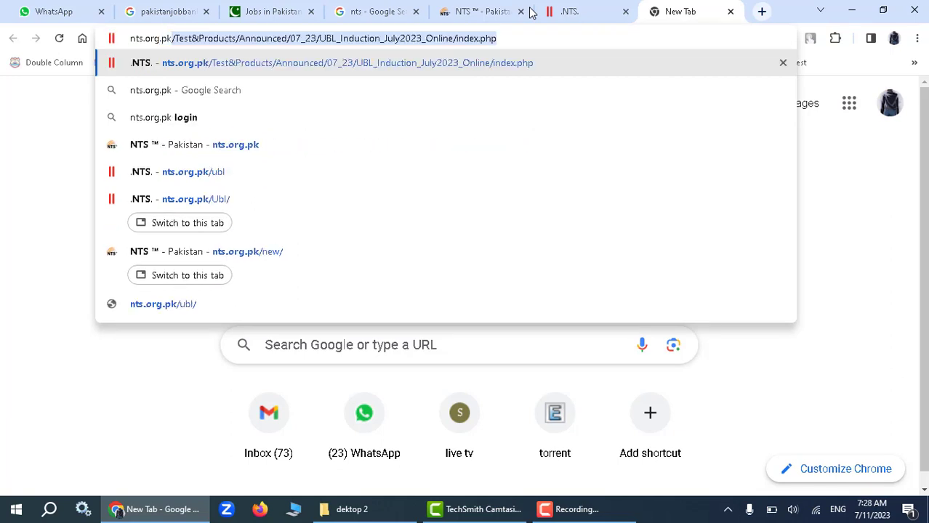
{"action": "type", "text": "/"}
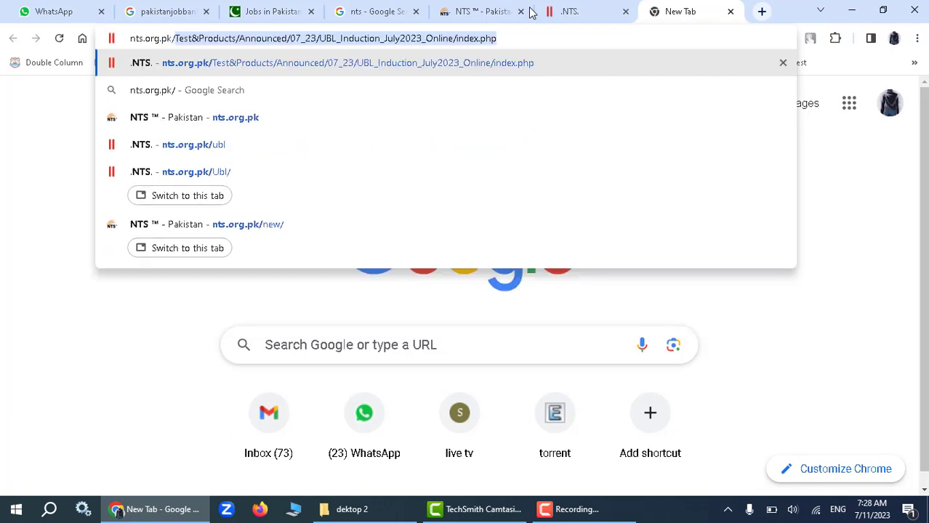
{"action": "type", "text": "ubl"}
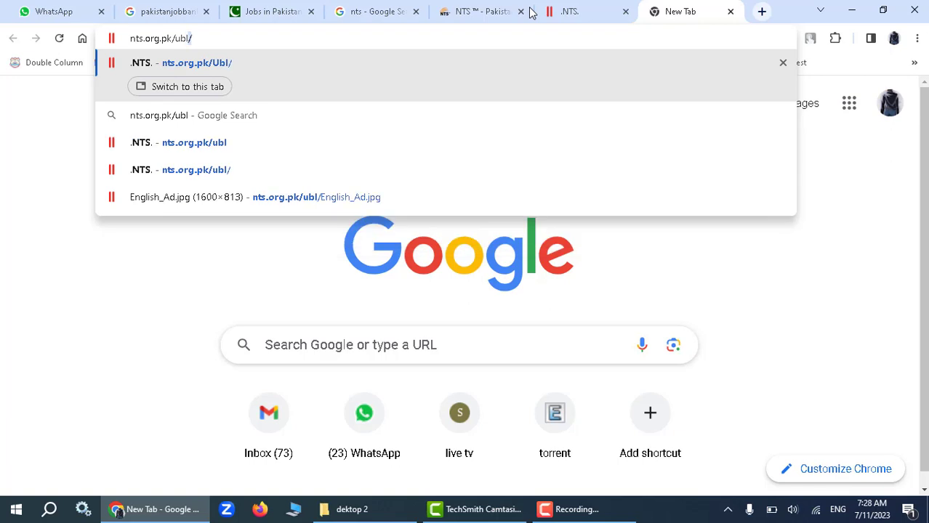
{"action": "key", "text": "Return"}
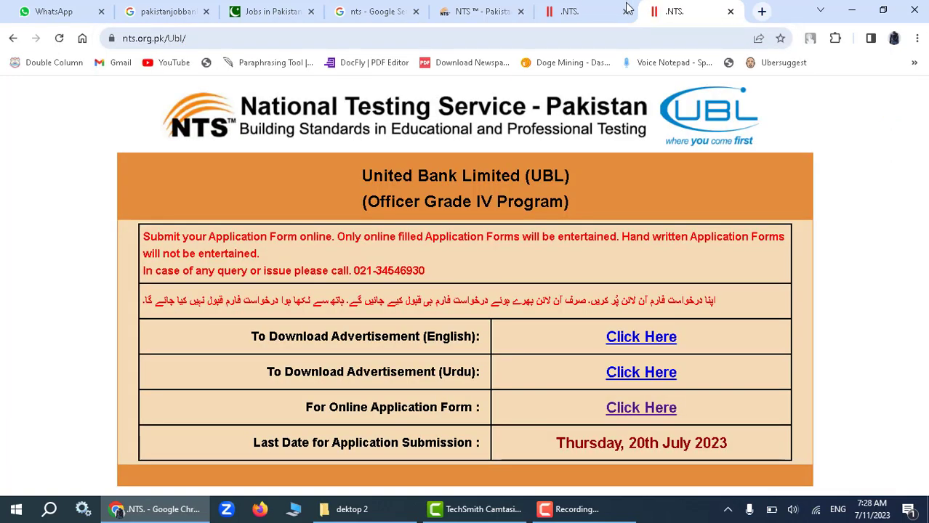
Close the duplicate tab, review the English job advertisement (English_Ad.jpg), then close it.
{"action": "left_click", "coordinate": [730, 11]}
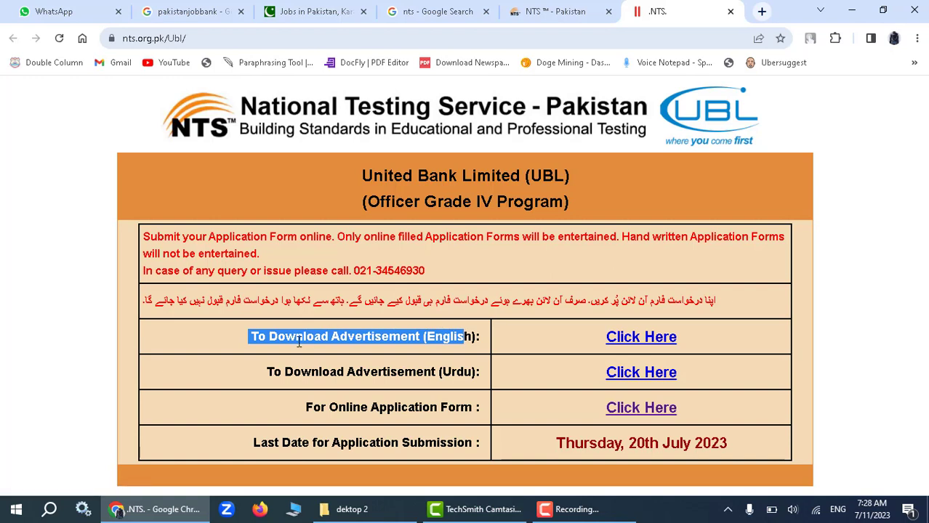
{"action": "left_click", "coordinate": [638, 337]}
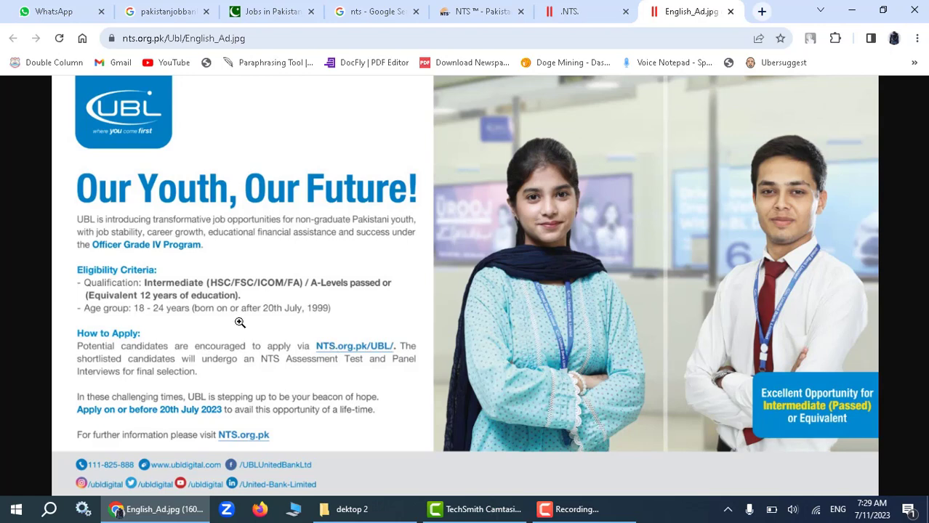
{"action": "left_click", "coordinate": [731, 12]}
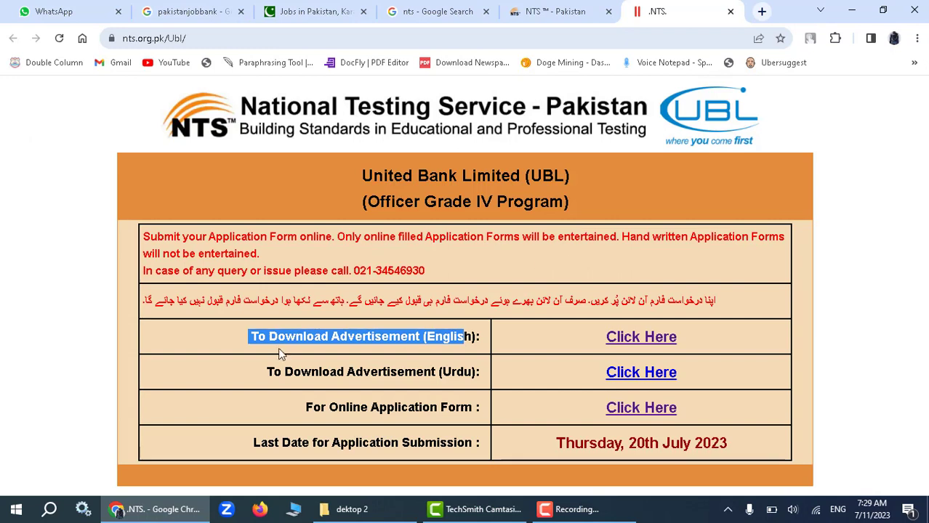
Open the UBL online application form, zoomed in, with the Sign Up and Login forms visible.
{"action": "left_click_drag", "start_coordinate": [298, 407], "coordinate": [477, 407]}
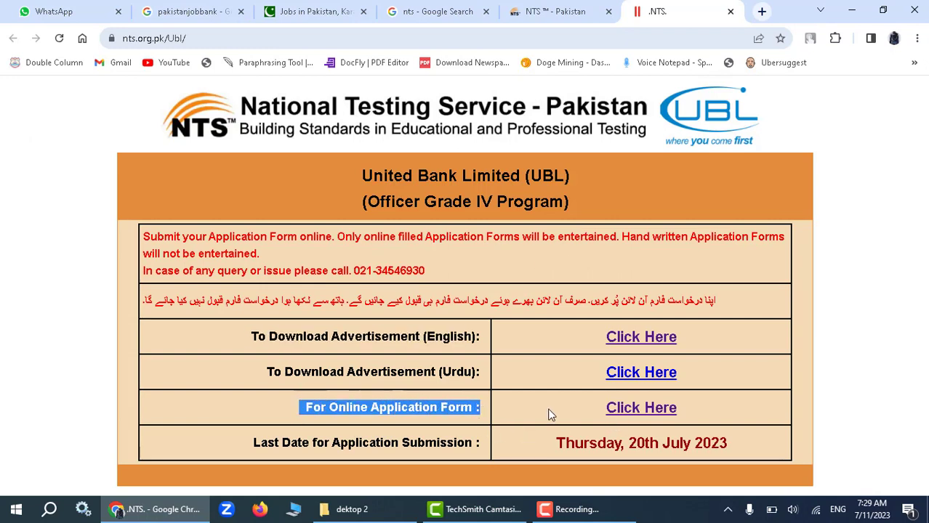
{"action": "left_click", "coordinate": [616, 408]}
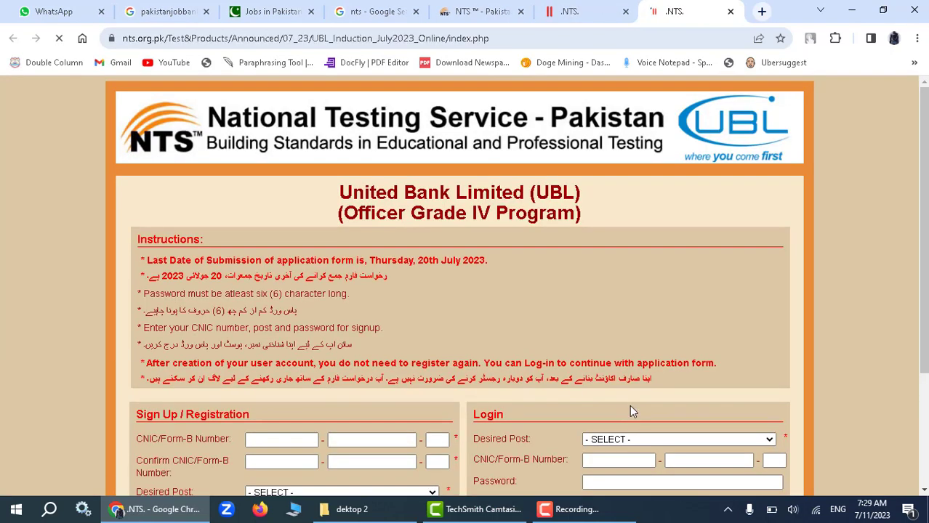
{"action": "scroll", "coordinate": [381, 264], "scroll_direction": "down", "scroll_amount": 3}
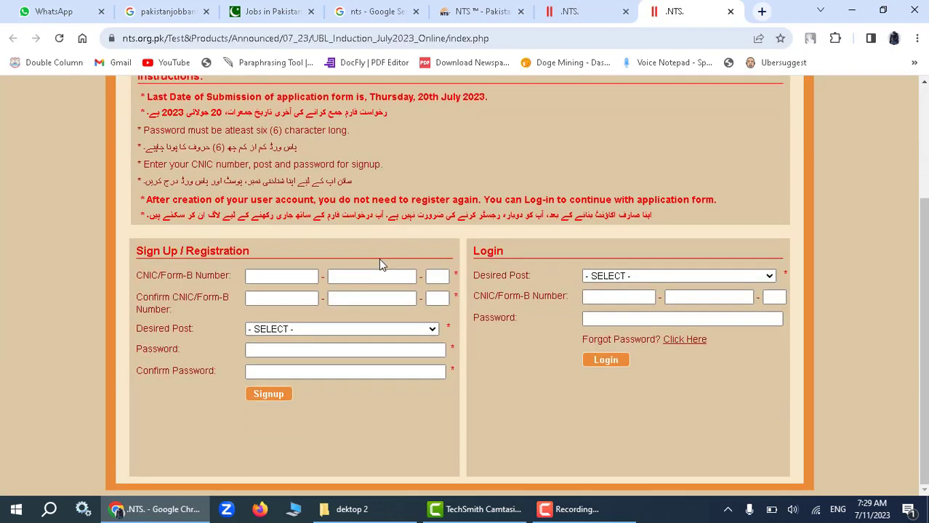
{"action": "key", "text": "ctrl+plus"}
{"action": "key", "text": "ctrl+plus"}
{"action": "key", "text": "ctrl+plus"}
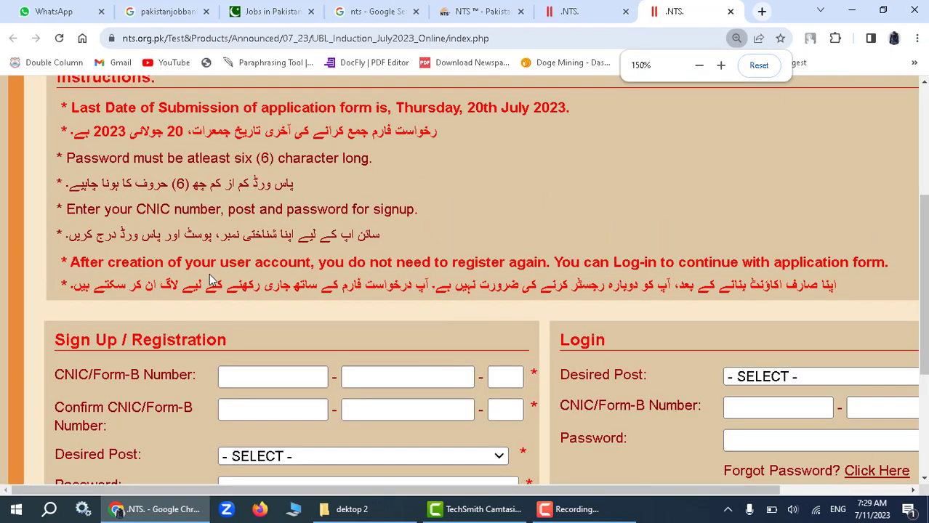
{"action": "key", "text": "ctrl+plus"}
{"action": "scroll", "coordinate": [209, 273], "scroll_direction": "down", "scroll_amount": 3}
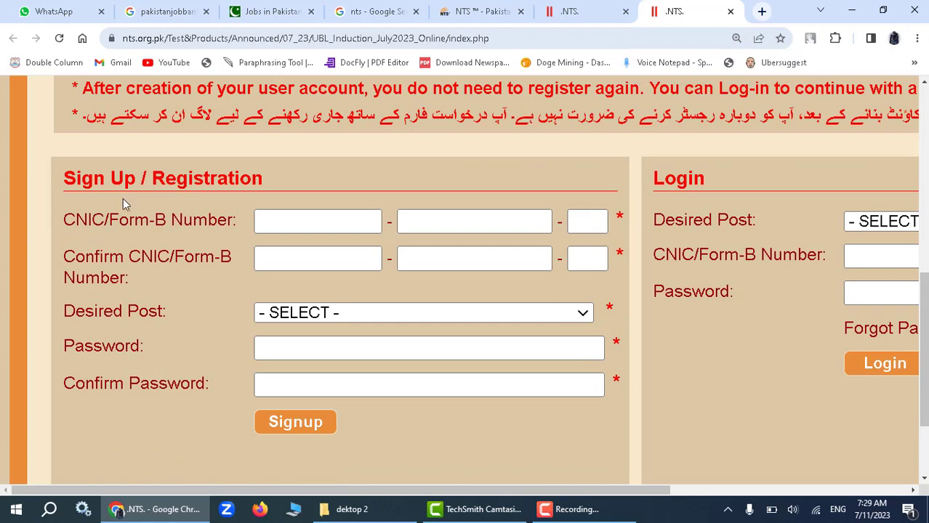
{"action": "scroll", "coordinate": [123, 202], "scroll_direction": "up", "scroll_amount": 3}
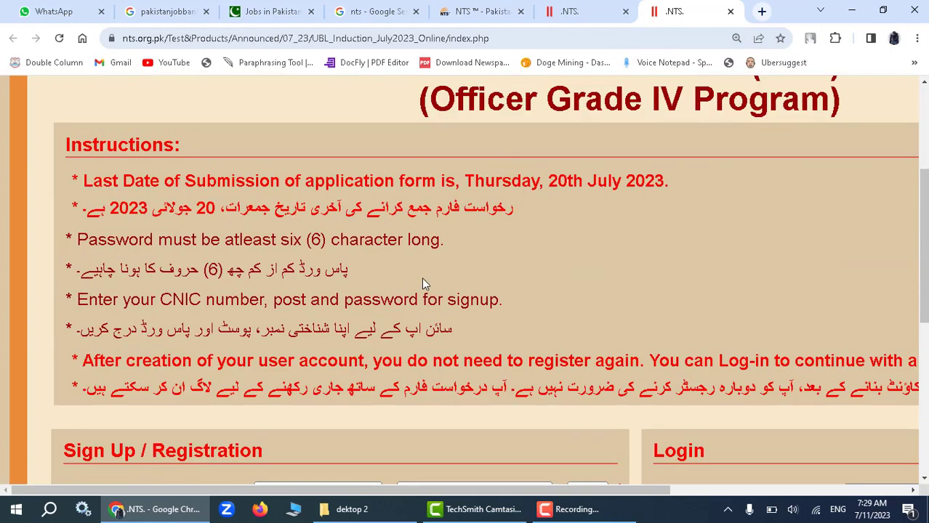
{"action": "scroll", "coordinate": [280, 291], "scroll_direction": "down", "scroll_amount": 2}
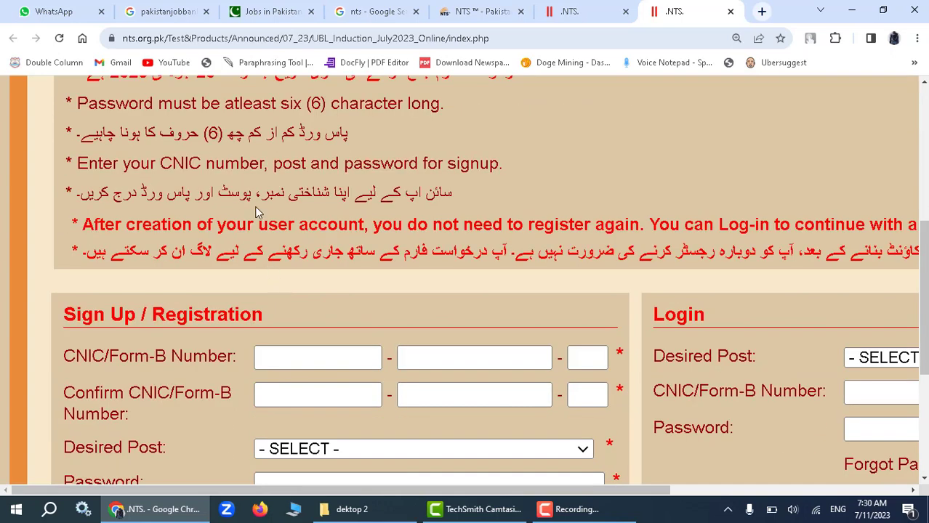
{"action": "scroll", "coordinate": [263, 240], "scroll_direction": "down", "scroll_amount": 2}
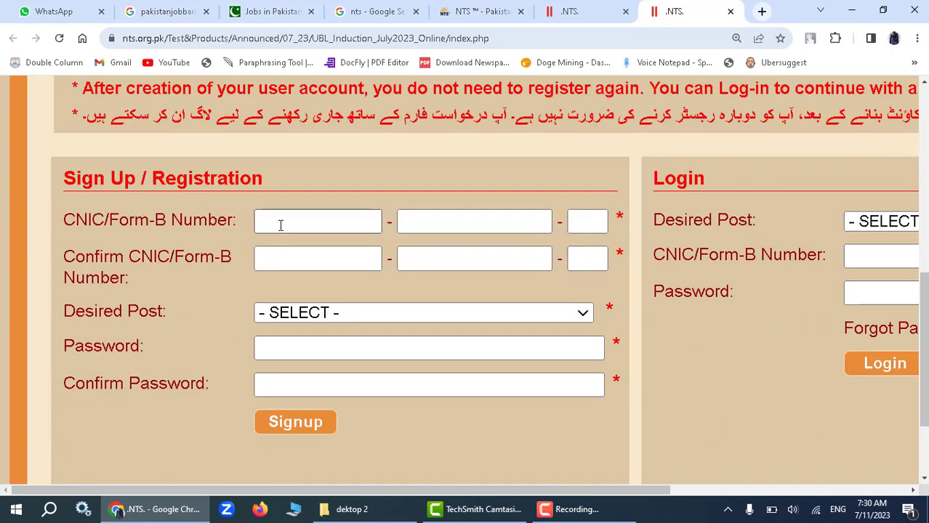
Enter the applicant's CNIC number and its confirmation in the sign-up form.
{"action": "left_click", "coordinate": [280, 225]}
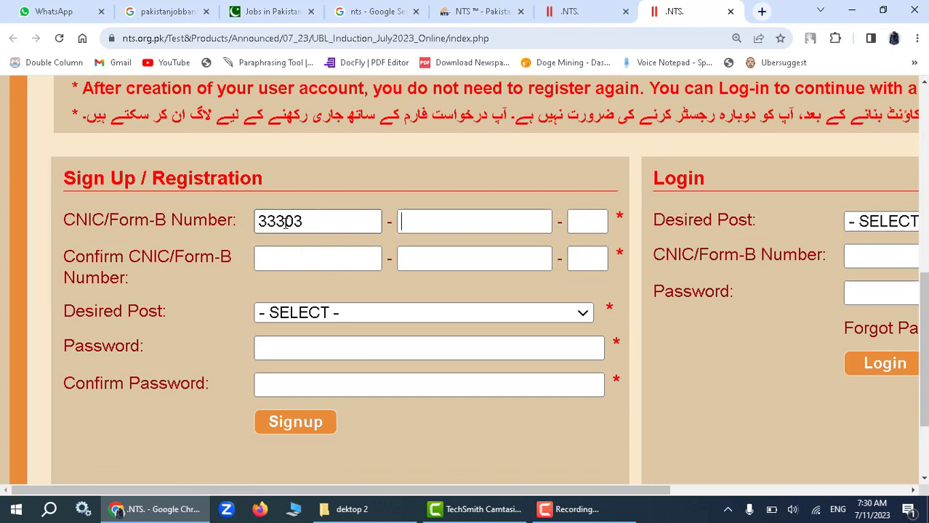
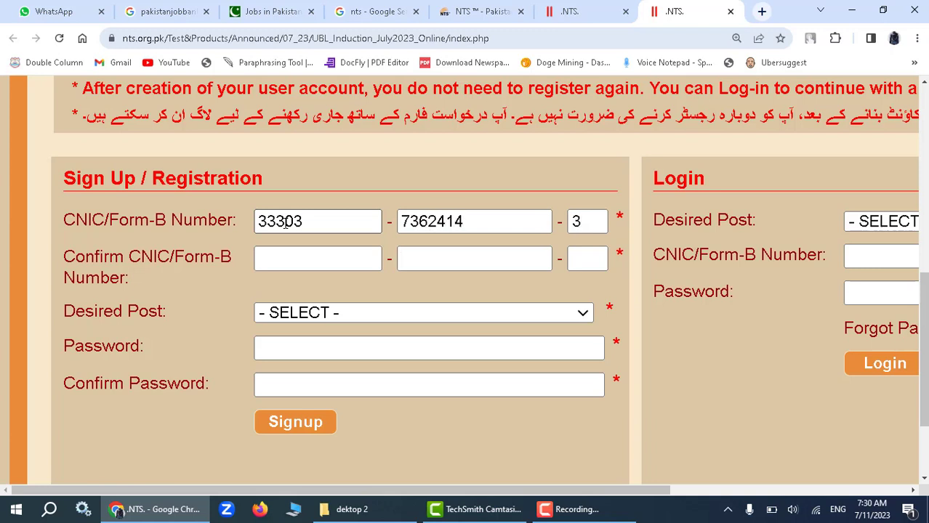
{"action": "left_click", "coordinate": [287, 255]}
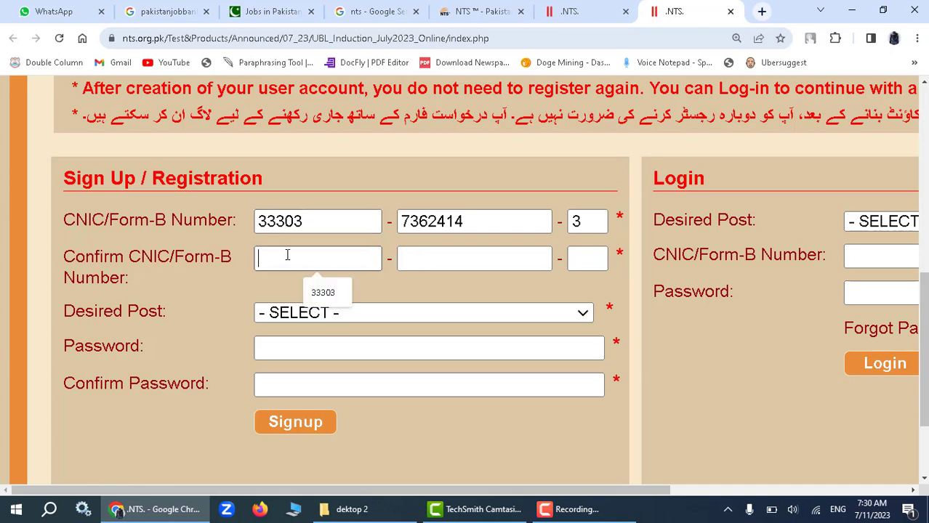
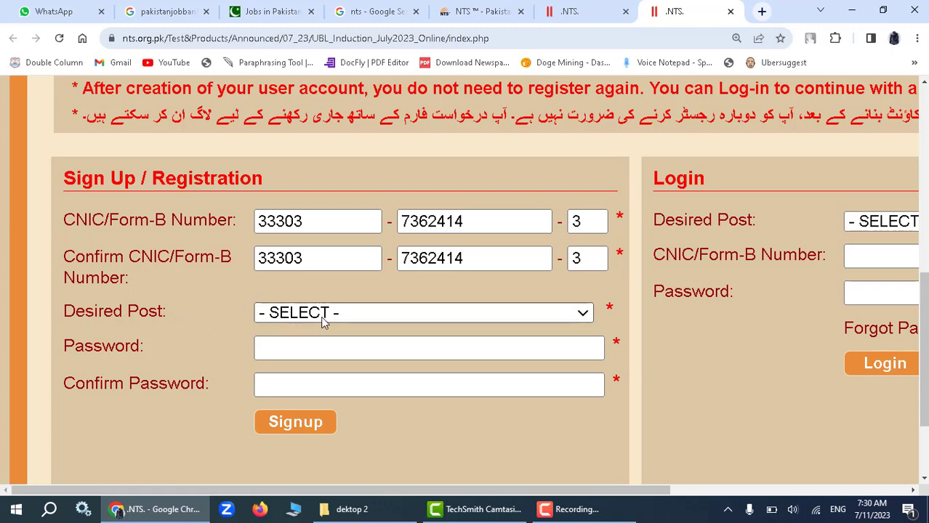
Choose OFFICER GRADE IV PROGRAM, enter and confirm the account password, and submit the sign-up.
{"action": "left_click", "coordinate": [345, 313]}
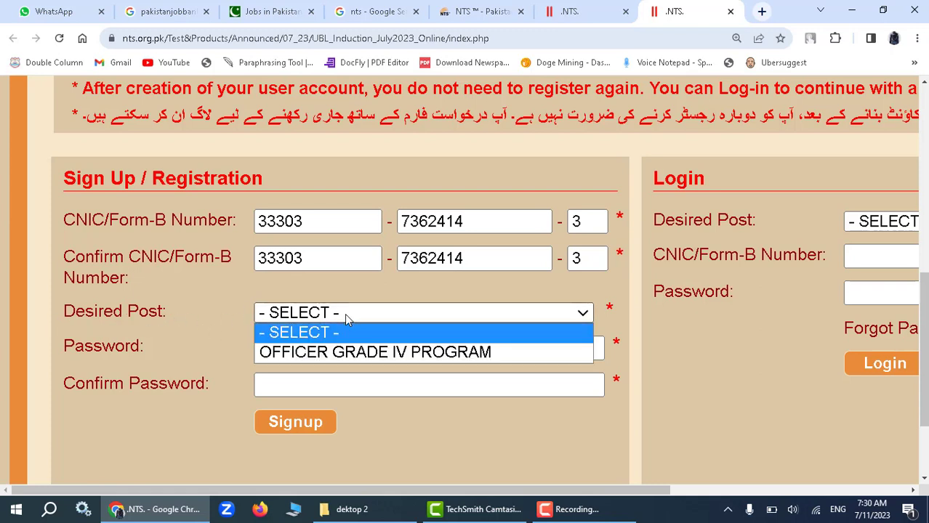
{"action": "left_click", "coordinate": [330, 354]}
{"action": "left_click", "coordinate": [308, 349]}
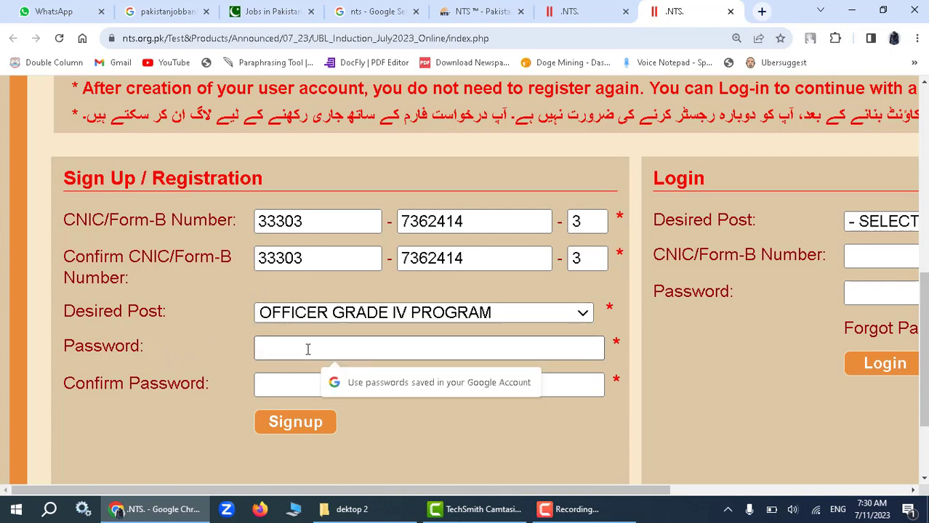
{"action": "type", "text": "*****"}
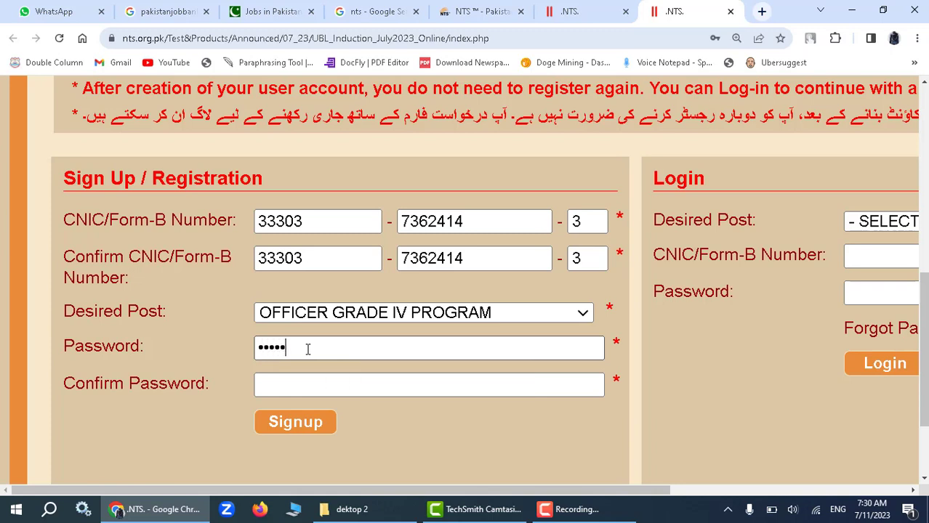
{"action": "type", "text": "****"}
{"action": "left_click", "coordinate": [341, 385]}
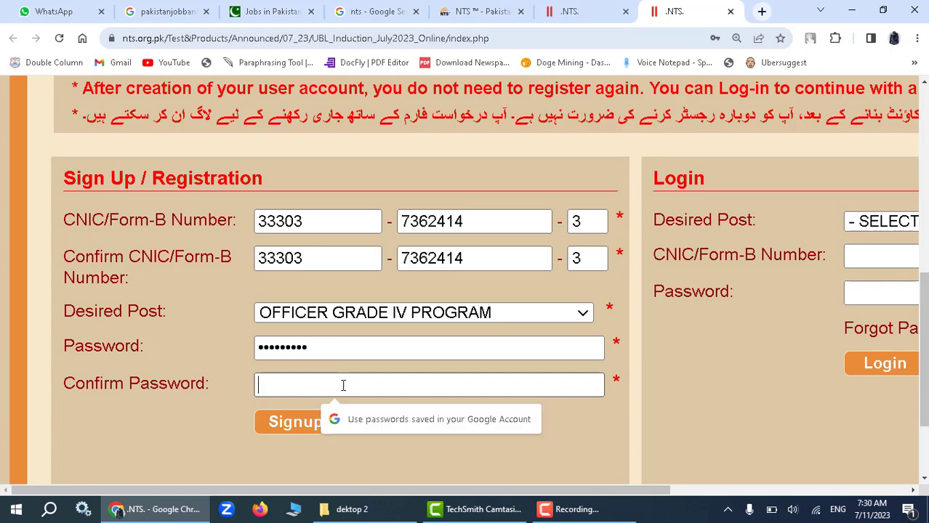
{"action": "type", "text": "*****"}
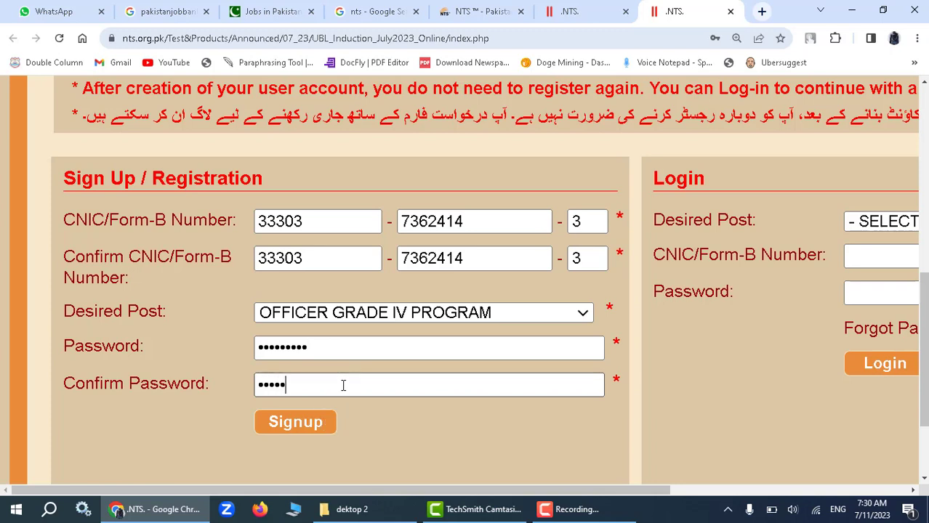
{"action": "type", "text": "****"}
{"action": "left_click", "coordinate": [312, 428]}
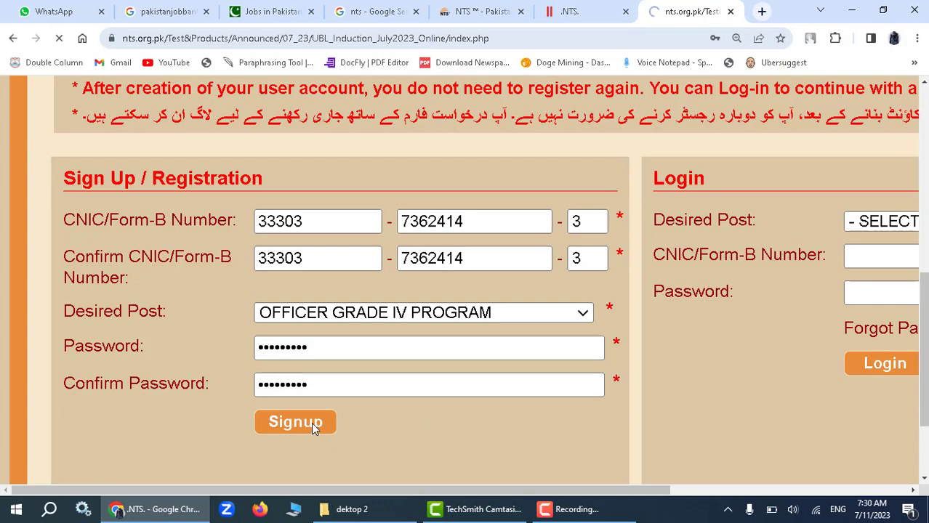
In the Login form, choose OFFICER GRADE IV PROGRAM and fill the CNIC from saved suggestions.
{"action": "scroll", "coordinate": [634, 348], "scroll_direction": "down", "scroll_amount": 5}
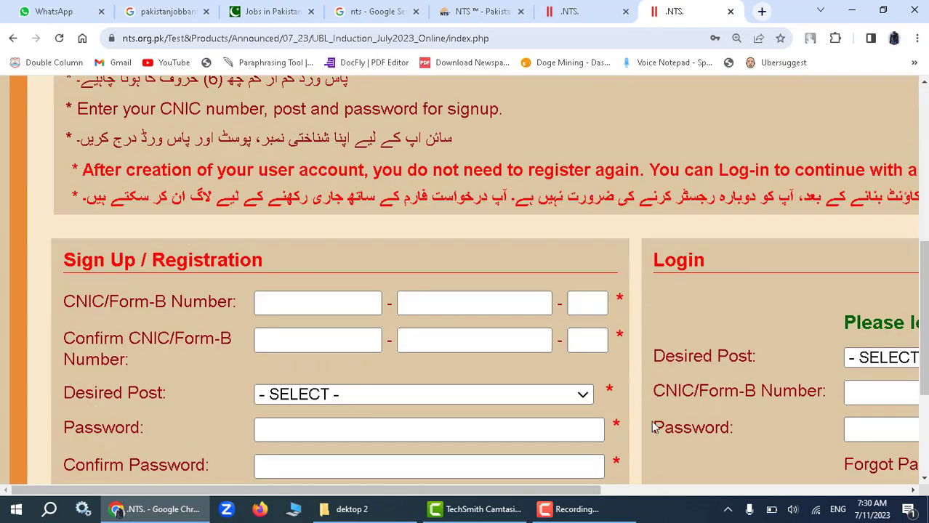
{"action": "left_click_drag", "start_coordinate": [593, 491], "coordinate": [793, 488]}
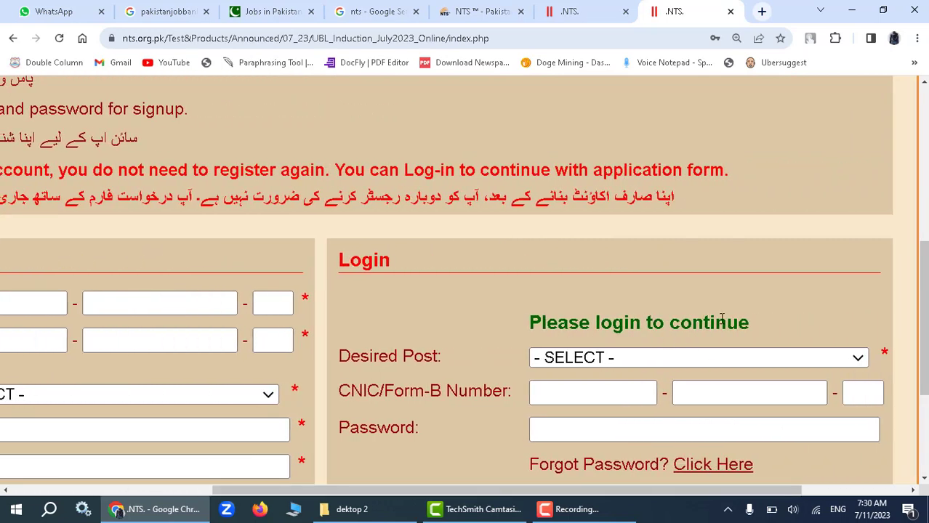
{"action": "scroll", "coordinate": [738, 314], "scroll_direction": "down", "scroll_amount": 2}
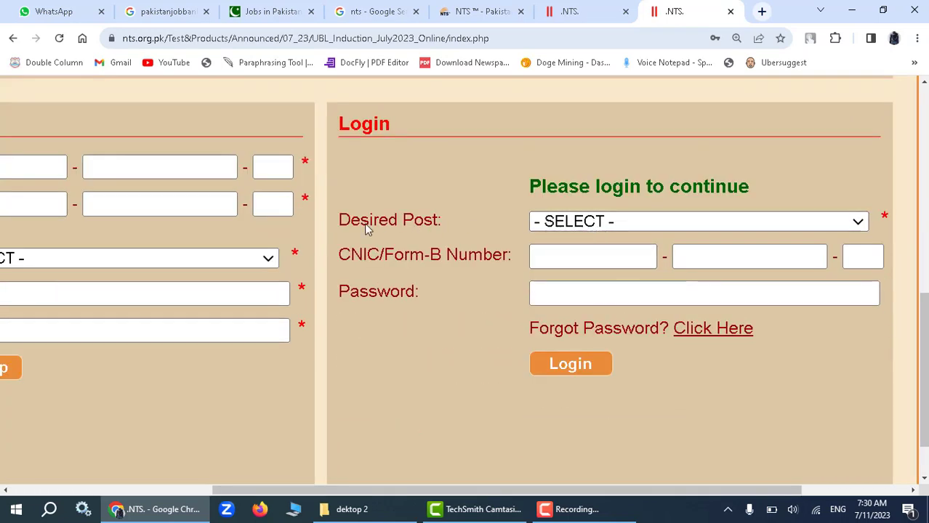
{"action": "left_click", "coordinate": [577, 223]}
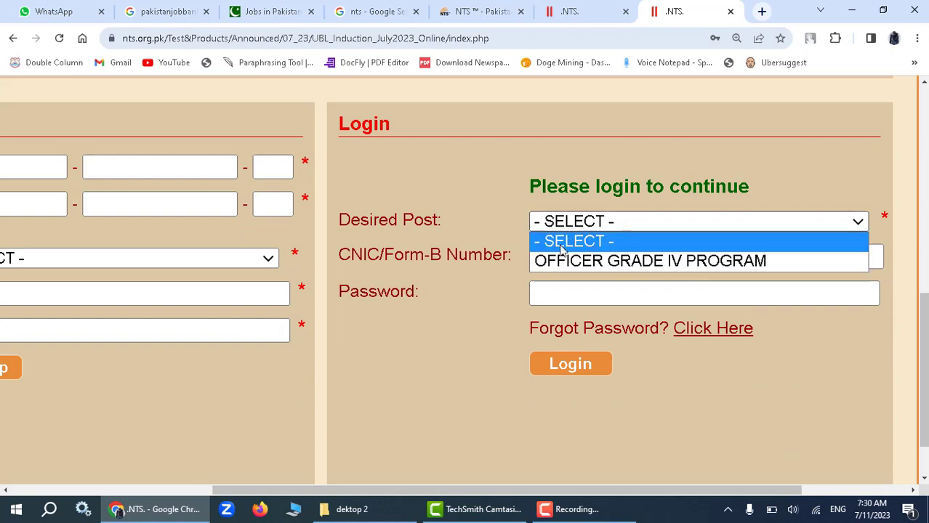
{"action": "left_click", "coordinate": [572, 262]}
{"action": "left_click", "coordinate": [559, 255]}
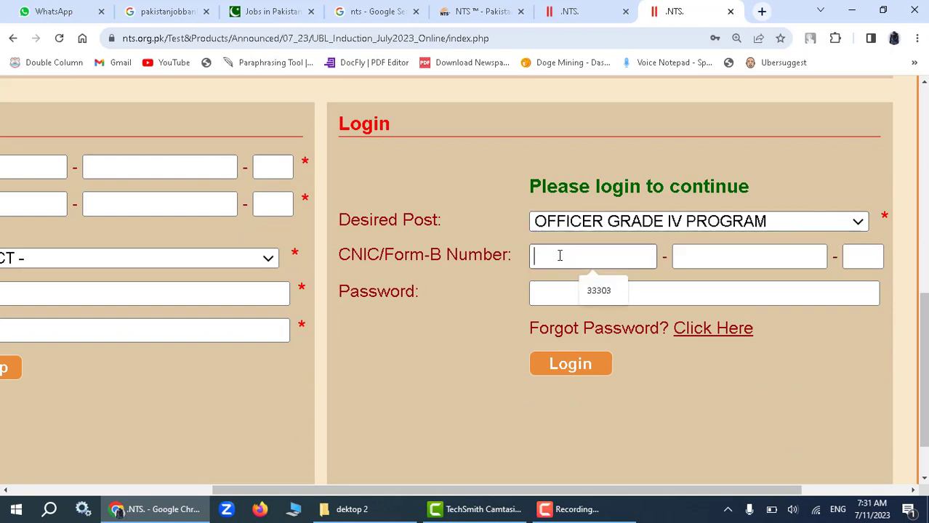
{"action": "left_click", "coordinate": [574, 285]}
{"action": "left_click", "coordinate": [678, 255]}
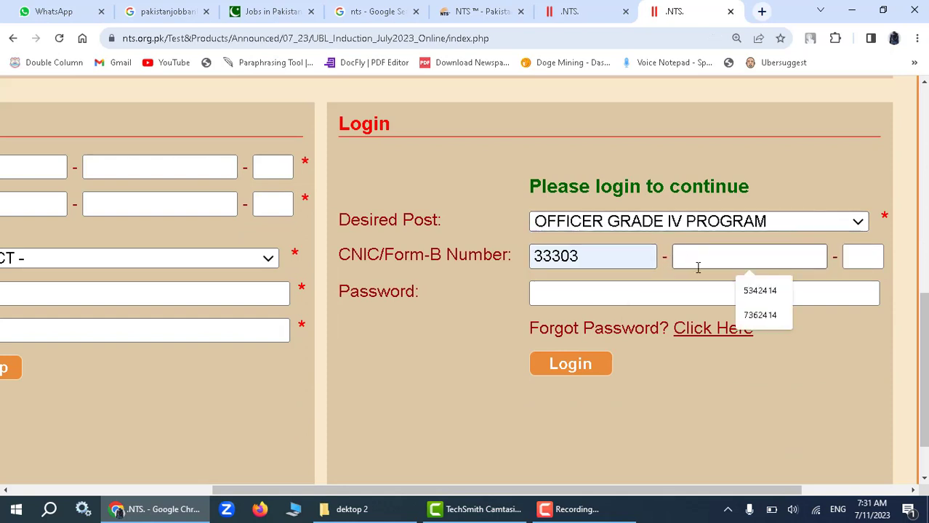
{"action": "left_click", "coordinate": [759, 315]}
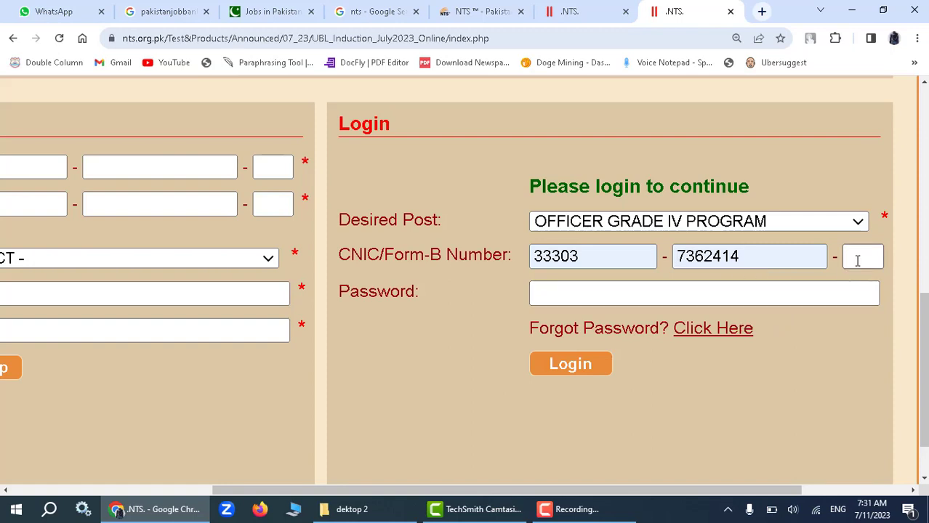
{"action": "type", "text": "2"}
Enter the account password and submit the login.
{"action": "left_click", "coordinate": [601, 293]}
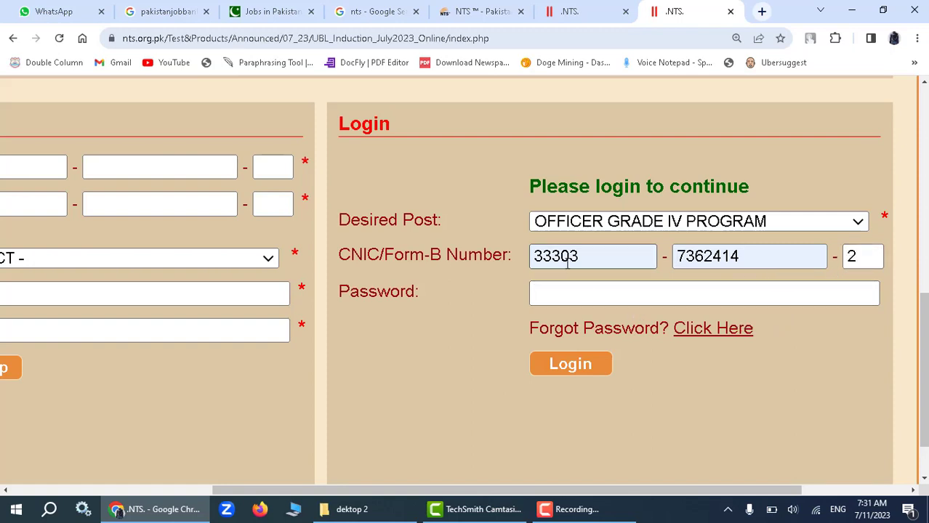
{"action": "left_click", "coordinate": [587, 291]}
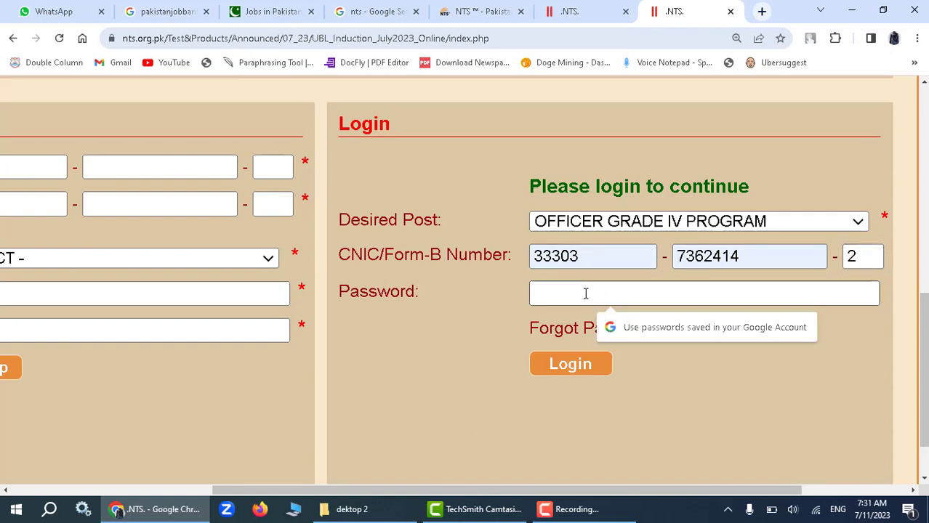
{"action": "type", "text": "••"}
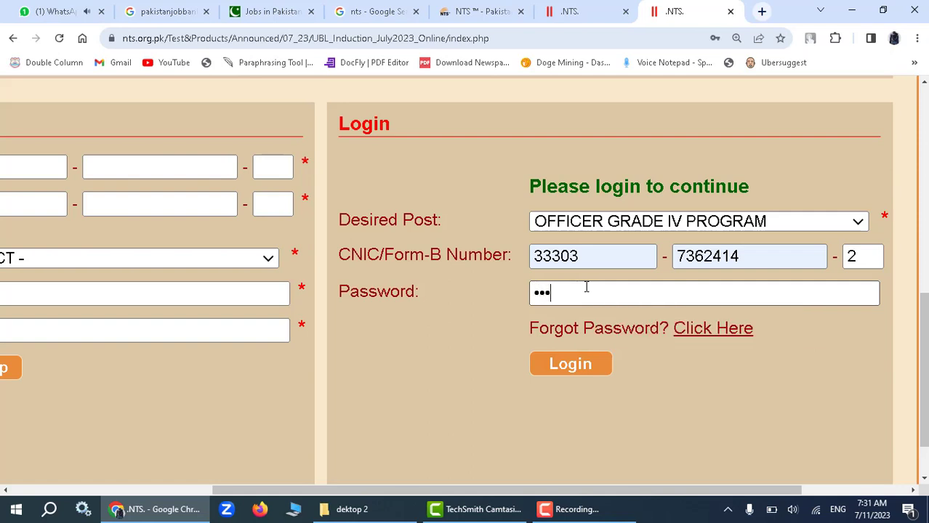
{"action": "type", "text": "•••••"}
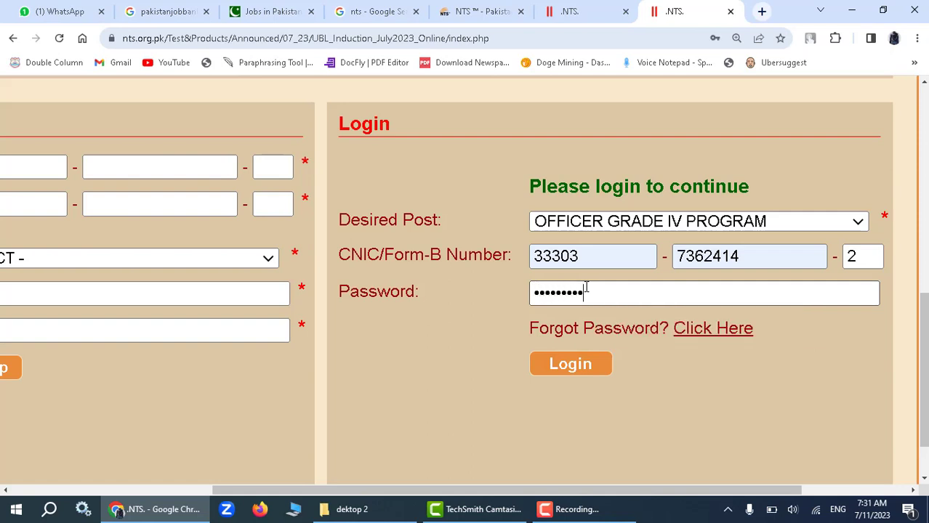
{"action": "left_click", "coordinate": [579, 367]}
{"action": "scroll", "coordinate": [535, 316], "scroll_direction": "down", "scroll_amount": 5}
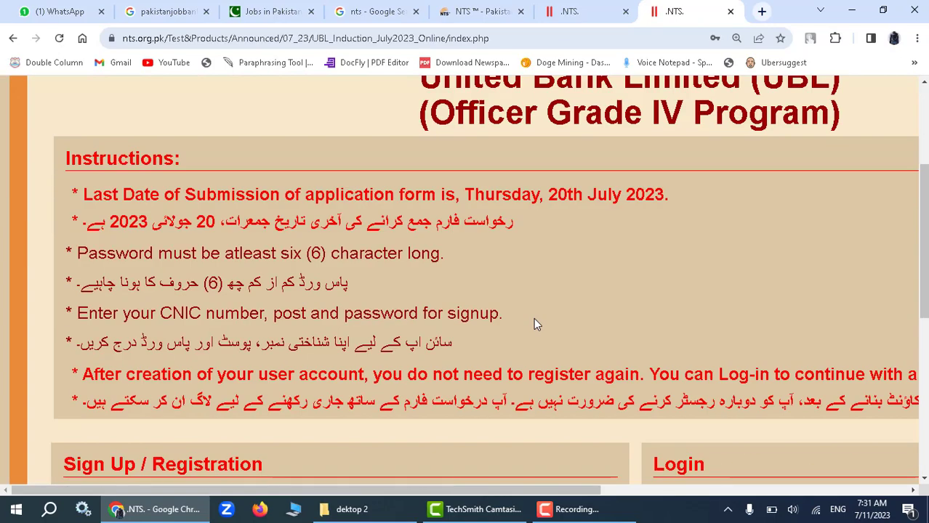
Zoom out, reselect OFFICER GRADE IV PROGRAM, retype the CNIC with a corrected last digit, and log in again.
{"action": "scroll", "coordinate": [538, 313], "scroll_direction": "down", "scroll_amount": 3}
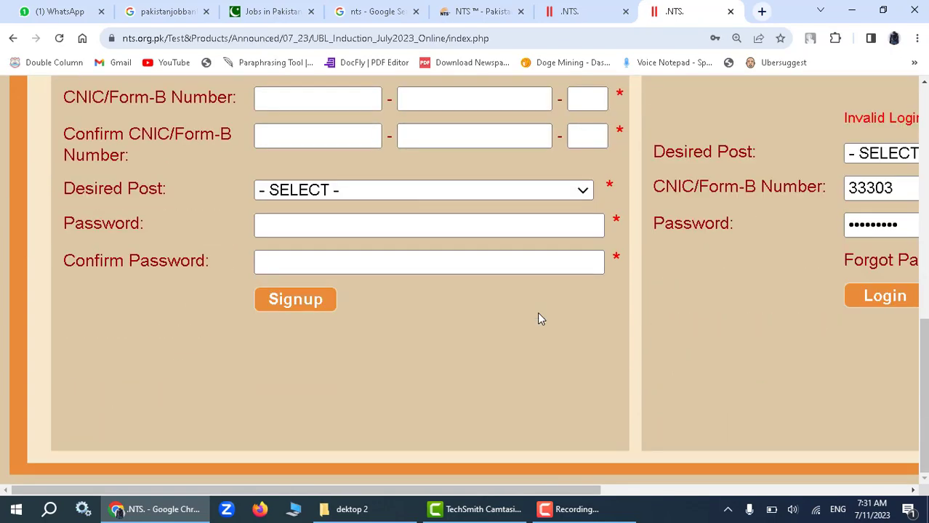
{"action": "key", "text": "ctrl+minus"}
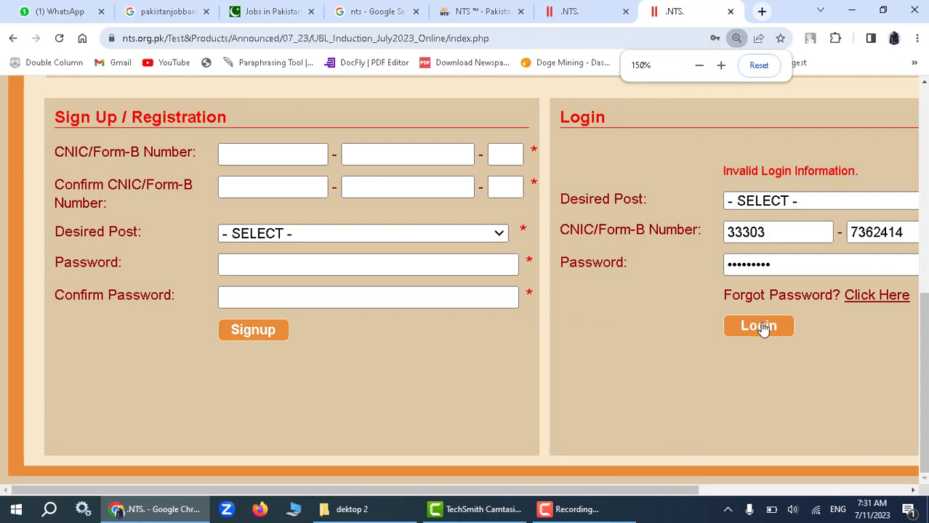
{"action": "left_click", "coordinate": [781, 208]}
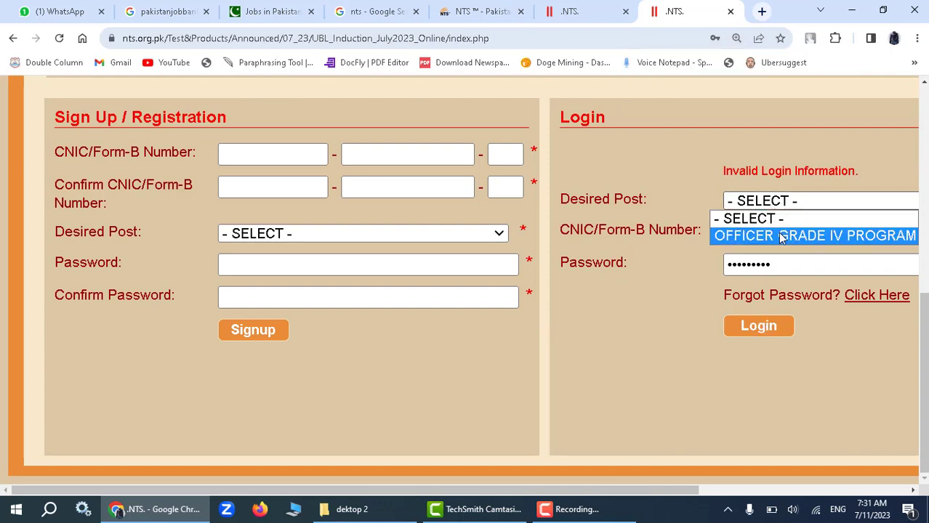
{"action": "left_click", "coordinate": [779, 235]}
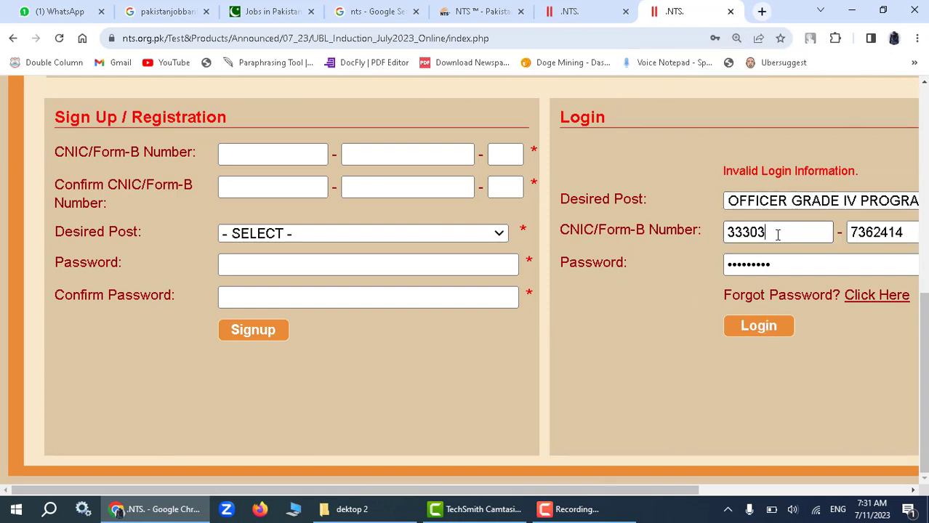
{"action": "left_click_drag", "start_coordinate": [778, 234], "coordinate": [727, 233]}
{"action": "key", "text": "Tab"}
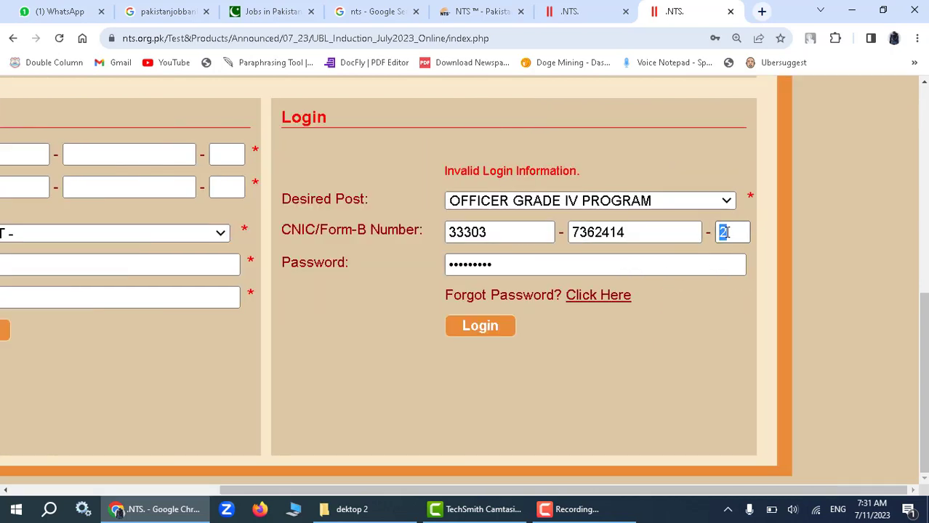
{"action": "left_click_drag", "start_coordinate": [657, 234], "coordinate": [552, 219]}
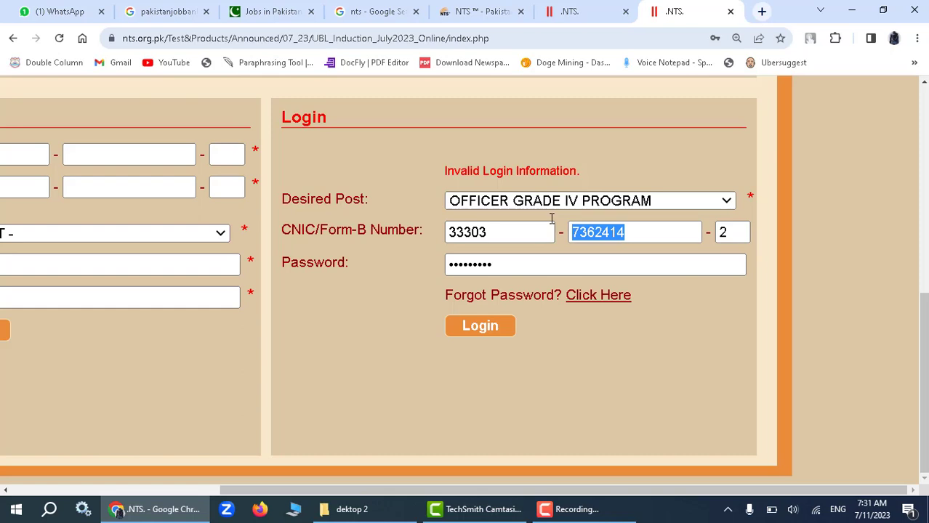
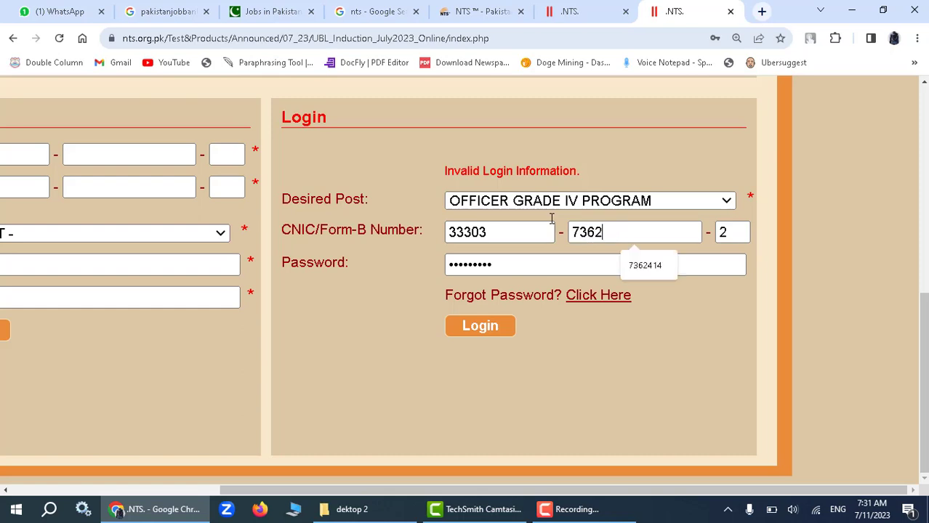
{"action": "key", "text": "Tab"}
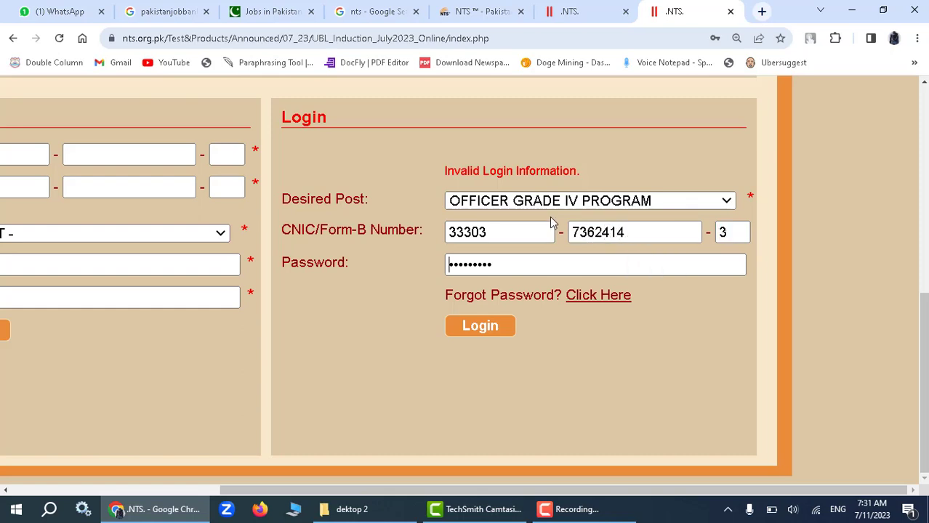
{"action": "left_click", "coordinate": [481, 328]}
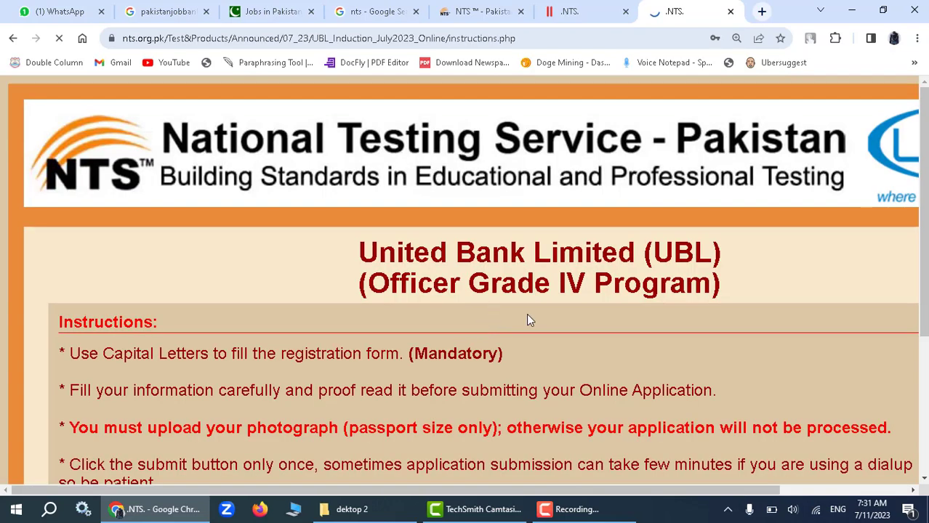
Save the login password in Chrome and read through the registration instructions.
{"action": "scroll", "coordinate": [540, 319], "scroll_direction": "down", "scroll_amount": 3}
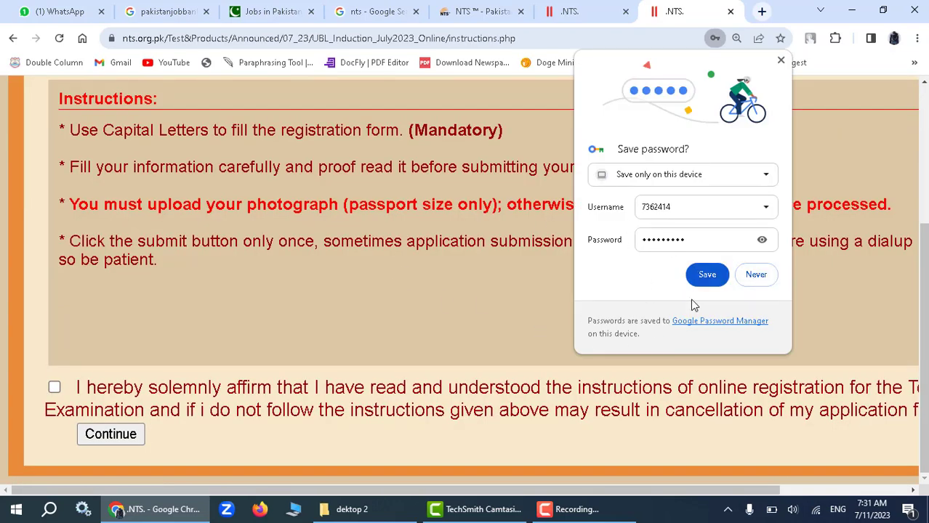
{"action": "left_click", "coordinate": [707, 275]}
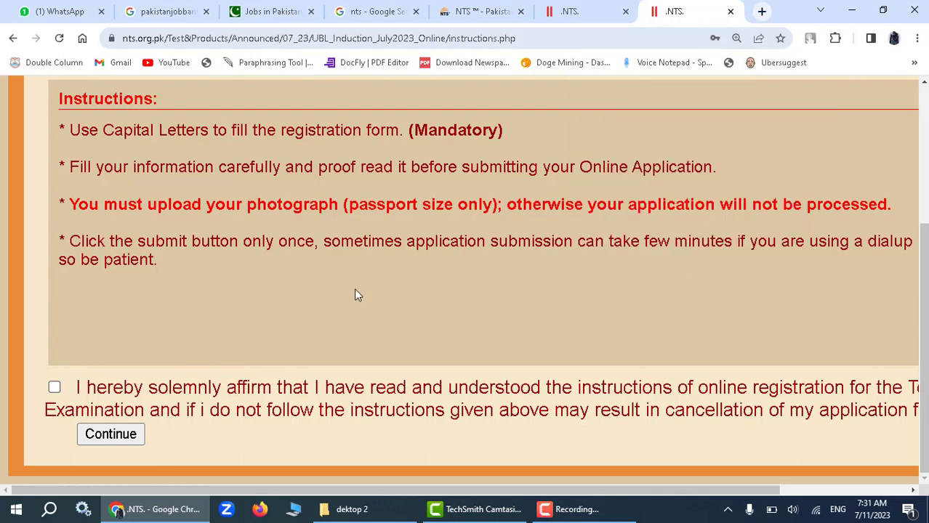
{"action": "scroll", "coordinate": [309, 236], "scroll_direction": "up", "scroll_amount": 3}
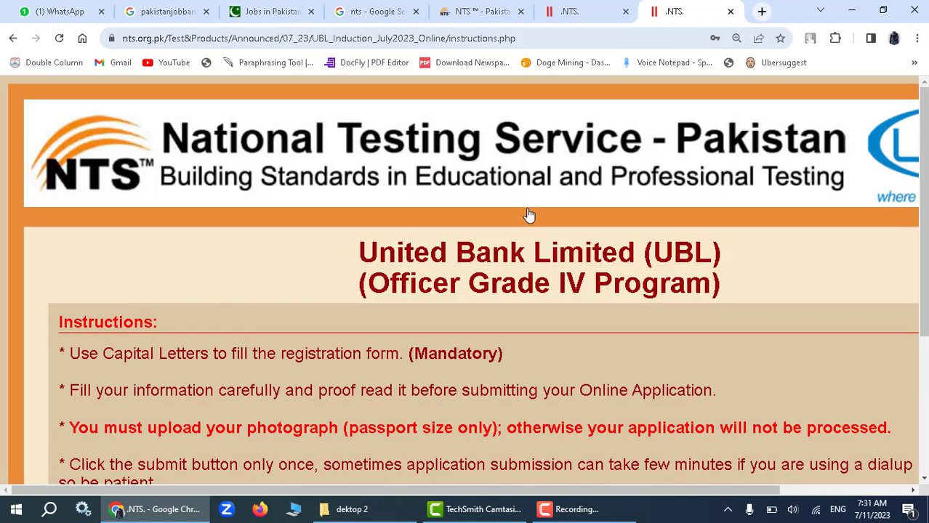
{"action": "scroll", "coordinate": [406, 276], "scroll_direction": "down", "scroll_amount": 2}
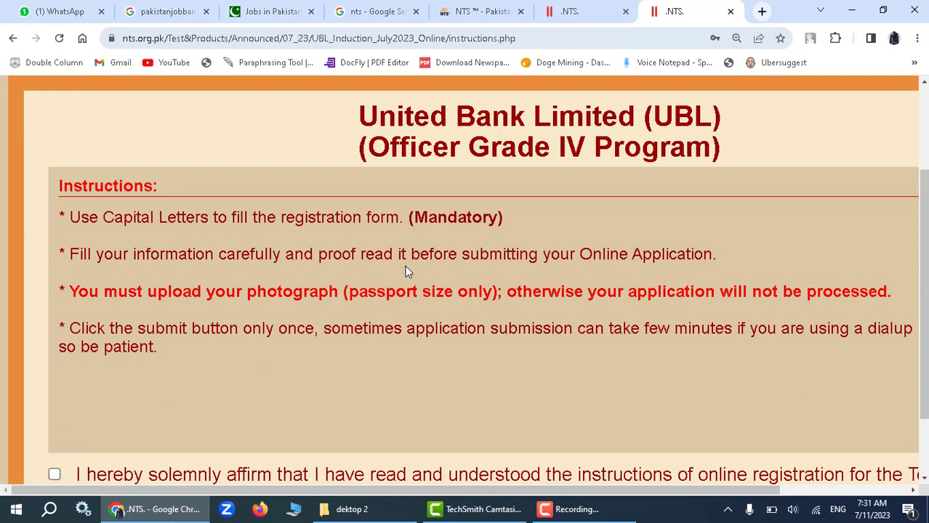
{"action": "scroll", "coordinate": [403, 274], "scroll_direction": "down", "scroll_amount": 1}
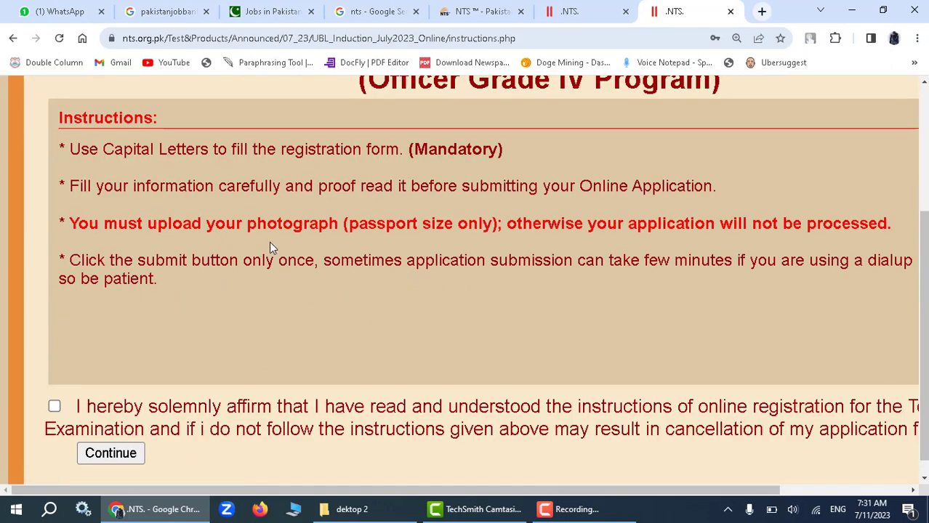
{"action": "scroll", "coordinate": [123, 224], "scroll_direction": "up", "scroll_amount": 2}
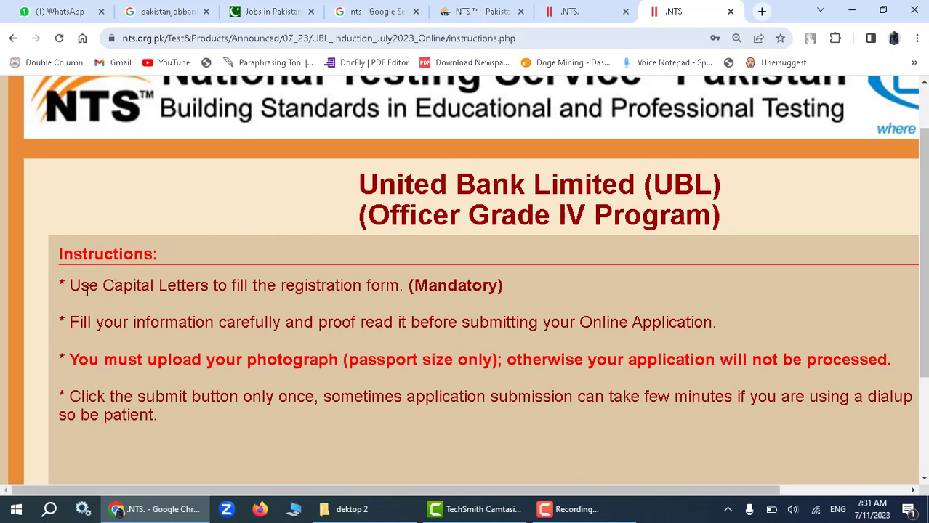
Affirm the instructions, continue, and confirm the alert to reach the application form.
{"action": "left_click_drag", "start_coordinate": [71, 287], "coordinate": [405, 285]}
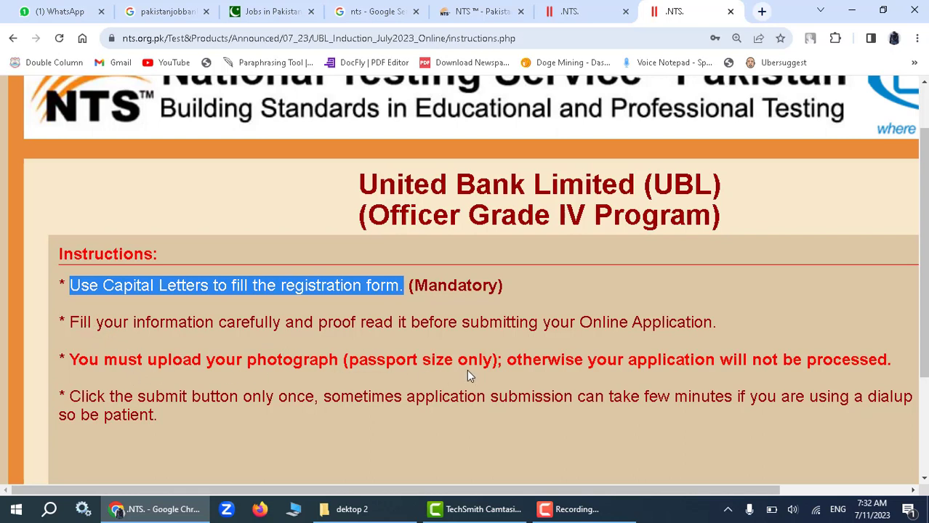
{"action": "scroll", "coordinate": [465, 370], "scroll_direction": "down", "scroll_amount": 2}
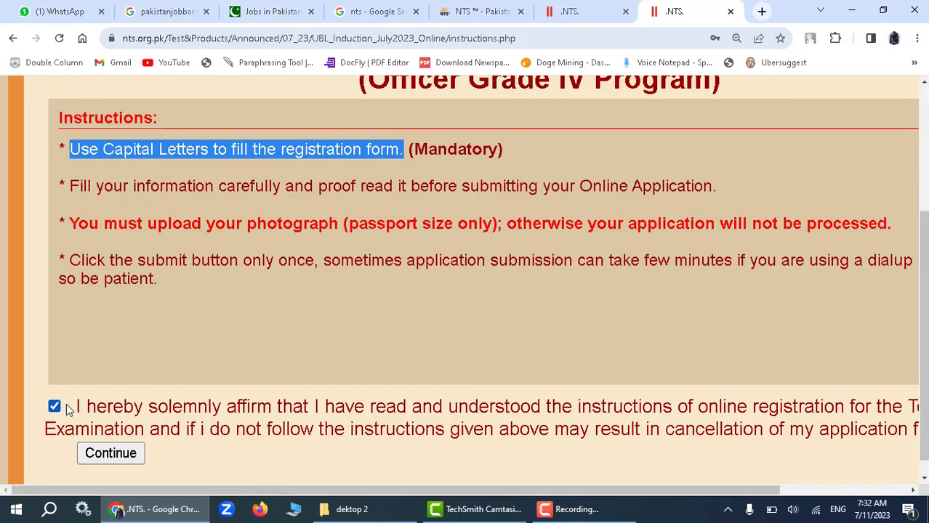
{"action": "scroll", "coordinate": [158, 396], "scroll_direction": "down", "scroll_amount": 1}
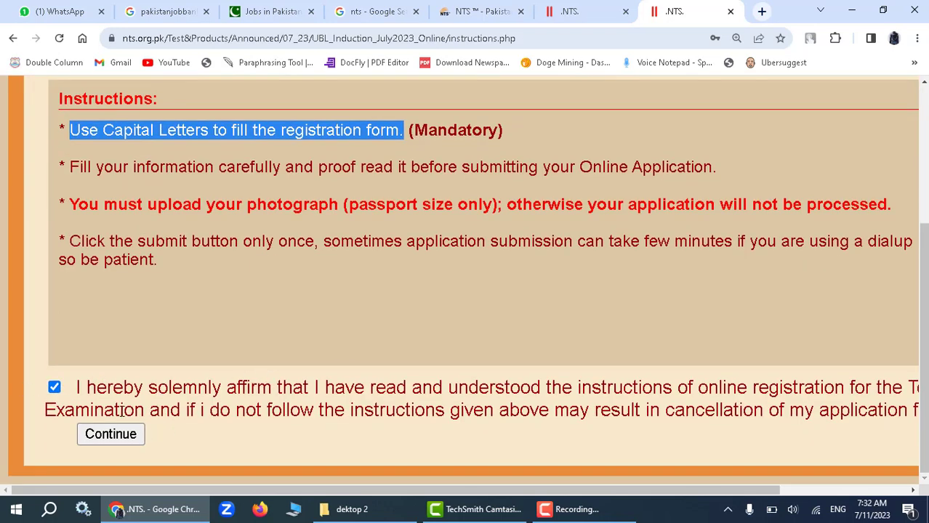
{"action": "left_click", "coordinate": [119, 434]}
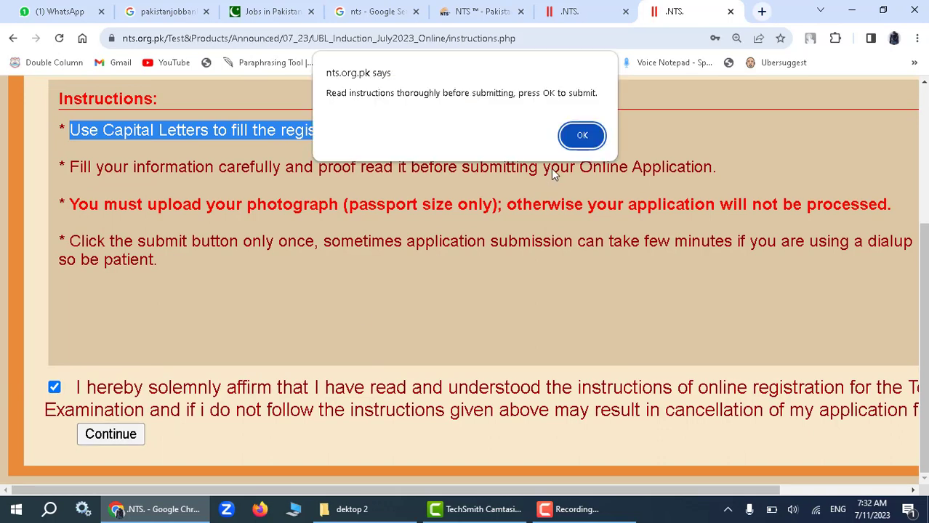
{"action": "left_click", "coordinate": [582, 136]}
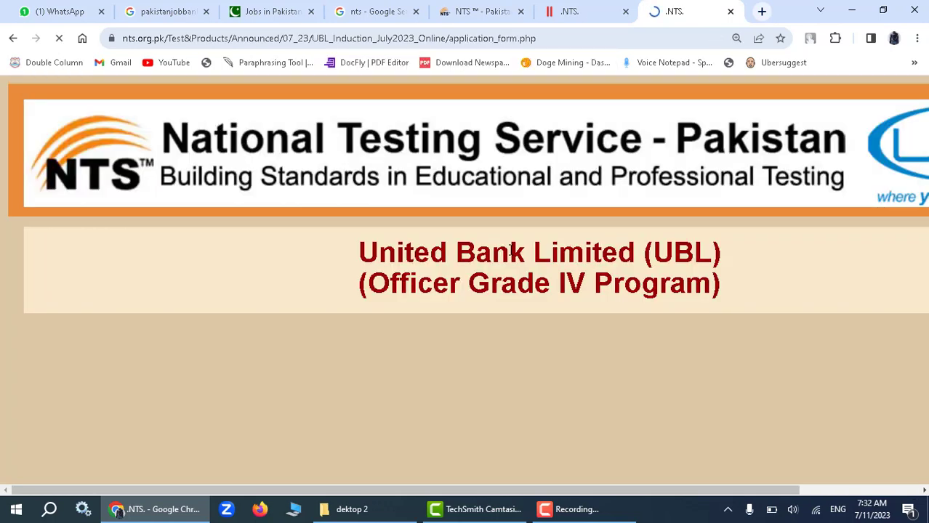
Zoom the form out and choose MULTAN from the Desired Test City list.
{"action": "scroll", "coordinate": [458, 267], "scroll_direction": "down", "scroll_amount": 1}
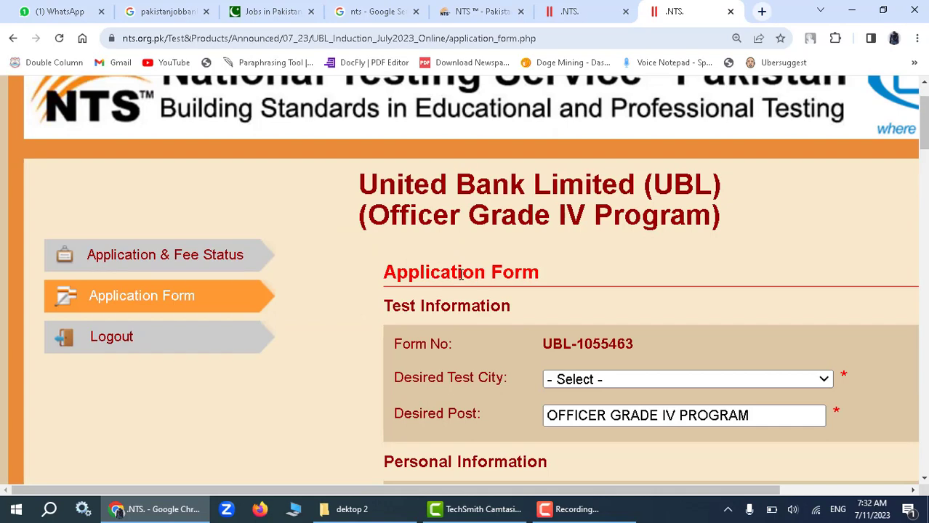
{"action": "key", "text": "ctrl+minus"}
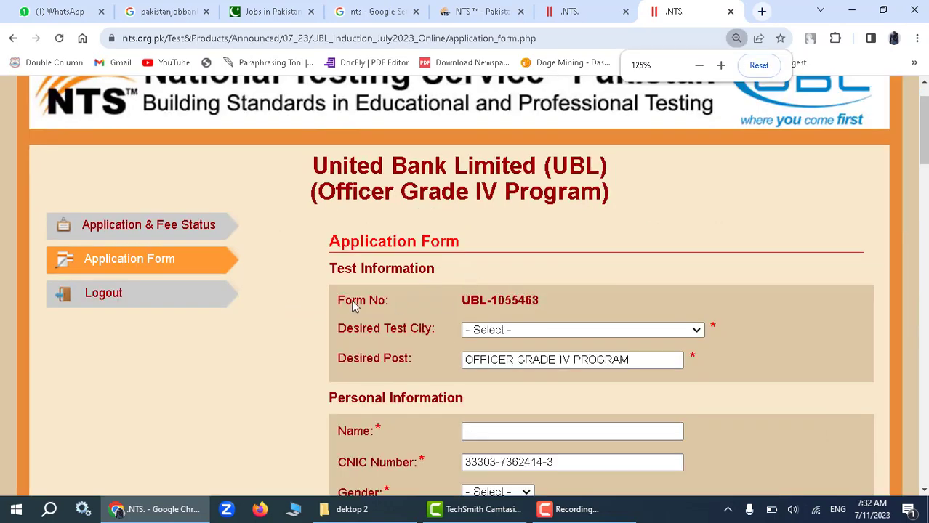
{"action": "scroll", "coordinate": [366, 302], "scroll_direction": "down", "scroll_amount": 2}
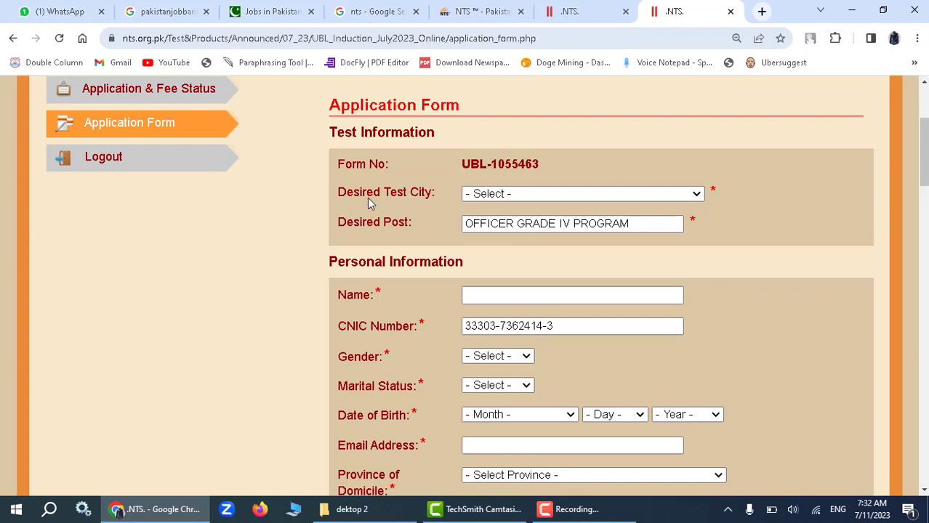
{"action": "left_click", "coordinate": [510, 195]}
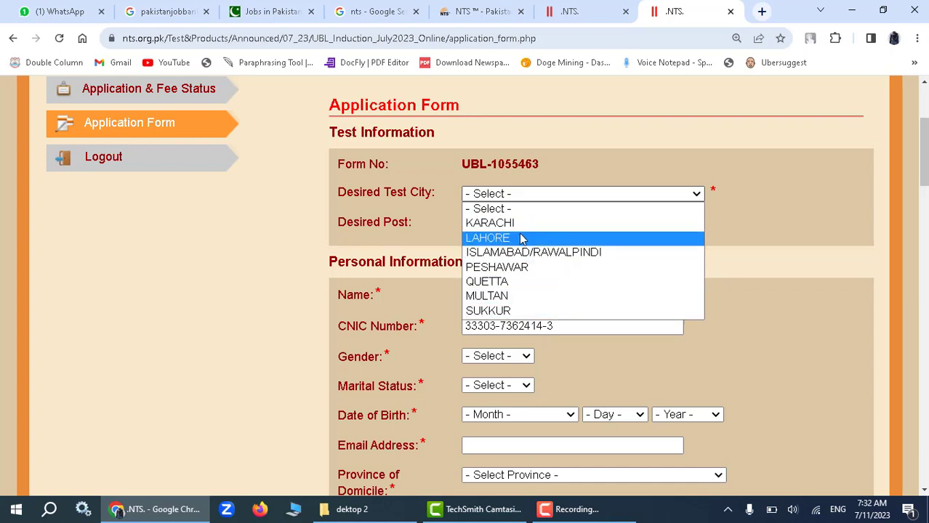
{"action": "left_click", "coordinate": [513, 298]}
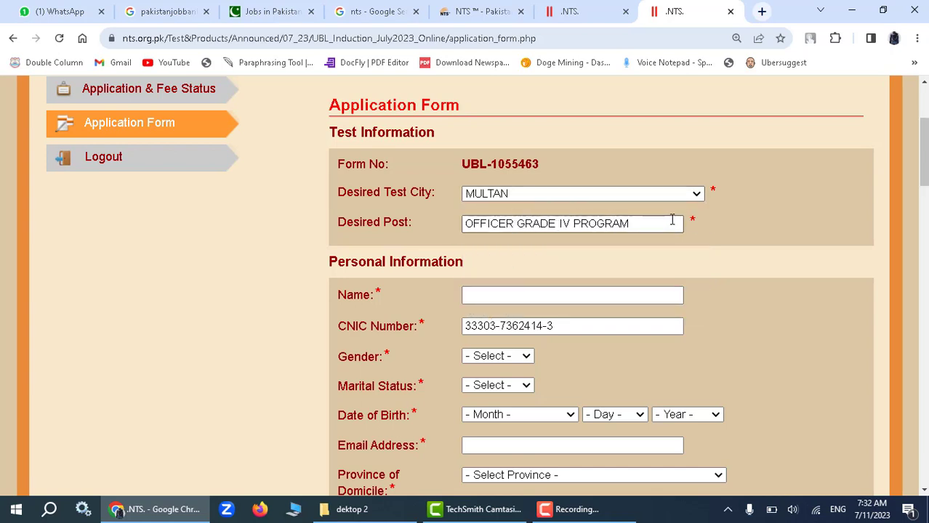
Enter the applicant's full name, set gender to MALE and marital status to SINGLE.
{"action": "scroll", "coordinate": [457, 263], "scroll_direction": "down", "scroll_amount": 2}
{"action": "left_click", "coordinate": [489, 165]}
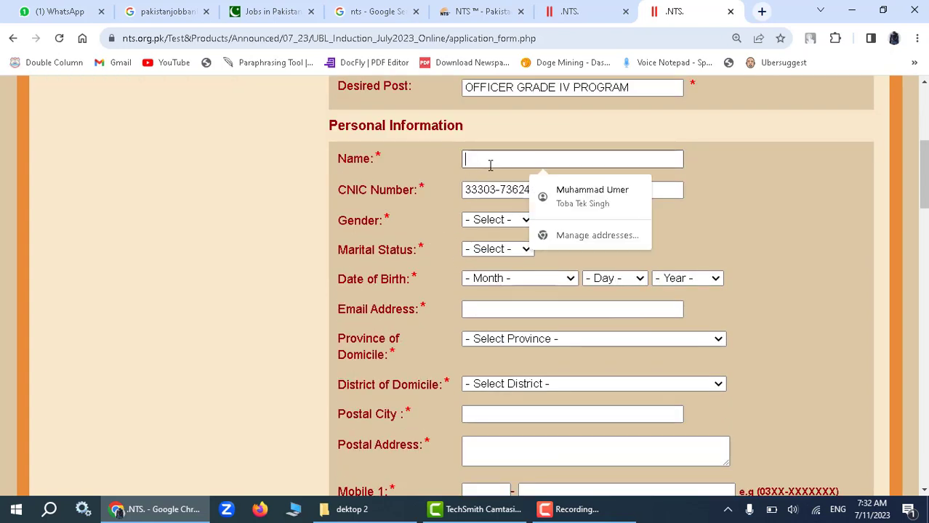
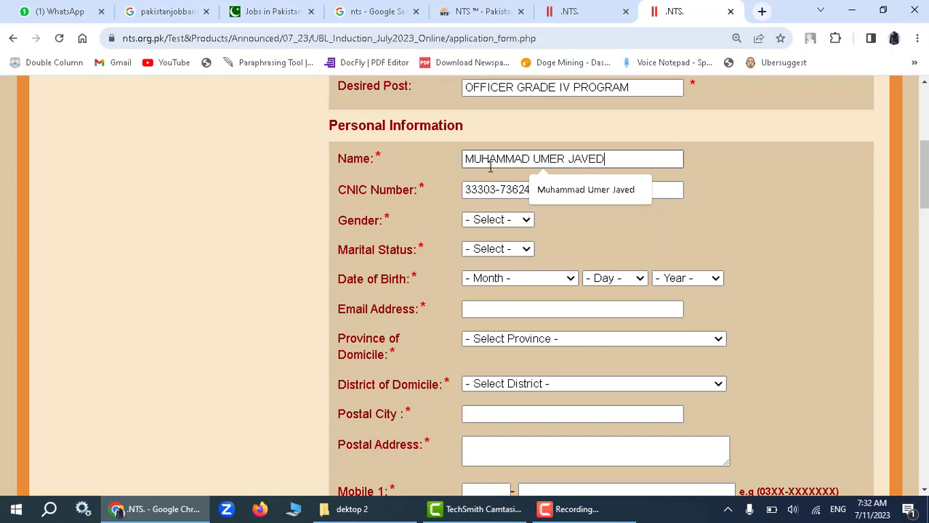
{"action": "scroll", "coordinate": [509, 182], "scroll_direction": "down", "scroll_amount": 2}
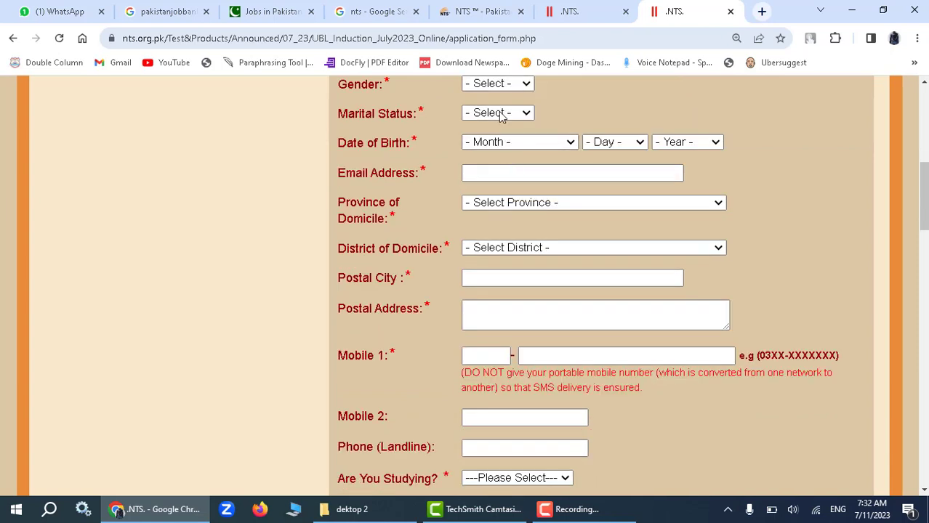
{"action": "left_click", "coordinate": [500, 85]}
{"action": "left_click", "coordinate": [499, 116]}
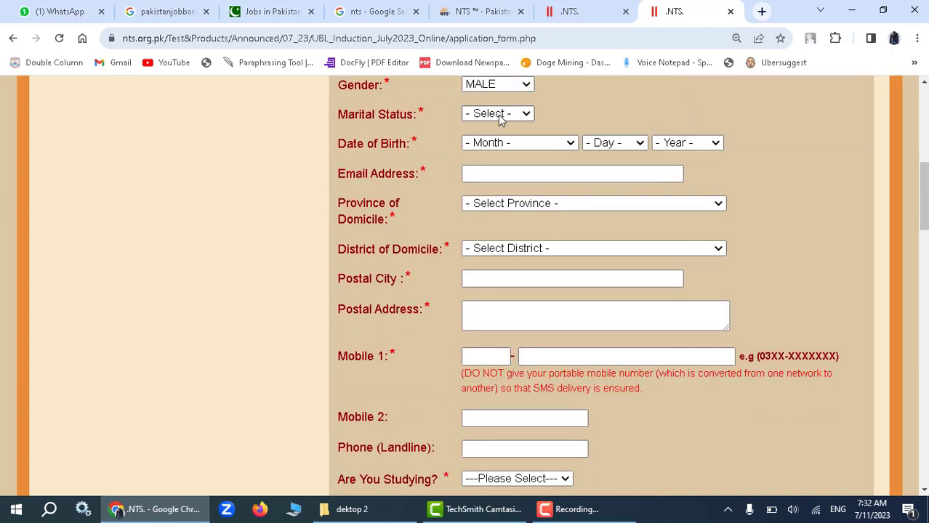
{"action": "left_click", "coordinate": [498, 114]}
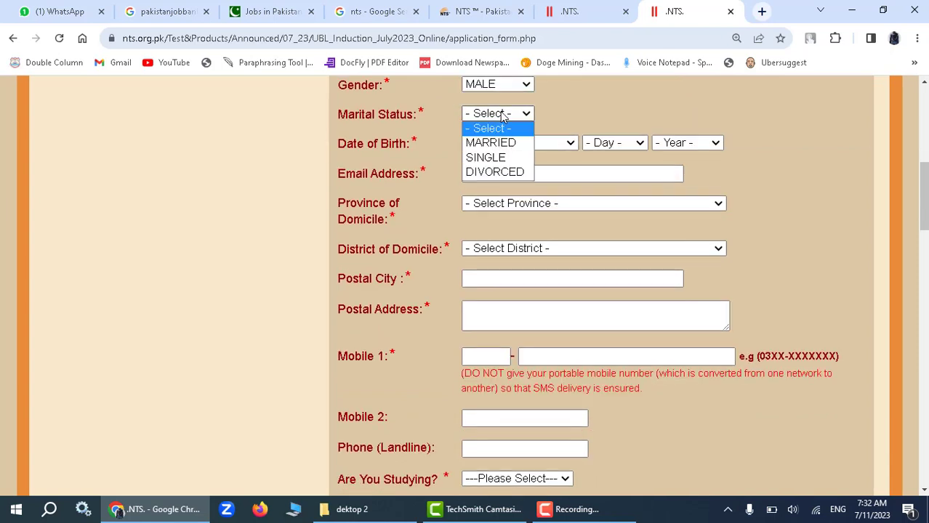
{"action": "left_click", "coordinate": [502, 157]}
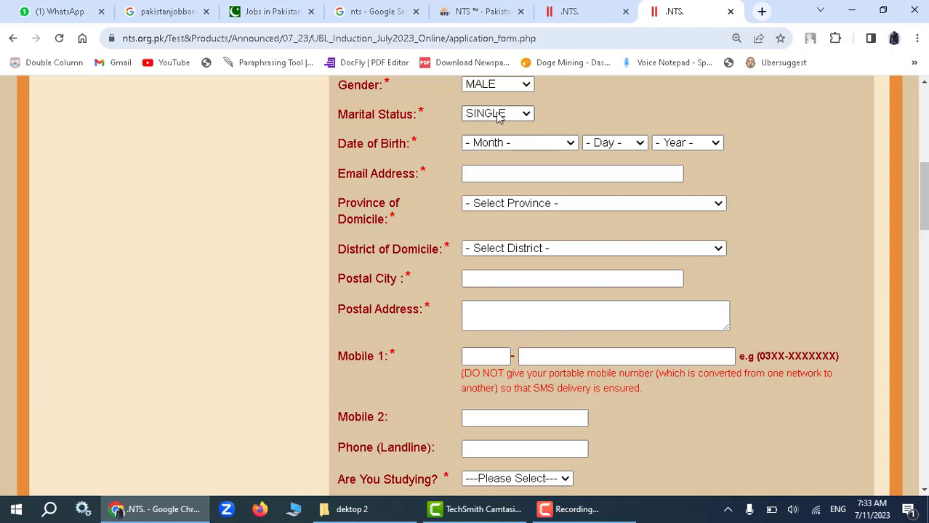
Set the date of birth to 10 April 2001.
{"action": "scroll", "coordinate": [498, 118], "scroll_direction": "down", "scroll_amount": 1}
{"action": "scroll", "coordinate": [455, 115], "scroll_direction": "up", "scroll_amount": 1}
{"action": "left_click", "coordinate": [518, 140]}
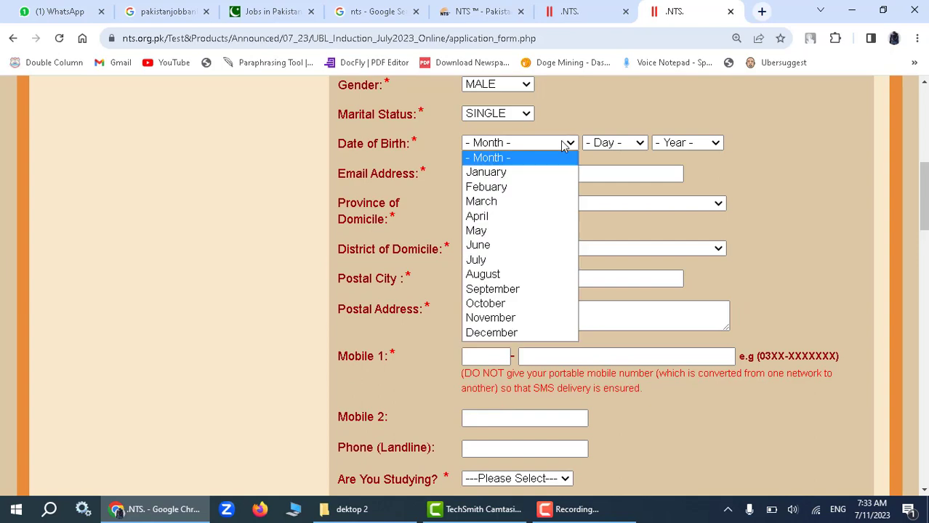
{"action": "left_click", "coordinate": [541, 217]}
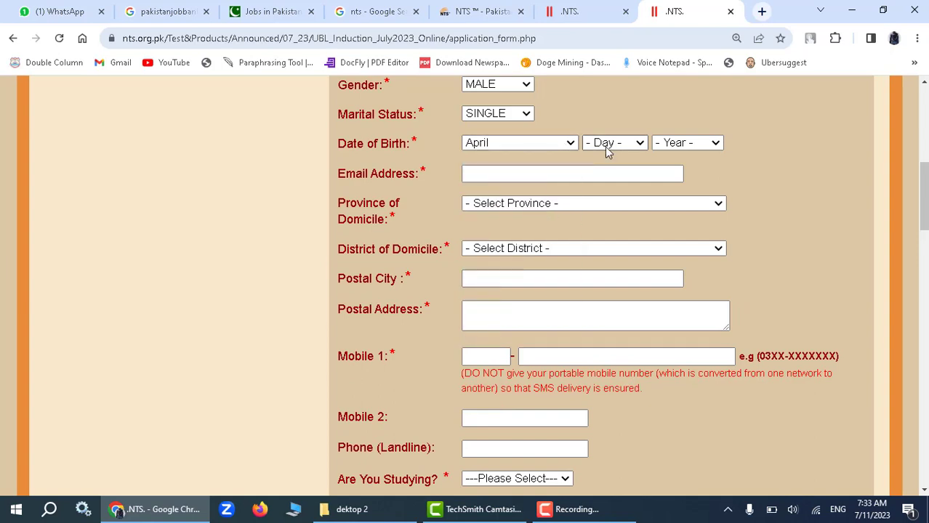
{"action": "left_click", "coordinate": [609, 143]}
{"action": "left_click", "coordinate": [616, 303]}
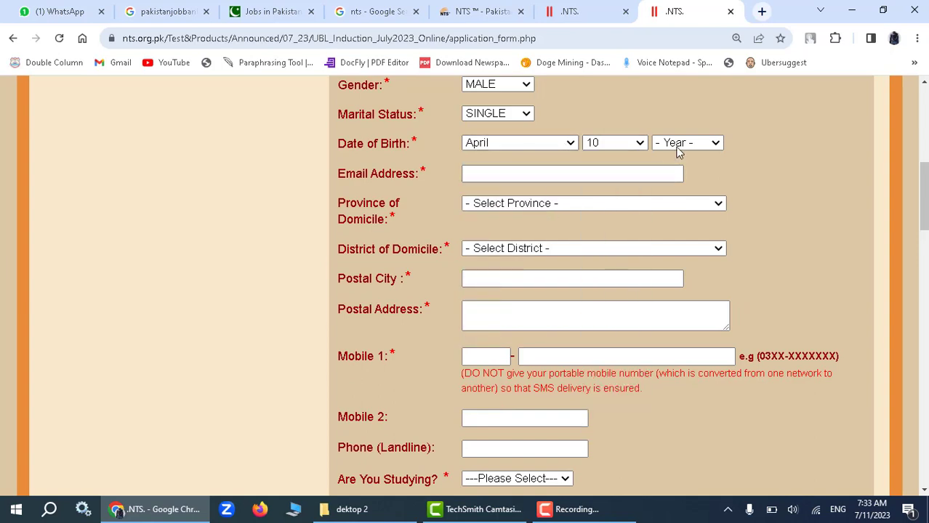
{"action": "left_click", "coordinate": [675, 145]}
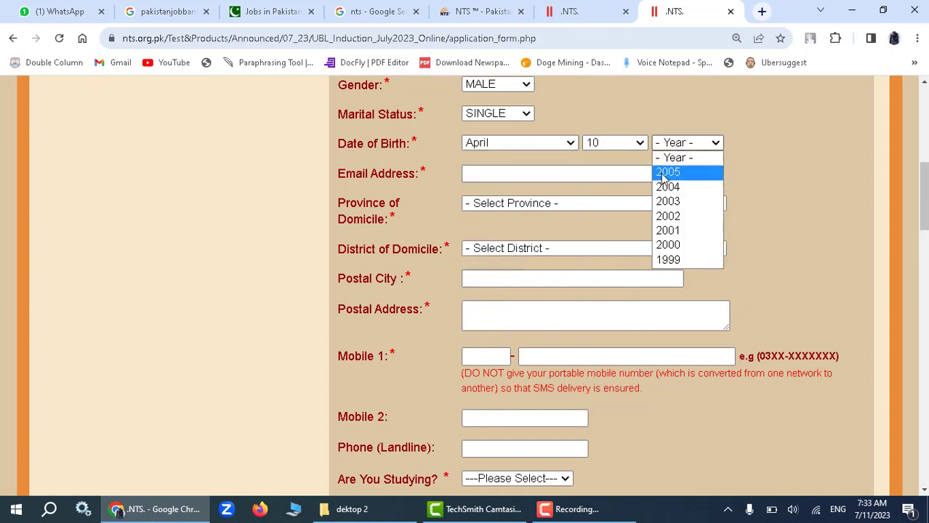
{"action": "left_click", "coordinate": [677, 230]}
Fill in the applicant's e-mail address.
{"action": "scroll", "coordinate": [564, 130], "scroll_direction": "down", "scroll_amount": 2}
{"action": "scroll", "coordinate": [567, 145], "scroll_direction": "up", "scroll_amount": 1}
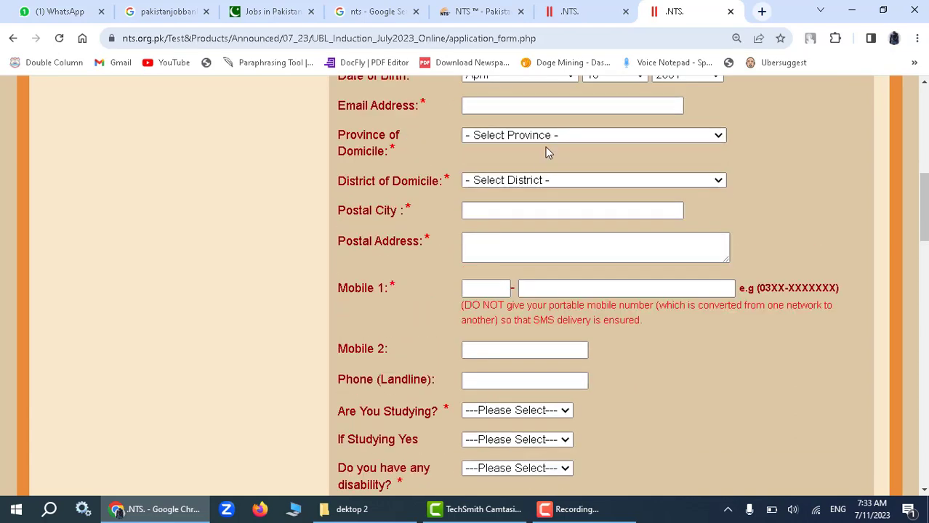
{"action": "scroll", "coordinate": [545, 151], "scroll_direction": "up", "scroll_amount": 1}
{"action": "left_click", "coordinate": [539, 173]}
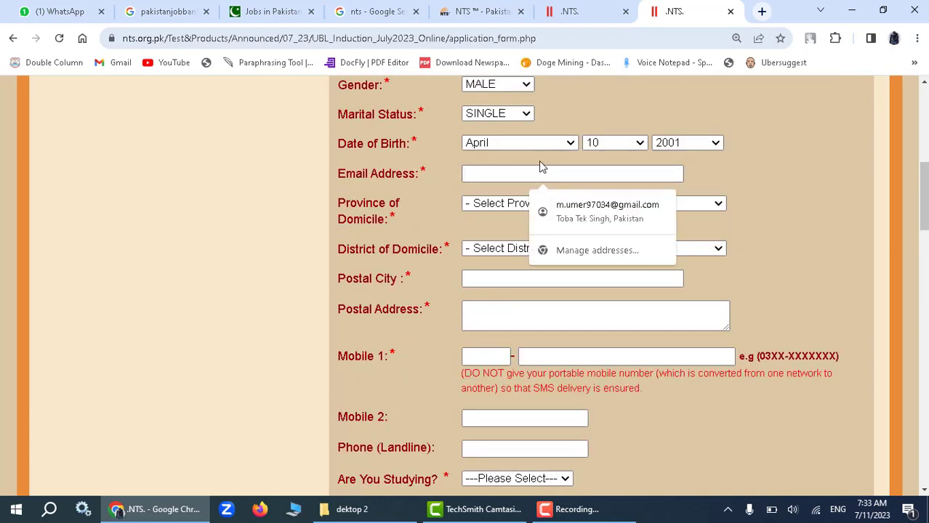
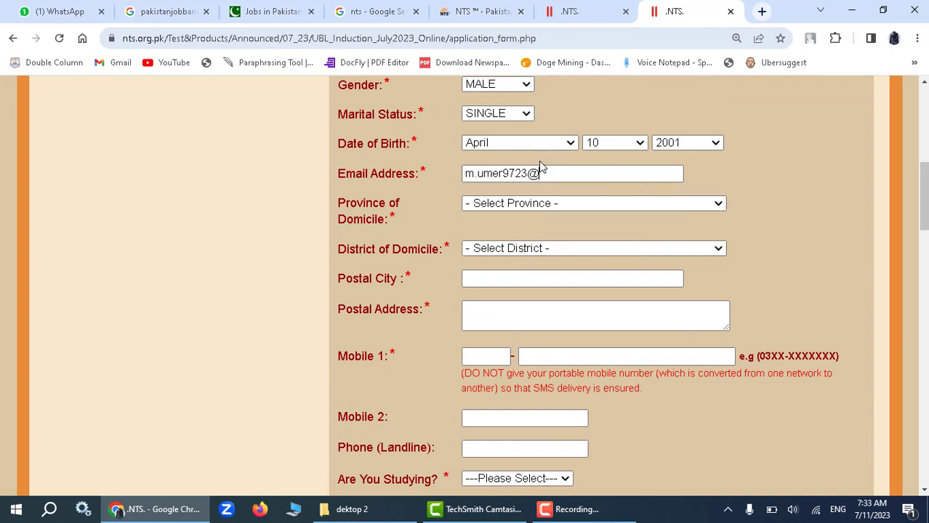
Set the domicile to province PUNJAB and district Toba Tek Singh.
{"action": "left_click", "coordinate": [509, 206]}
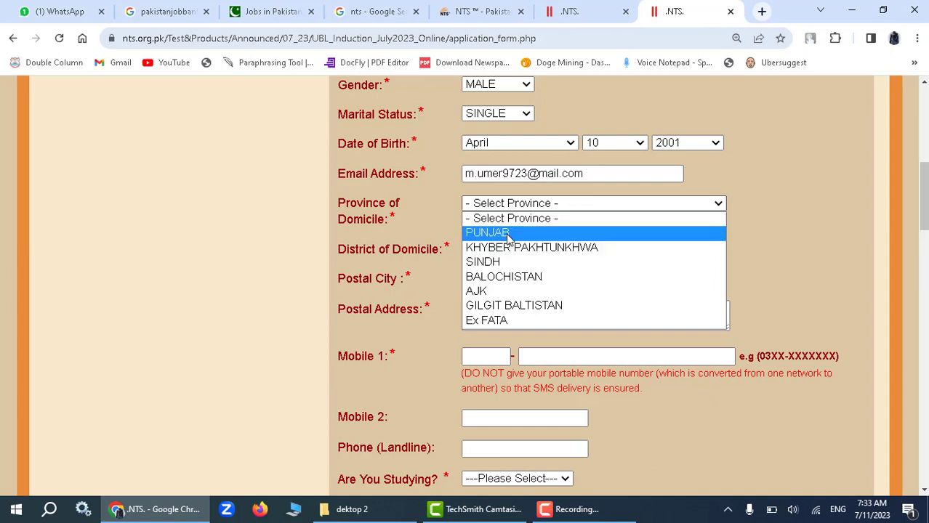
{"action": "left_click", "coordinate": [509, 233]}
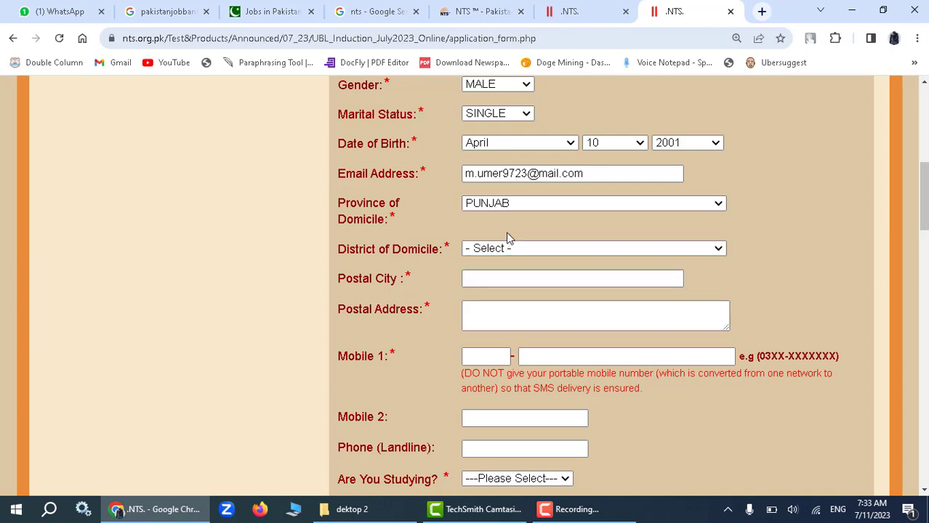
{"action": "left_click", "coordinate": [509, 250]}
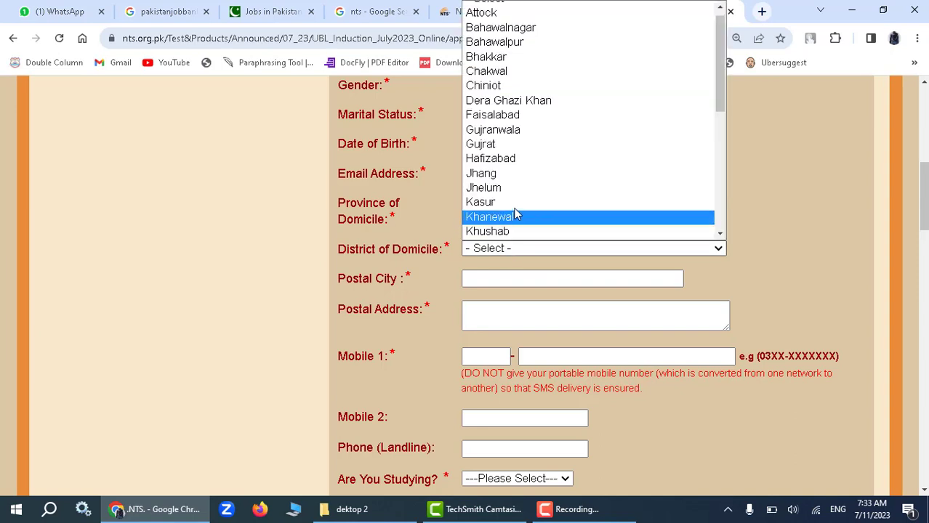
{"action": "key", "text": "t"}
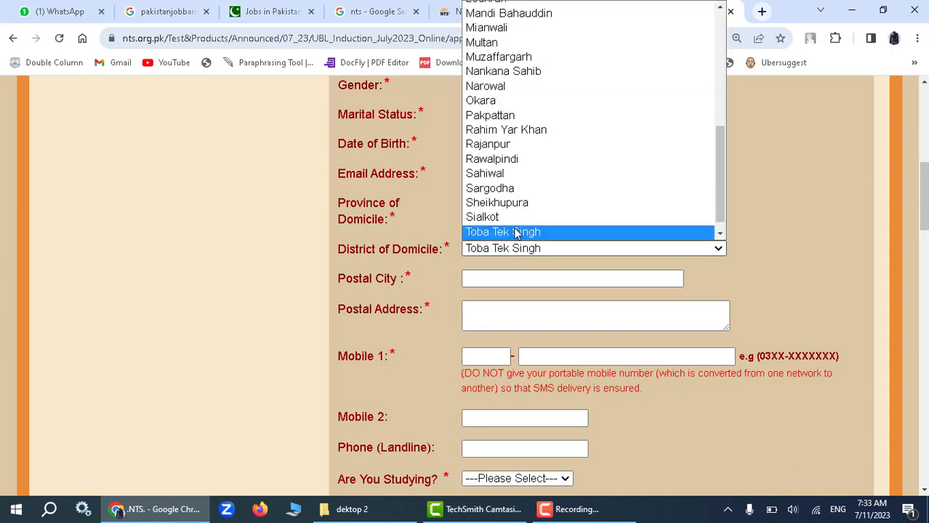
{"action": "left_click", "coordinate": [515, 233]}
Enter the postal city and the full postal address, correcting the mistyped address.
{"action": "scroll", "coordinate": [512, 240], "scroll_direction": "down", "scroll_amount": 2}
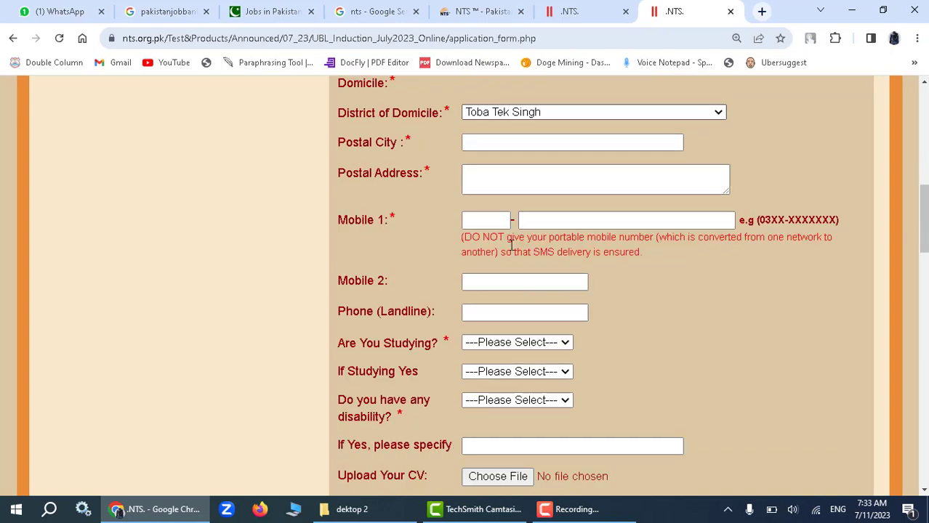
{"action": "left_click", "coordinate": [505, 145]}
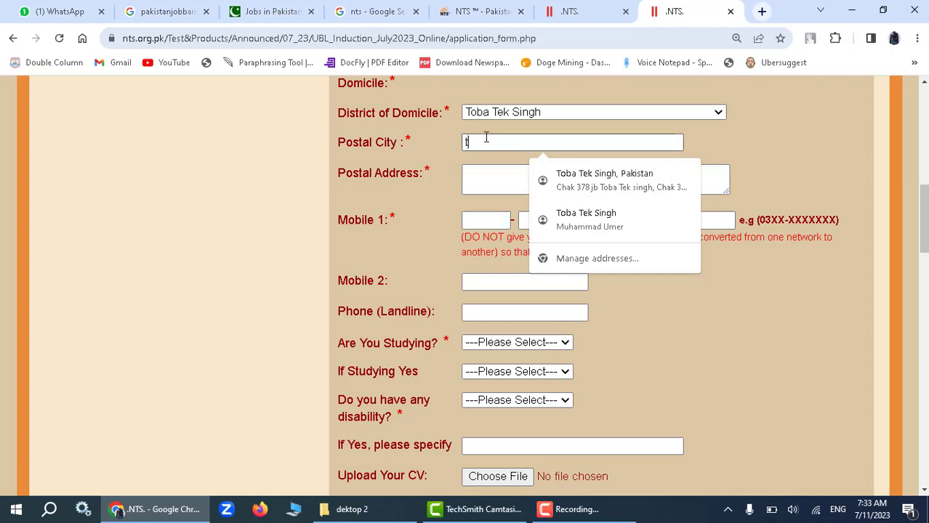
{"action": "type", "text": "s"}
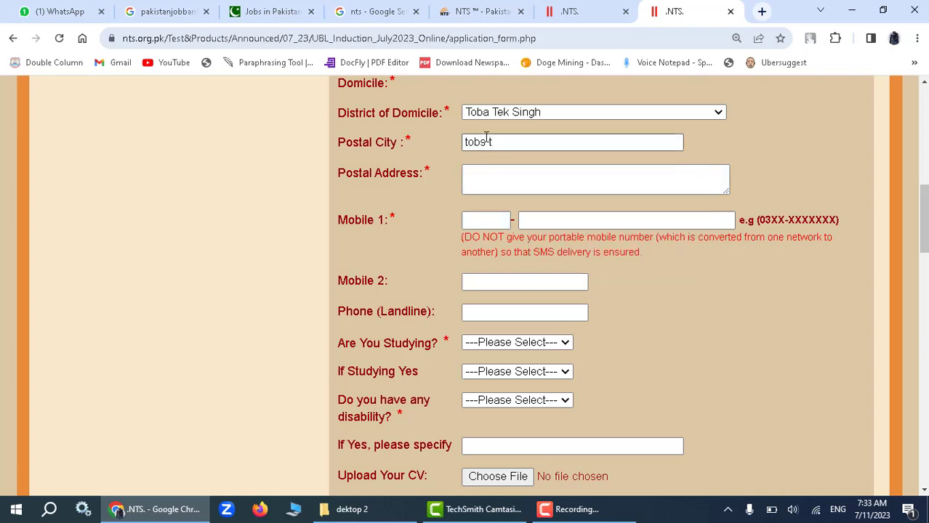
{"action": "type", "text": " tek singh"}
{"action": "scroll", "coordinate": [502, 138], "scroll_direction": "up", "scroll_amount": 2}
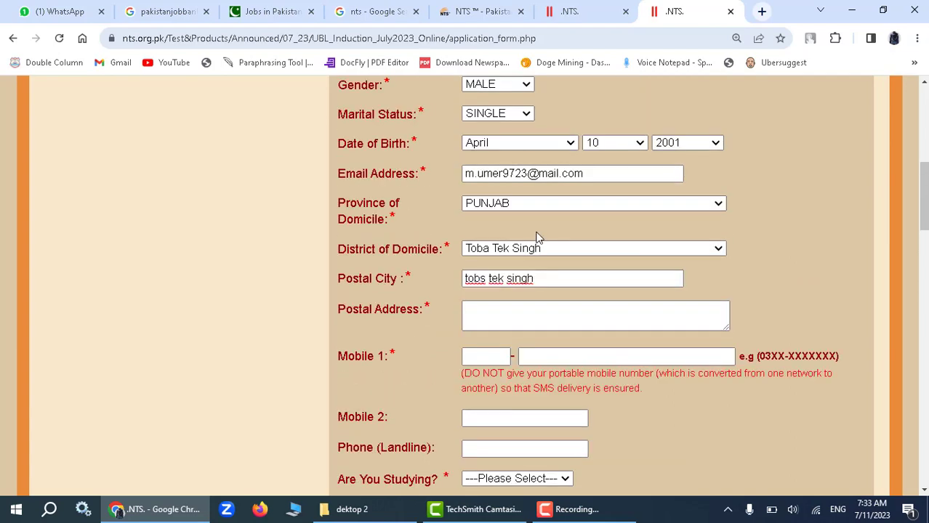
{"action": "scroll", "coordinate": [538, 237], "scroll_direction": "down", "scroll_amount": 2}
{"action": "left_click", "coordinate": [483, 187]}
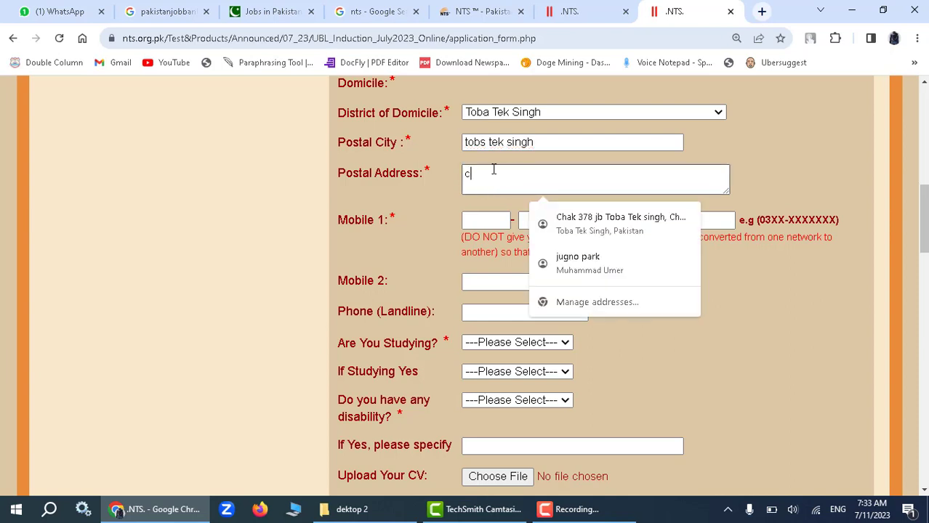
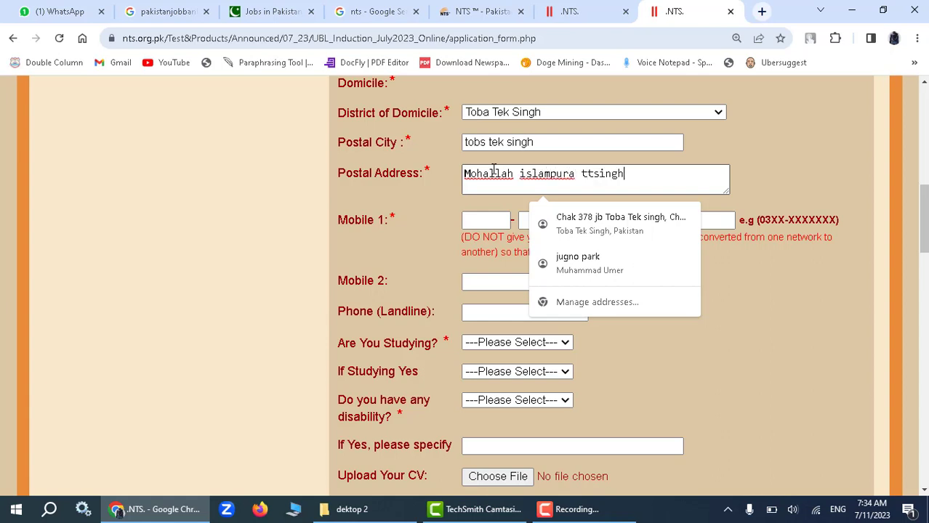
{"action": "scroll", "coordinate": [496, 190], "scroll_direction": "down", "scroll_amount": 2}
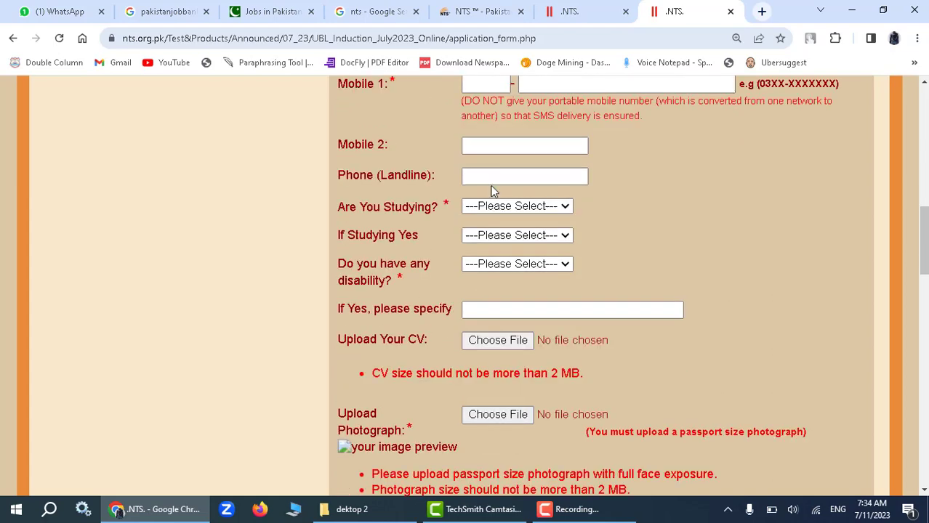
Enter the applicant's mobile network code and number in Mobile 1, removing stray digits.
{"action": "scroll", "coordinate": [491, 189], "scroll_direction": "up", "scroll_amount": 1}
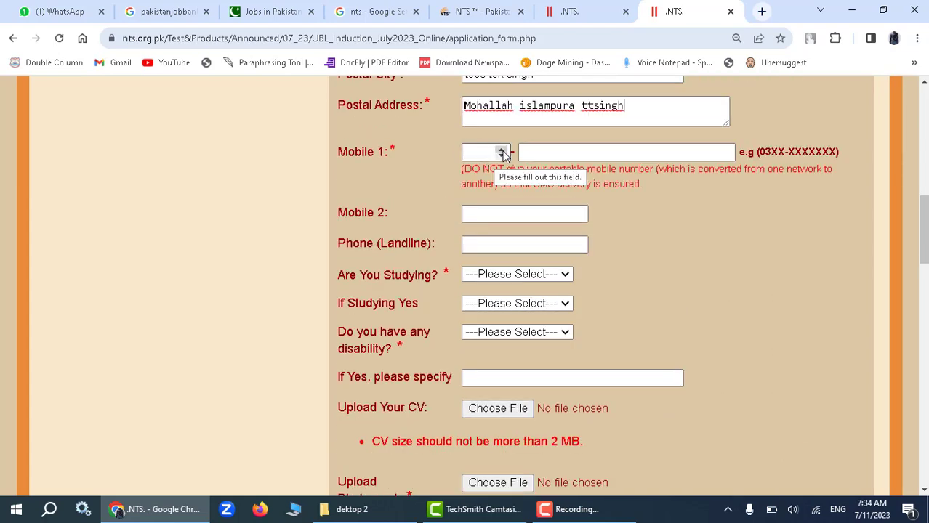
{"action": "left_click", "coordinate": [492, 152]}
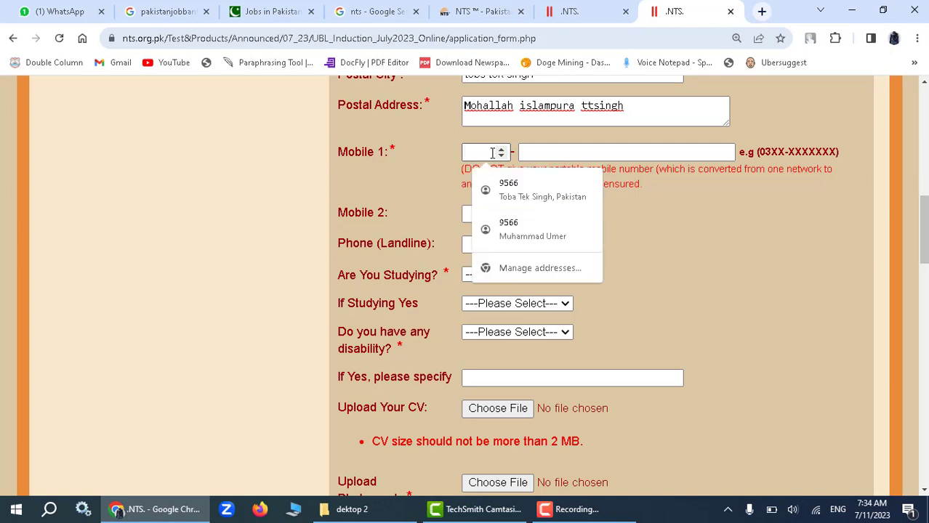
{"action": "left_click", "coordinate": [500, 149]}
{"action": "left_click_drag", "start_coordinate": [480, 153], "coordinate": [454, 163]}
{"action": "key", "text": "BackSpace"}
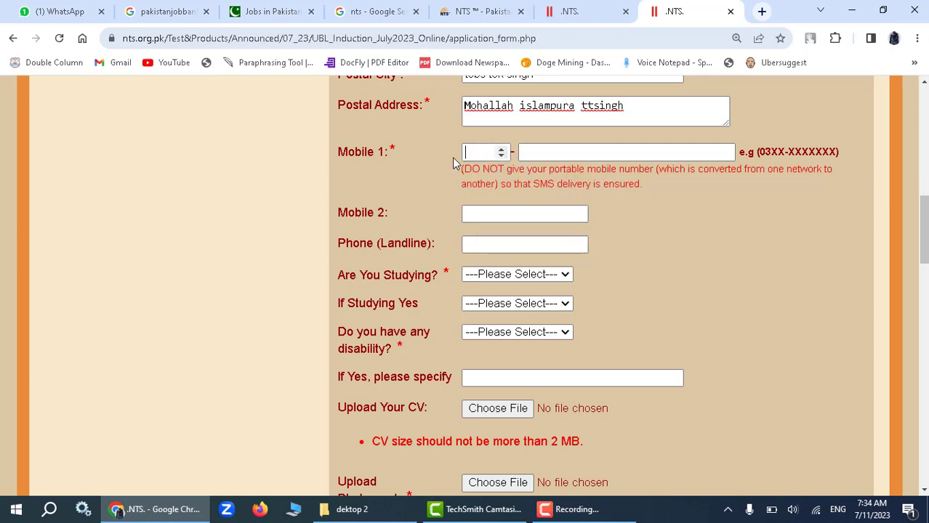
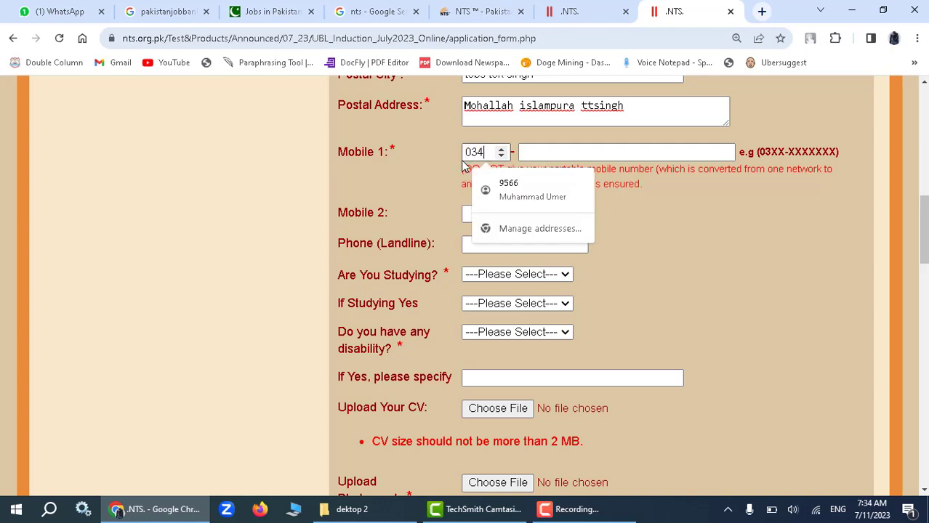
{"action": "left_click", "coordinate": [537, 151]}
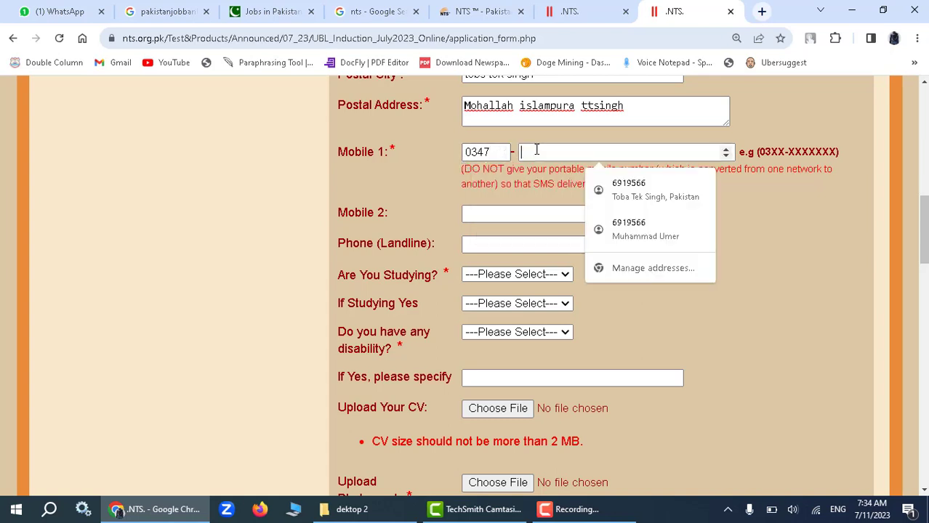
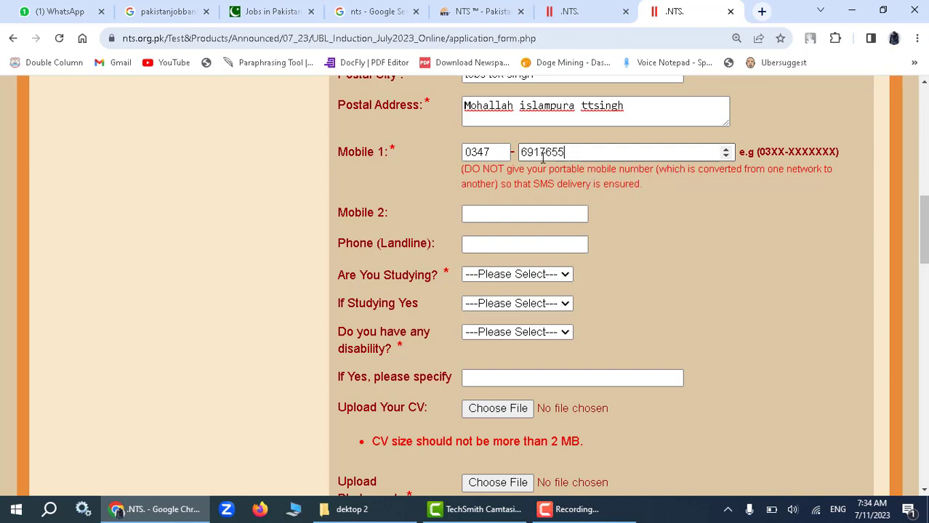
{"action": "scroll", "coordinate": [526, 146], "scroll_direction": "down", "scroll_amount": 1}
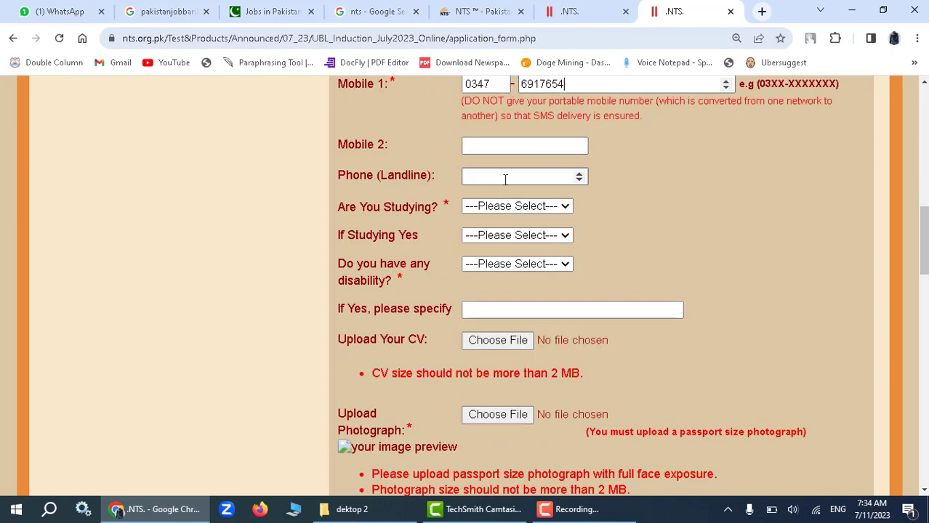
{"action": "scroll", "coordinate": [504, 178], "scroll_direction": "down", "scroll_amount": 1}
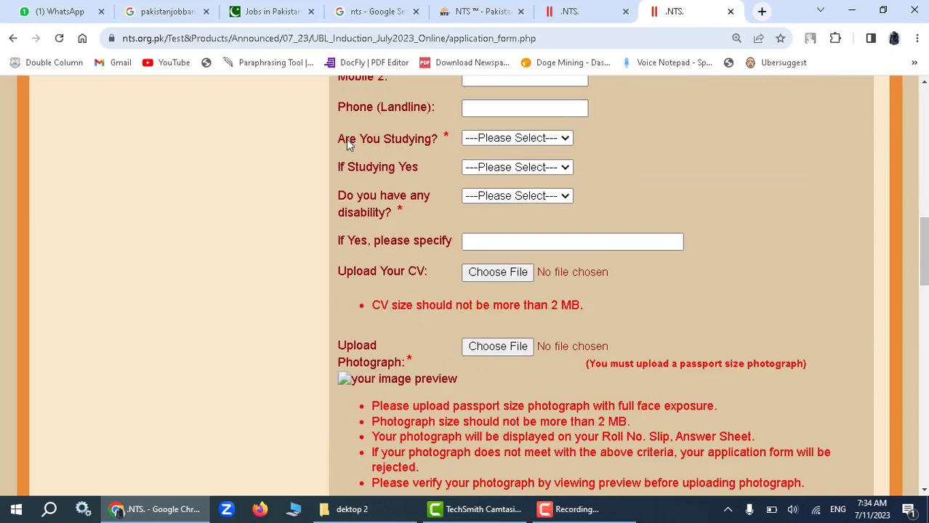
{"action": "left_click_drag", "start_coordinate": [336, 145], "coordinate": [402, 141]}
Answer YES to Are You Studying?, choose PART TIME, and answer NO to disability.
{"action": "left_click", "coordinate": [489, 139]}
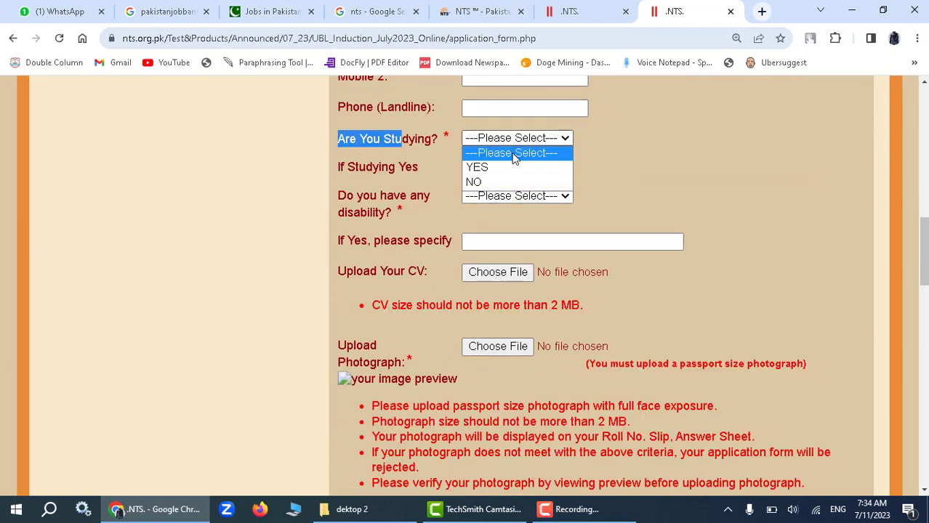
{"action": "left_click", "coordinate": [510, 169]}
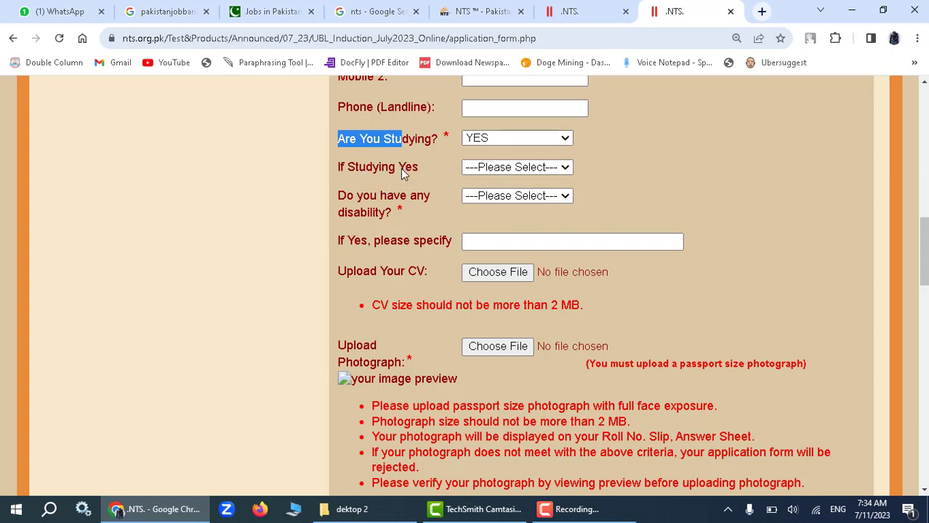
{"action": "left_click", "coordinate": [629, 173]}
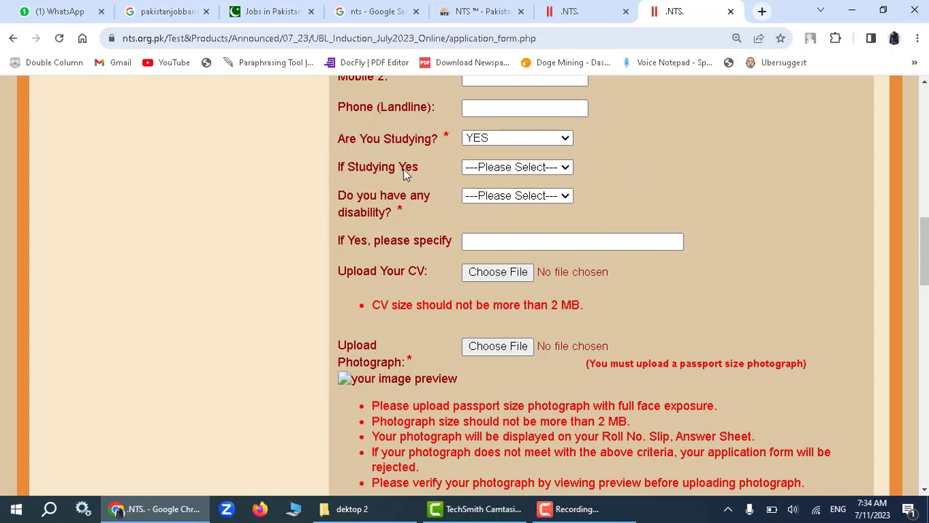
{"action": "left_click", "coordinate": [485, 173]}
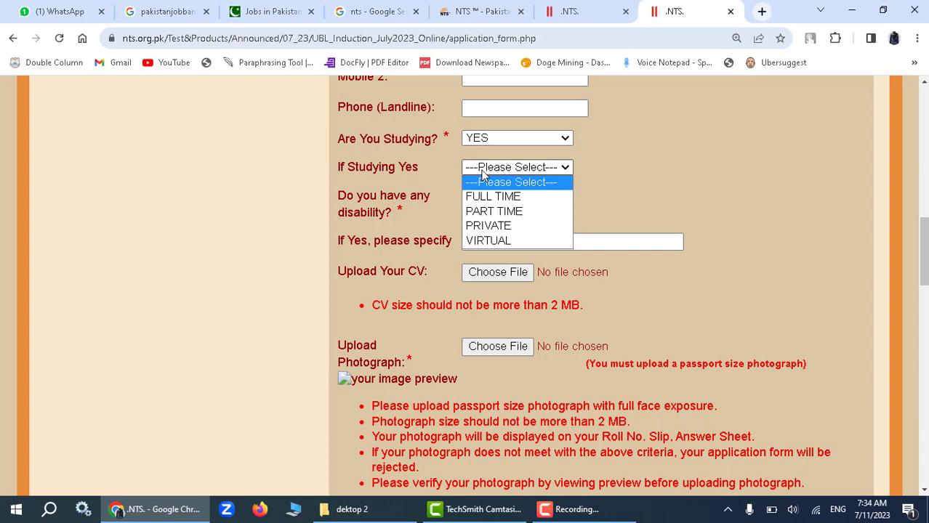
{"action": "left_click", "coordinate": [510, 211]}
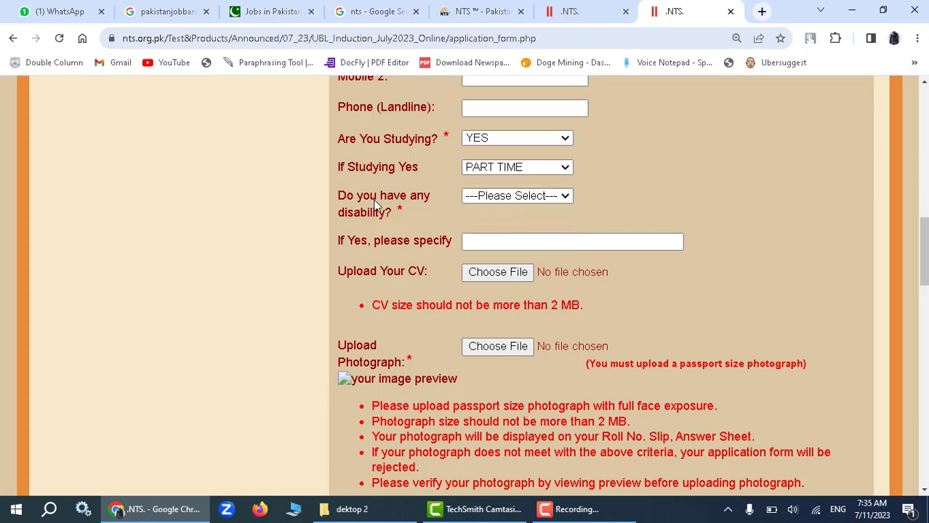
{"action": "left_click", "coordinate": [497, 197]}
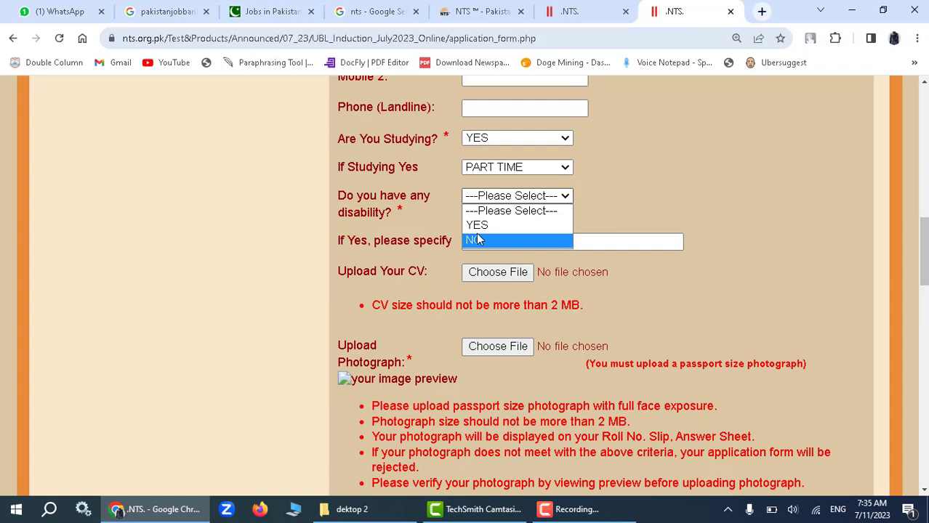
{"action": "left_click", "coordinate": [477, 240]}
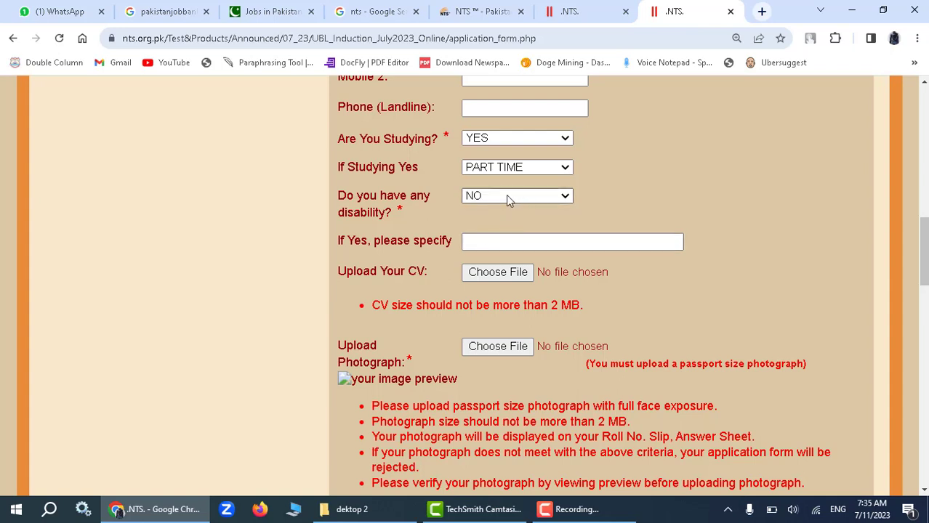
{"action": "scroll", "coordinate": [492, 242], "scroll_direction": "down", "scroll_amount": 1}
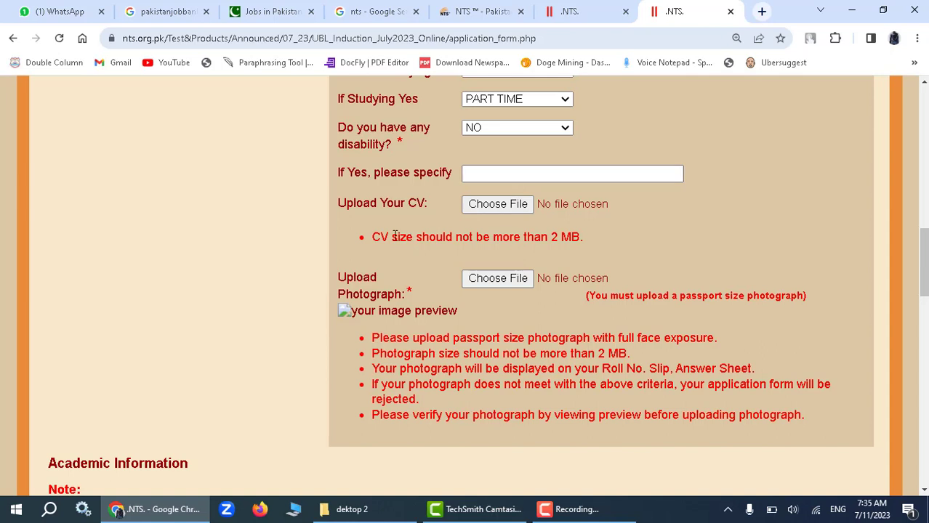
Attach 2 BA degree.pdf from Downloads as the CV upload.
{"action": "left_click_drag", "start_coordinate": [341, 210], "coordinate": [478, 208]}
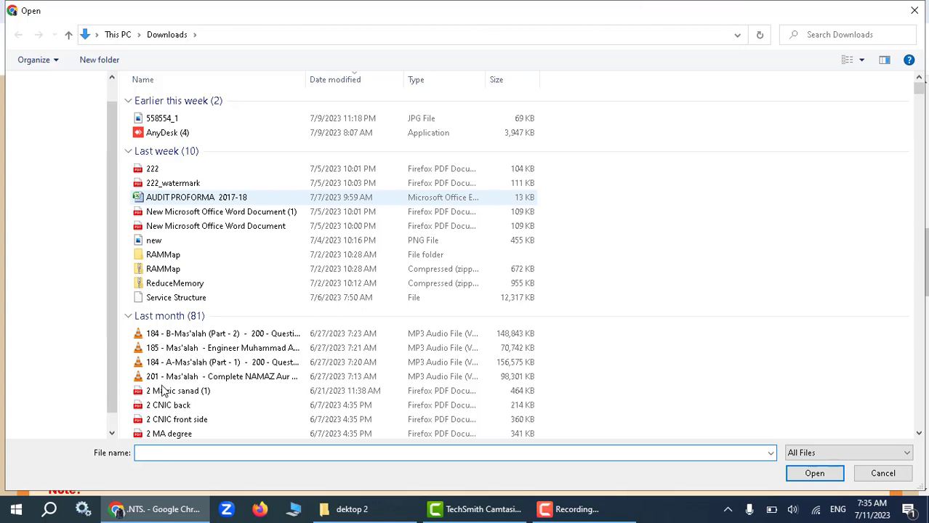
{"action": "scroll", "coordinate": [182, 407], "scroll_direction": "down", "scroll_amount": 5}
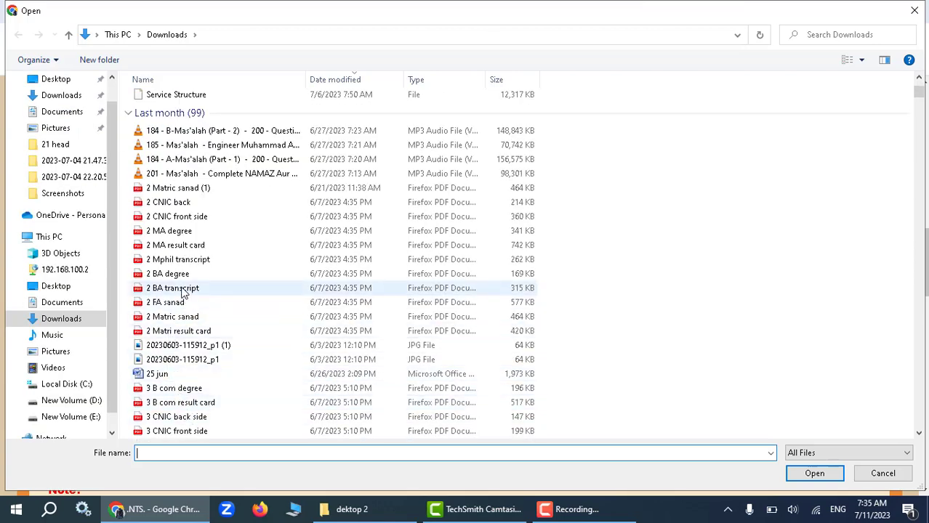
{"action": "left_click", "coordinate": [168, 274]}
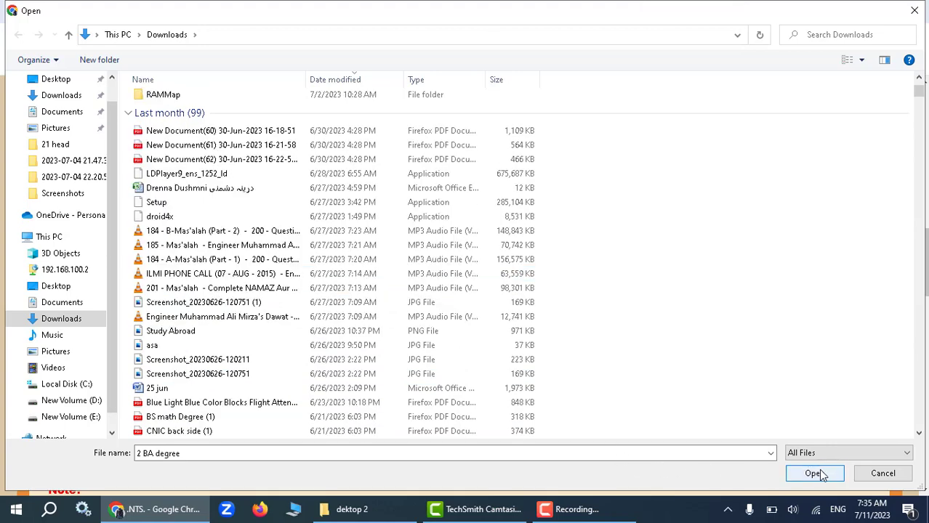
{"action": "left_click", "coordinate": [815, 473]}
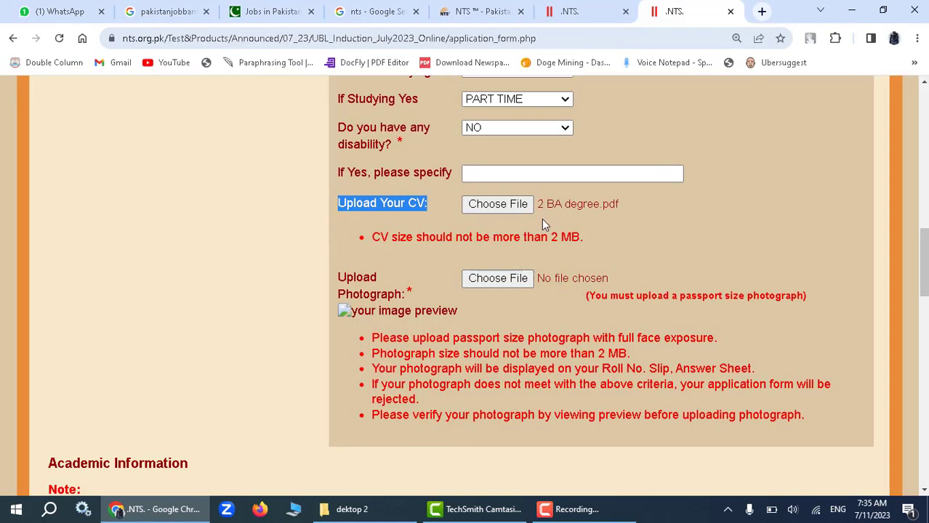
{"action": "scroll", "coordinate": [541, 218], "scroll_direction": "down", "scroll_amount": 1}
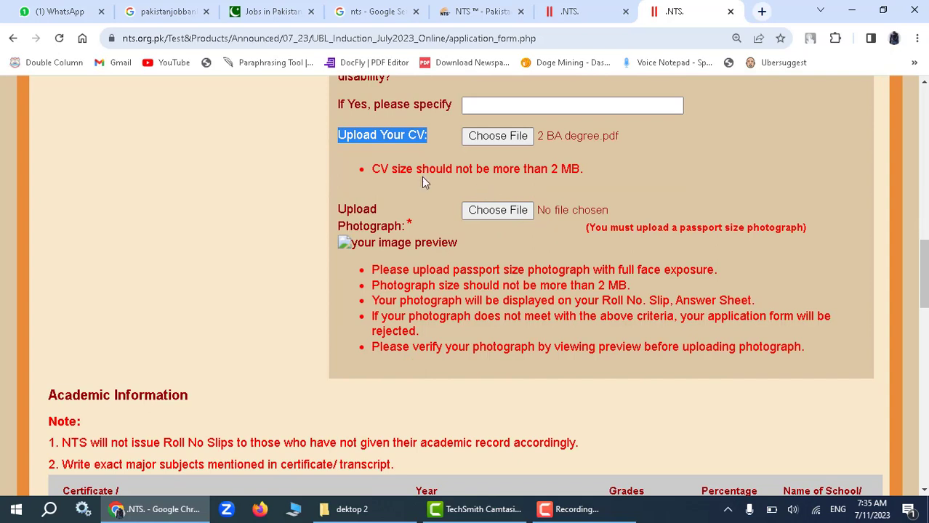
{"action": "left_click", "coordinate": [513, 220]}
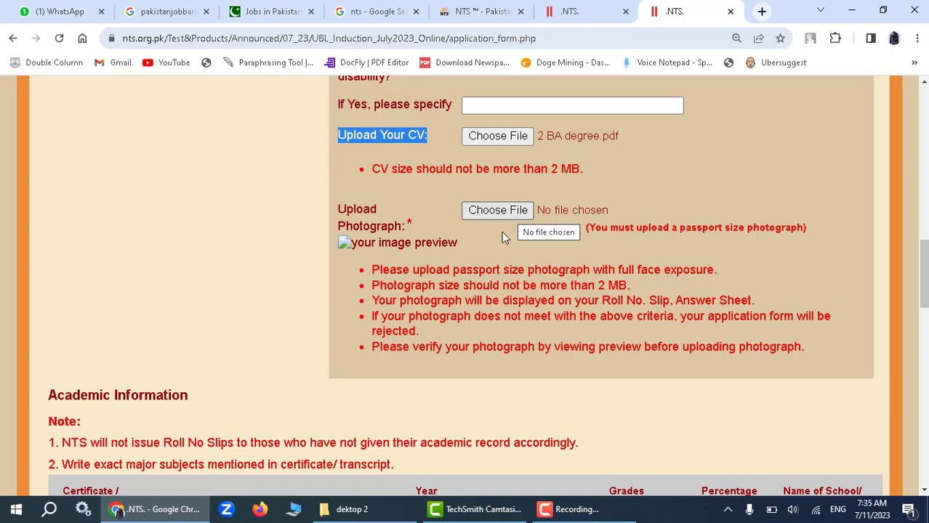
Set the SSC degree to MATRIC(SCIENCE), subjects 'physic math bio', passing year 2017.
{"action": "scroll", "coordinate": [481, 241], "scroll_direction": "down", "scroll_amount": 1}
{"action": "scroll", "coordinate": [485, 247], "scroll_direction": "down", "scroll_amount": 2}
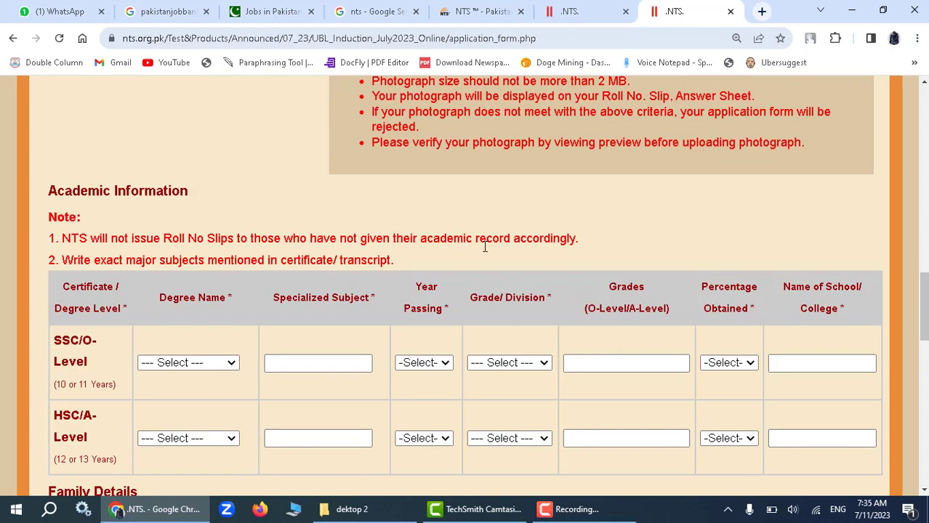
{"action": "scroll", "coordinate": [484, 247], "scroll_direction": "down", "scroll_amount": 1}
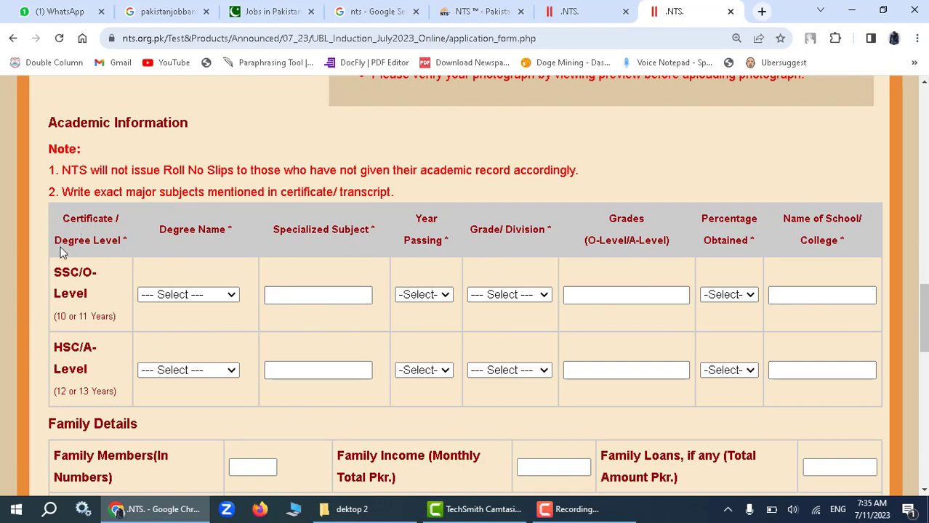
{"action": "scroll", "coordinate": [153, 264], "scroll_direction": "down", "scroll_amount": 2}
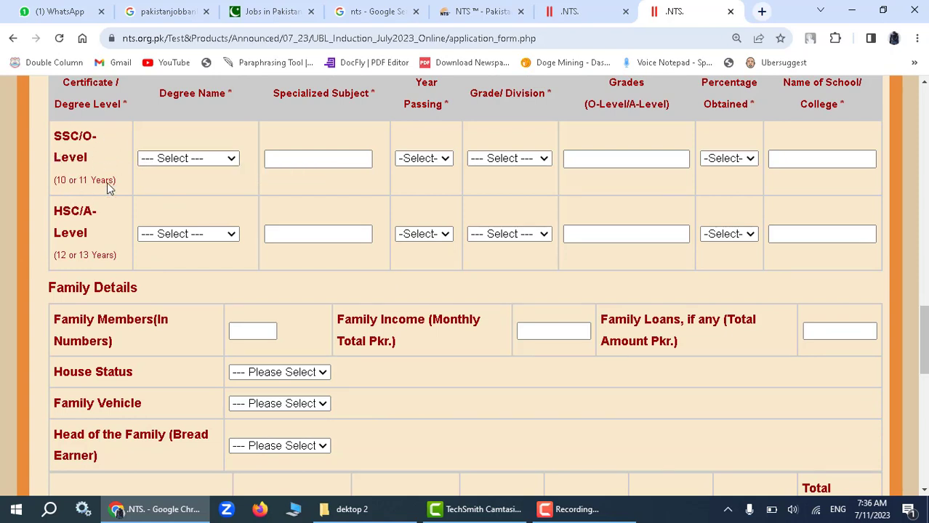
{"action": "left_click", "coordinate": [192, 158]}
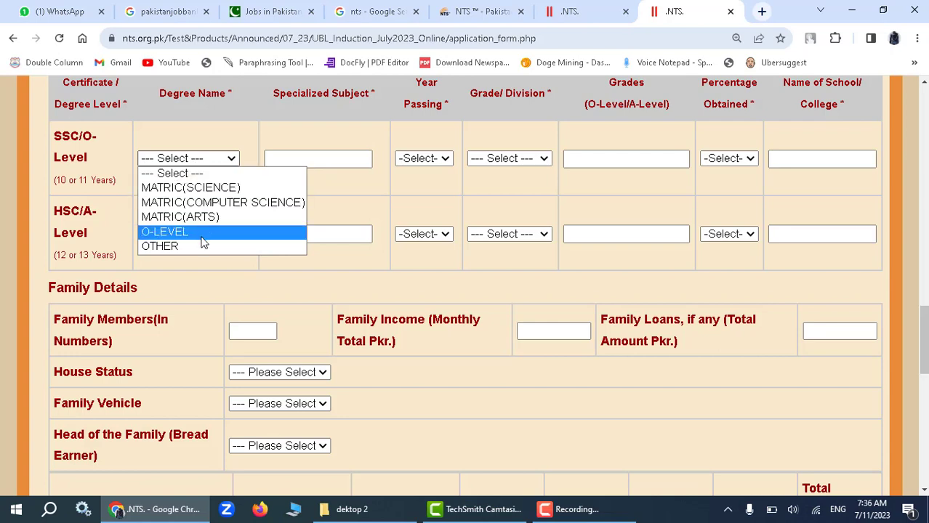
{"action": "left_click", "coordinate": [210, 187]}
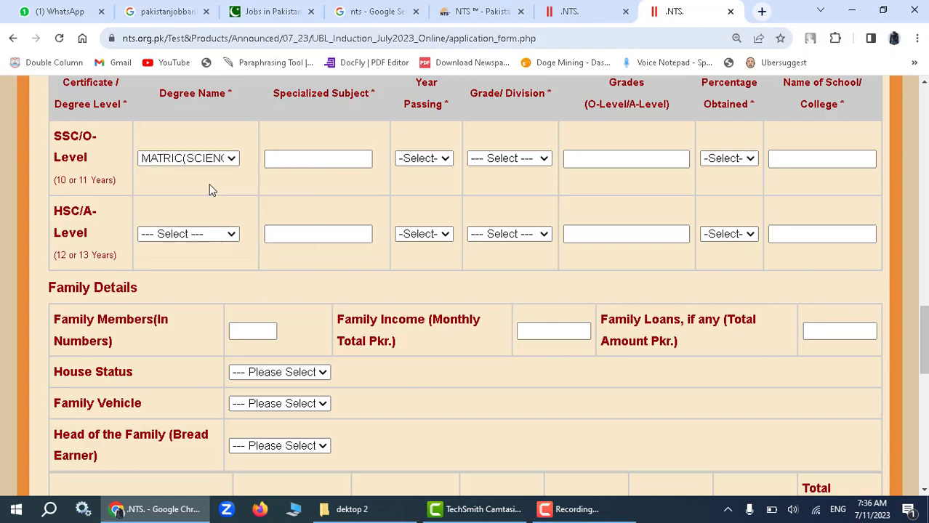
{"action": "left_click", "coordinate": [276, 152]}
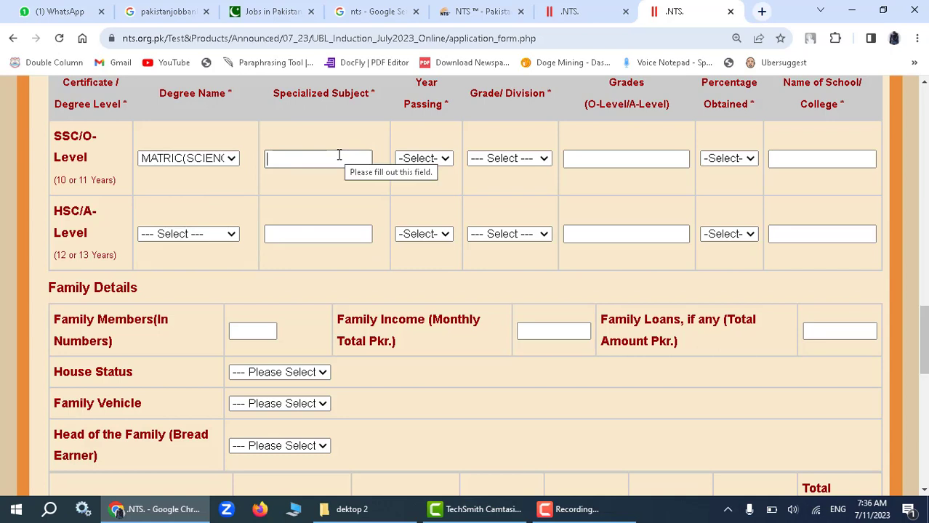
{"action": "type", "text": "physic mat"}
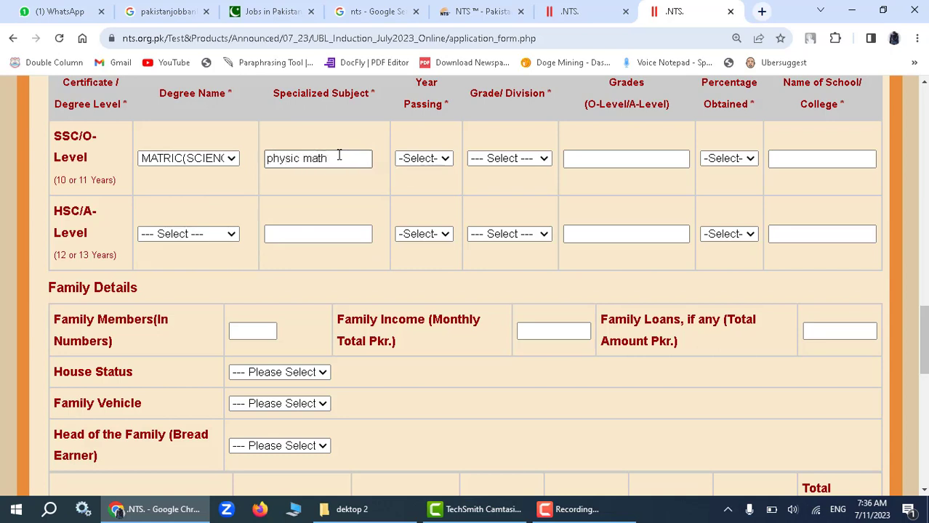
{"action": "type", "text": "h bio"}
{"action": "left_click", "coordinate": [425, 159]}
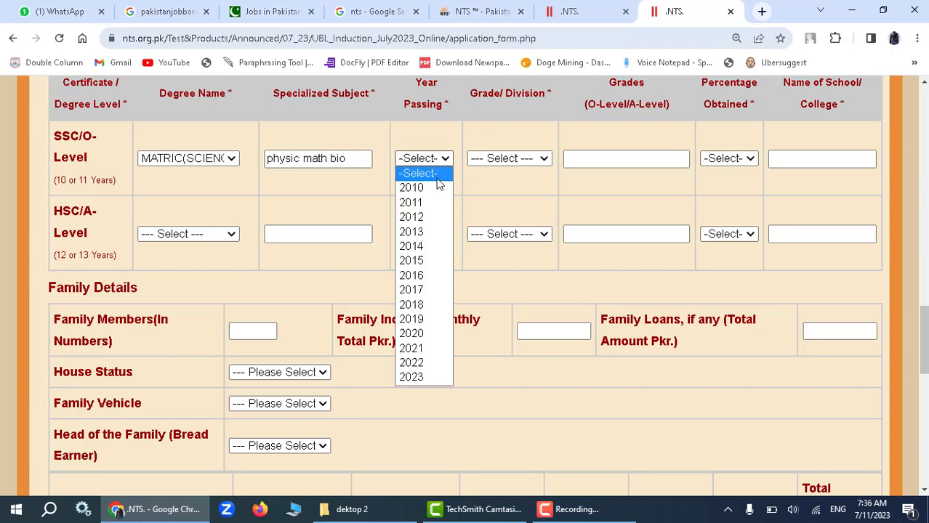
{"action": "left_click", "coordinate": [427, 290]}
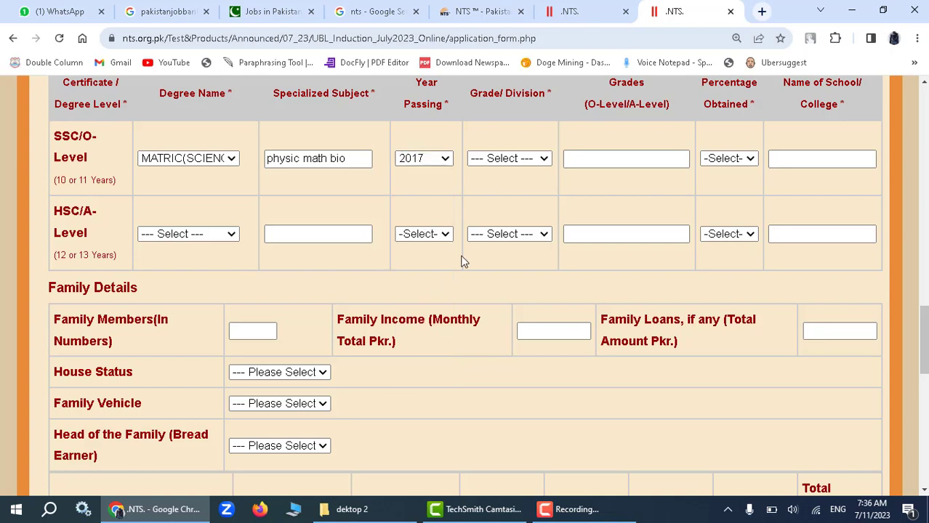
Give the SSC row 1ST DIVISION, 71 percent, and school 'Govt higher sccondary schol TTSingh'.
{"action": "left_click", "coordinate": [515, 158]}
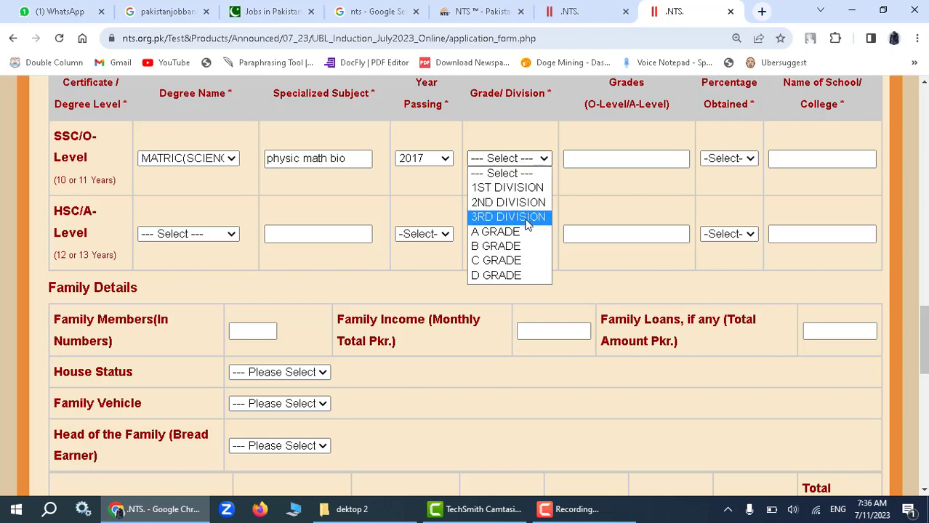
{"action": "left_click", "coordinate": [506, 188]}
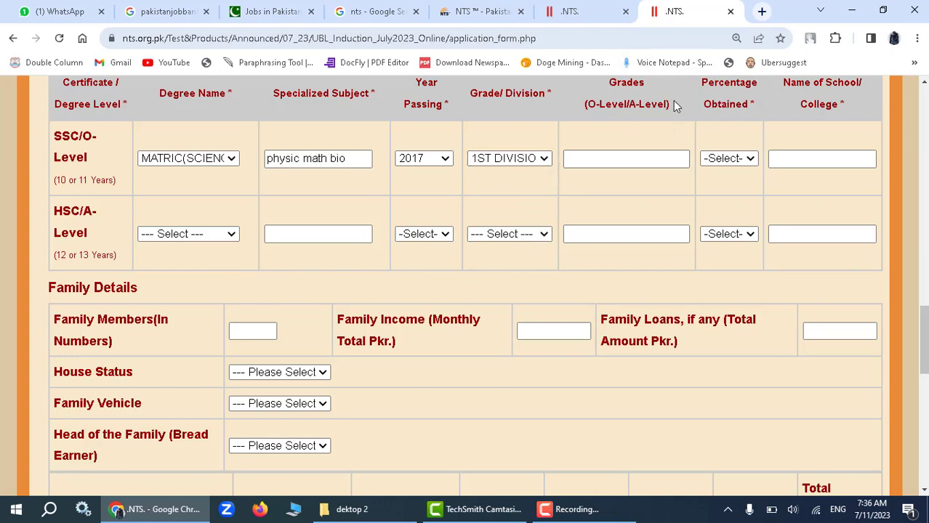
{"action": "left_click", "coordinate": [735, 156]}
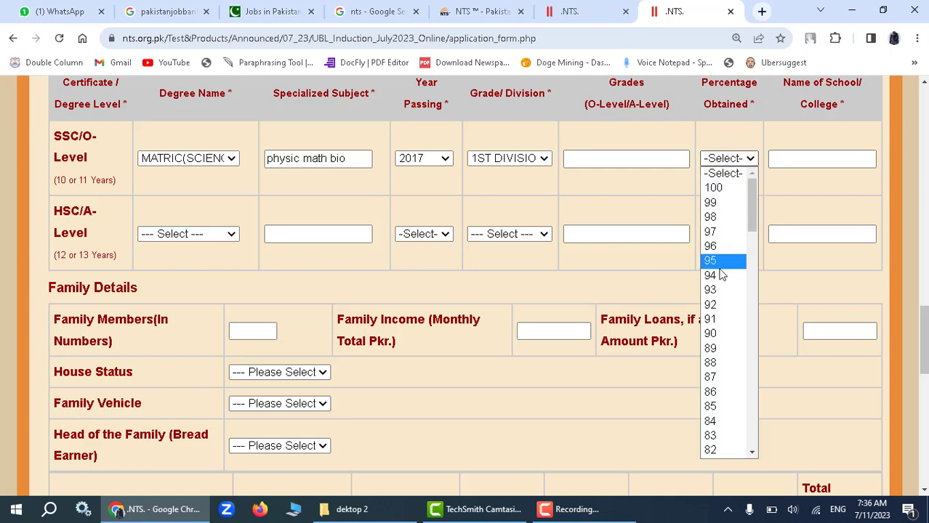
{"action": "scroll", "coordinate": [726, 349], "scroll_direction": "down", "scroll_amount": 6}
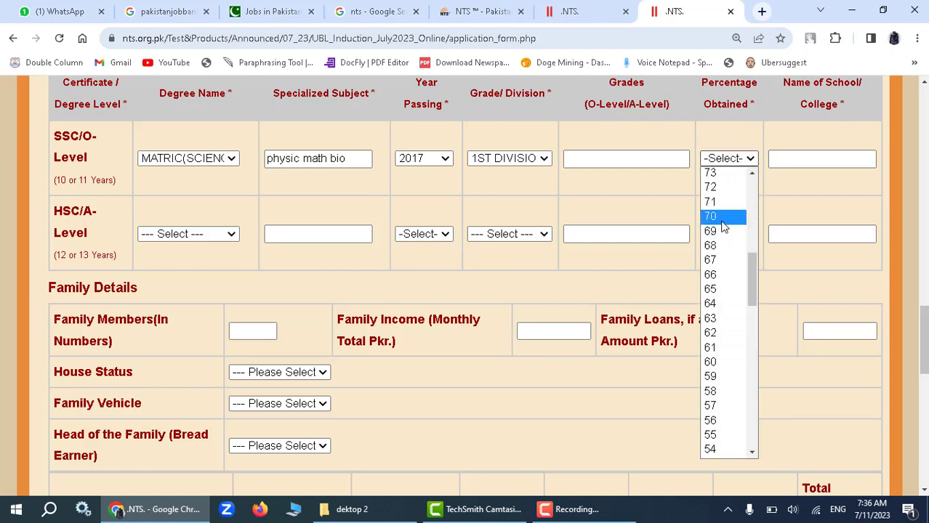
{"action": "left_click", "coordinate": [721, 203]}
{"action": "scroll", "coordinate": [790, 85], "scroll_direction": "up", "scroll_amount": 1}
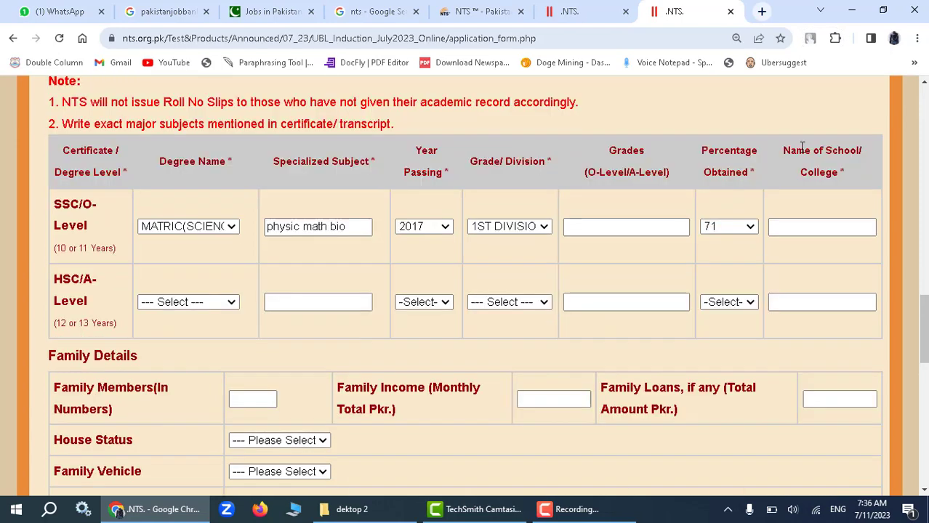
{"action": "left_click", "coordinate": [838, 226]}
{"action": "type", "text": "Govt"}
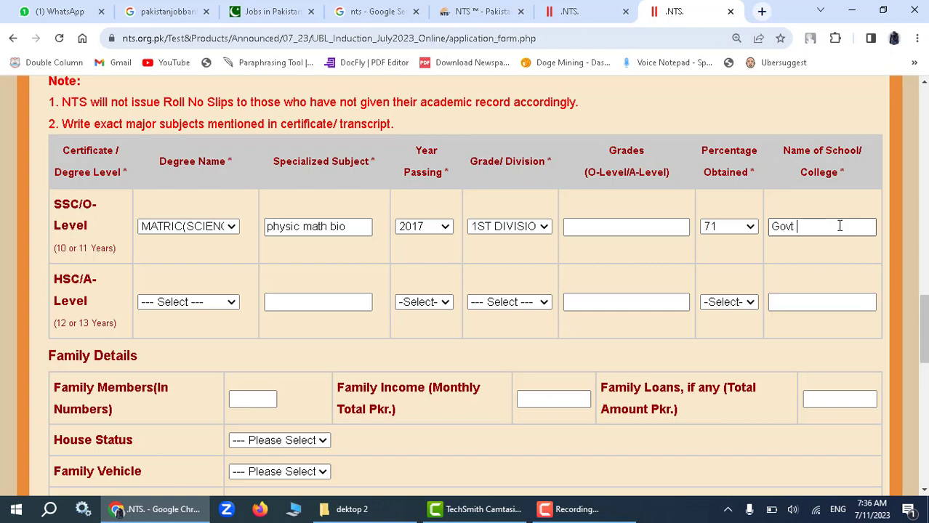
{"action": "type", "text": " higher"}
{"action": "type", "text": " sc"}
{"action": "type", "text": "conda"}
{"action": "type", "text": "ry scho"}
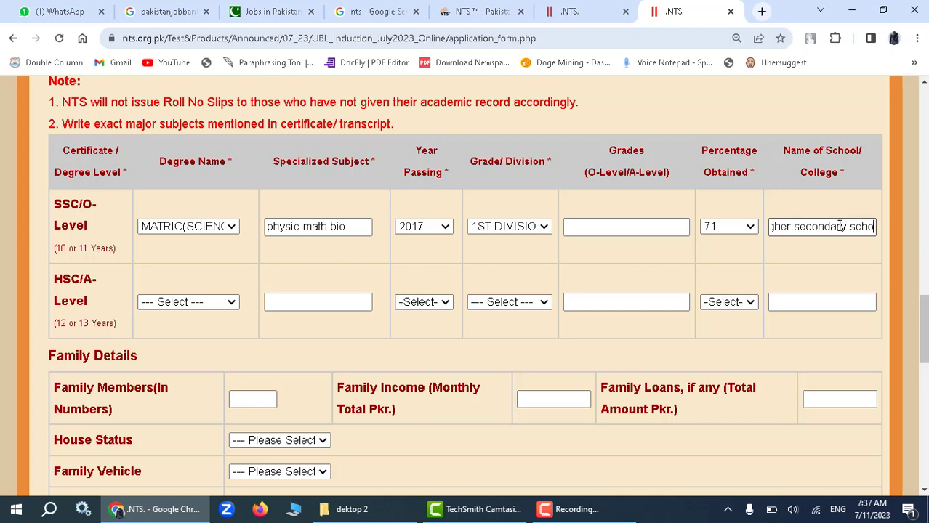
{"action": "type", "text": "l TTSingh"}
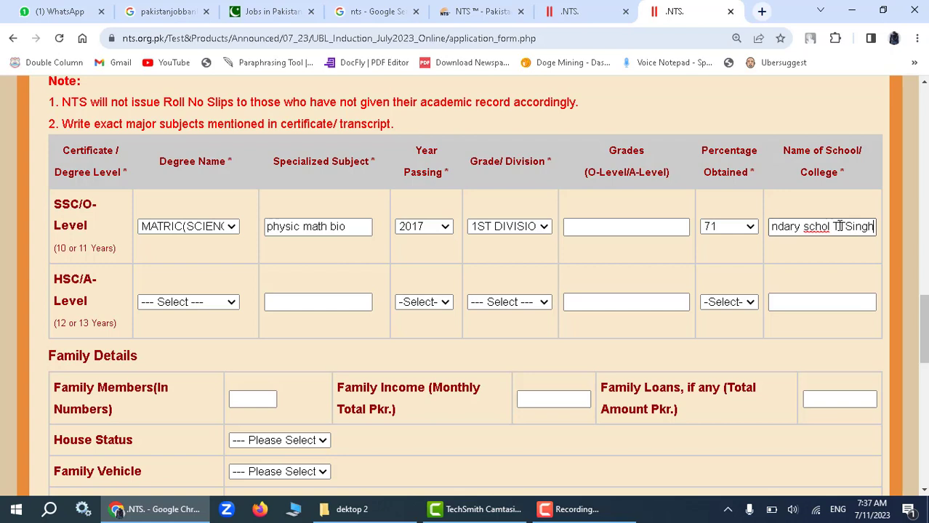
{"action": "left_click", "coordinate": [689, 245]}
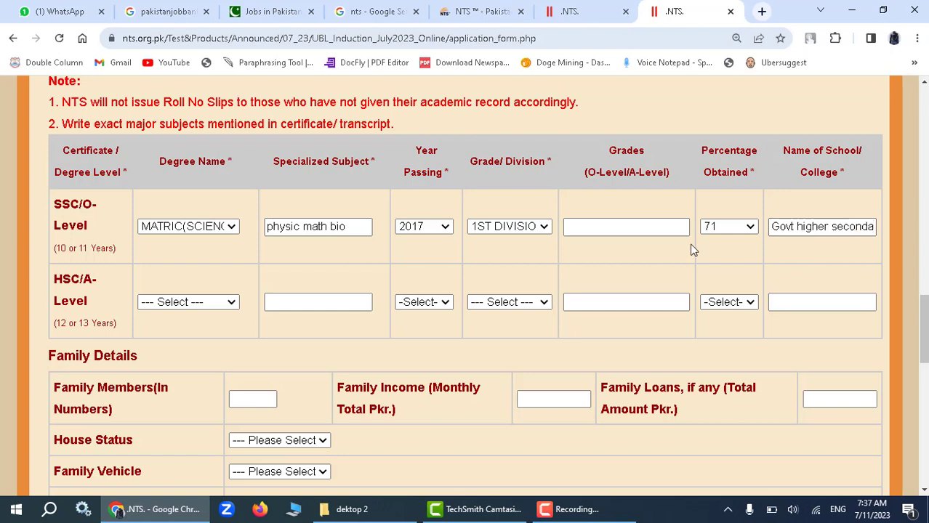
Set the HSC degree to F.SC(PRE-MEDICAL), subject Bio, year 2017, 2ND DIVISION.
{"action": "left_click", "coordinate": [187, 301]}
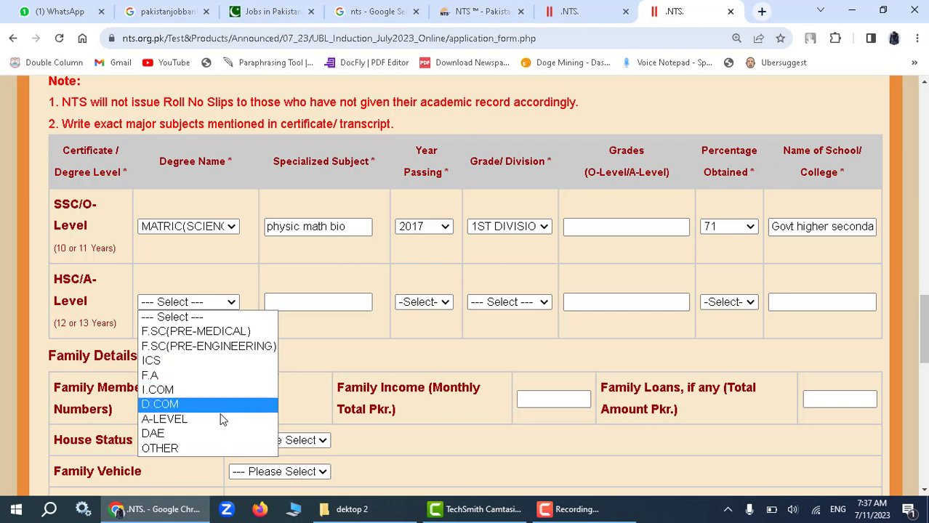
{"action": "left_click", "coordinate": [214, 332]}
{"action": "left_click", "coordinate": [326, 303]}
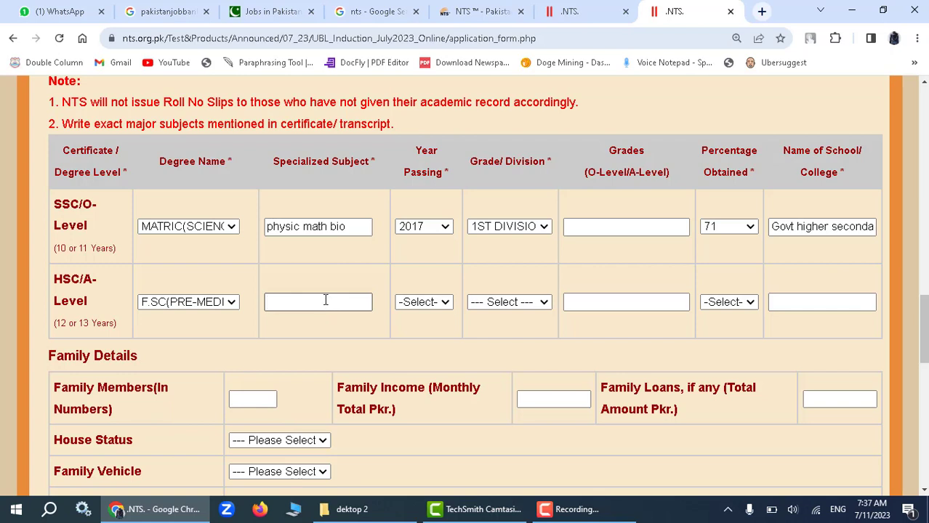
{"action": "type", "text": "Bio"}
{"action": "left_click", "coordinate": [440, 305]}
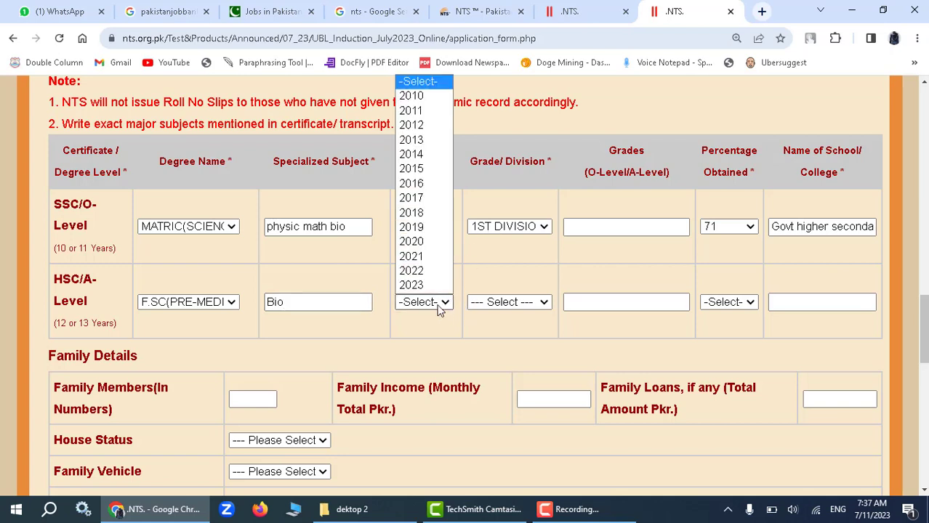
{"action": "left_click", "coordinate": [410, 198]}
{"action": "left_click", "coordinate": [501, 301]}
{"action": "left_click", "coordinate": [503, 348]}
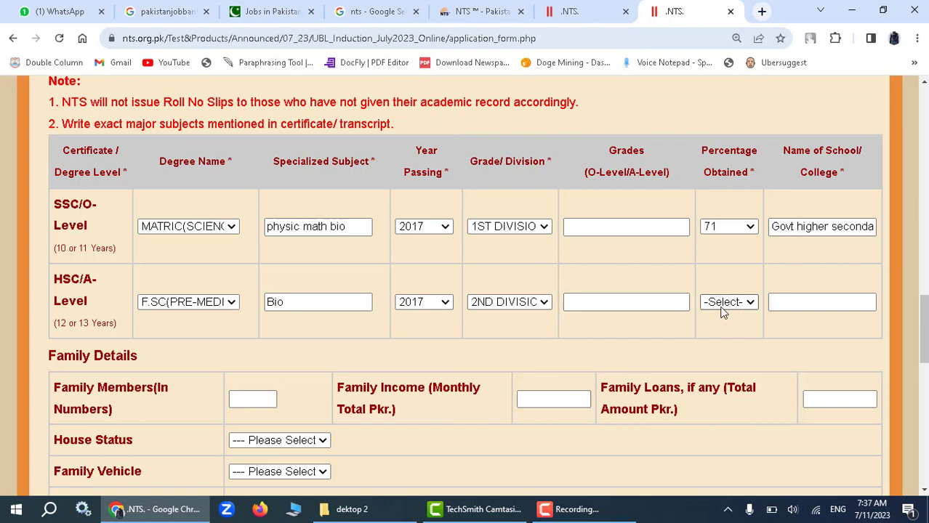
Enter HSC grade a, SSC grade b, and HSC percentage 90.
{"action": "left_click", "coordinate": [610, 305]}
{"action": "type", "text": "a"}
{"action": "left_click", "coordinate": [604, 225]}
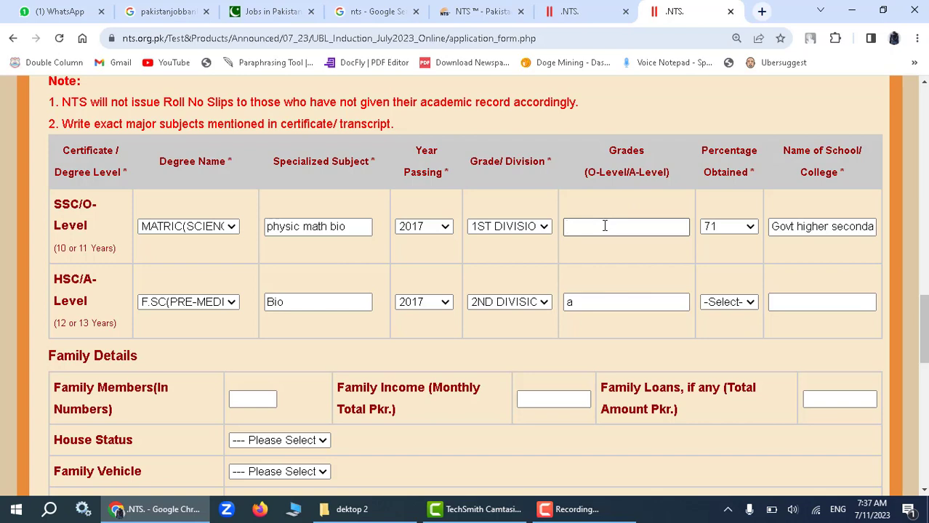
{"action": "type", "text": "b"}
{"action": "left_click", "coordinate": [739, 302]}
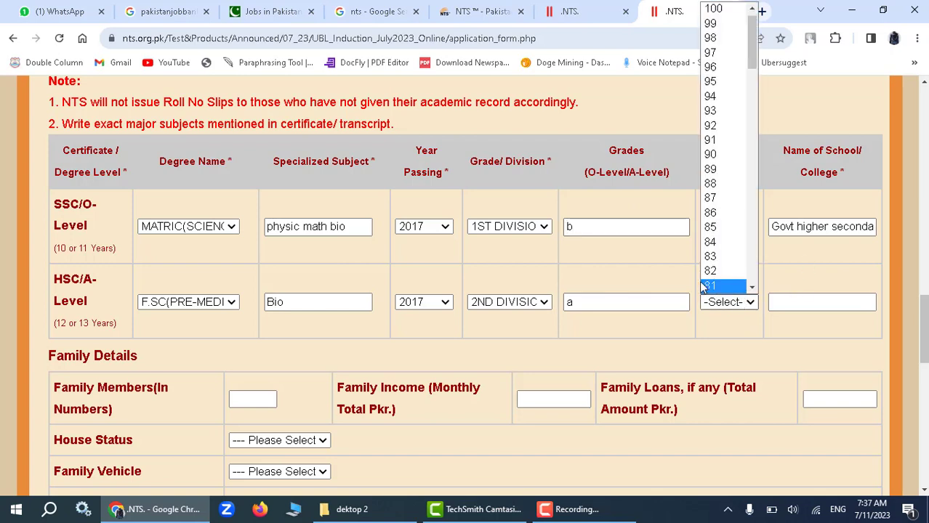
{"action": "left_click", "coordinate": [710, 154]}
{"action": "left_click", "coordinate": [802, 298]}
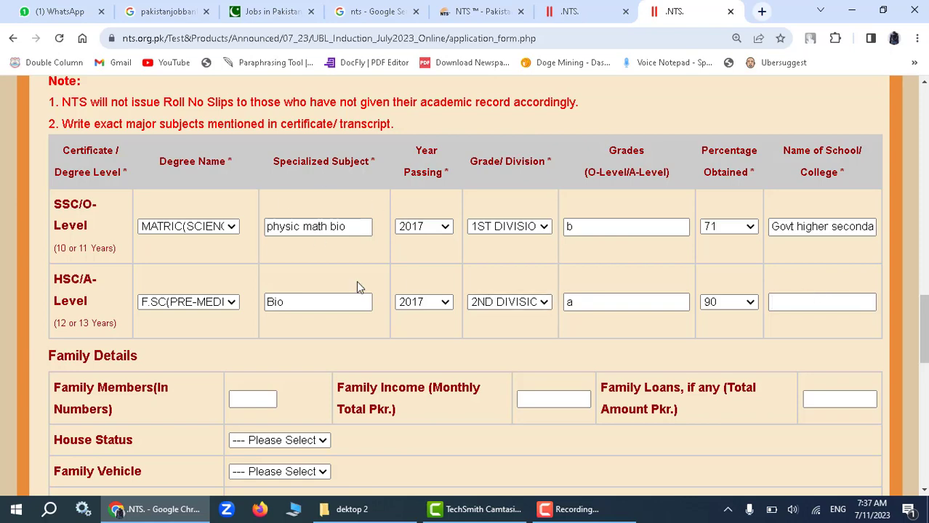
{"action": "scroll", "coordinate": [356, 284], "scroll_direction": "down", "scroll_amount": 1}
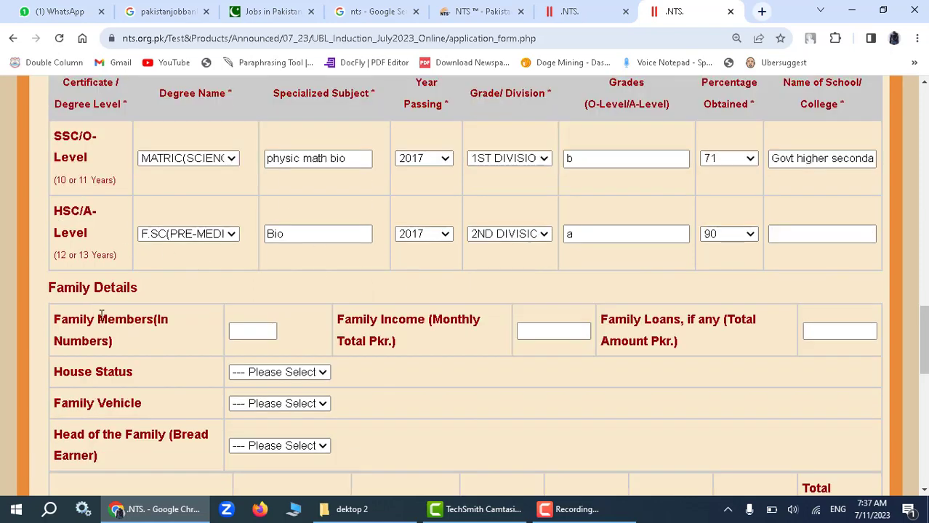
Set family members to 5 and monthly family income to 50000.
{"action": "left_click_drag", "start_coordinate": [52, 292], "coordinate": [165, 293]}
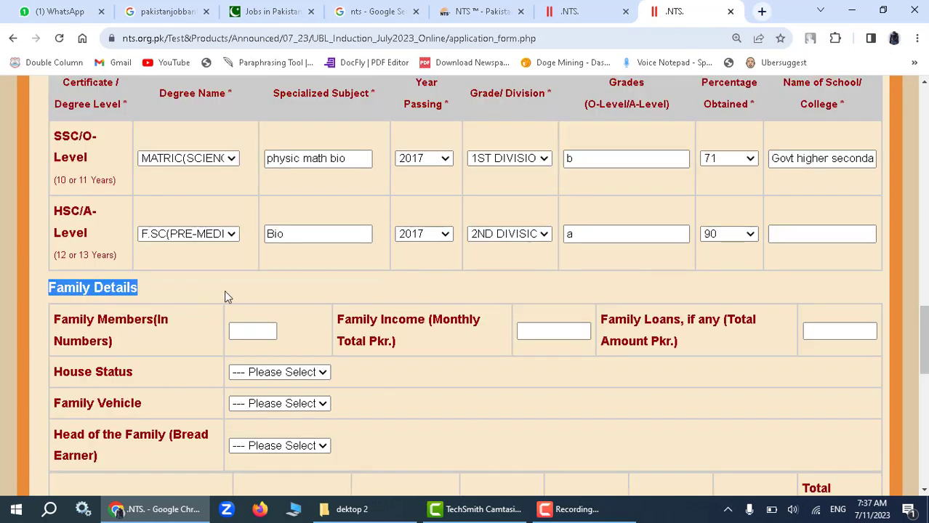
{"action": "scroll", "coordinate": [224, 289], "scroll_direction": "down", "scroll_amount": 1}
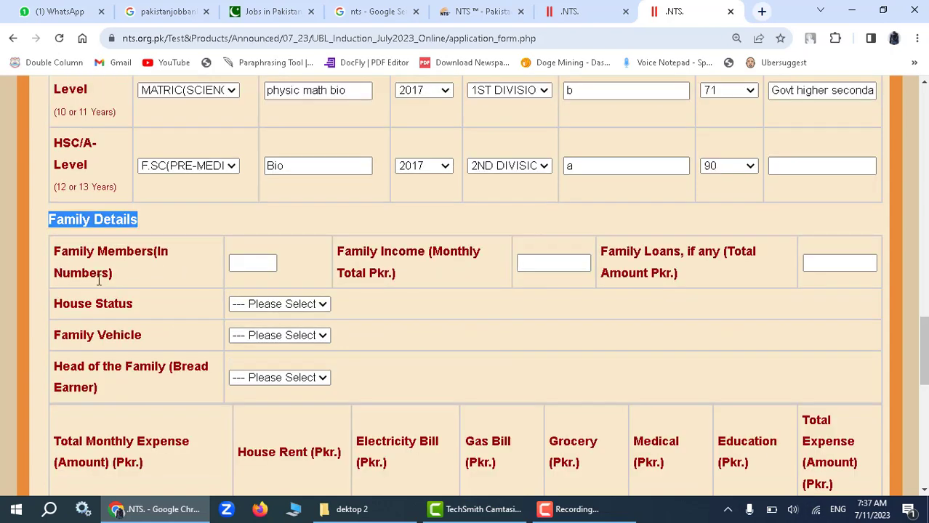
{"action": "left_click", "coordinate": [246, 263]}
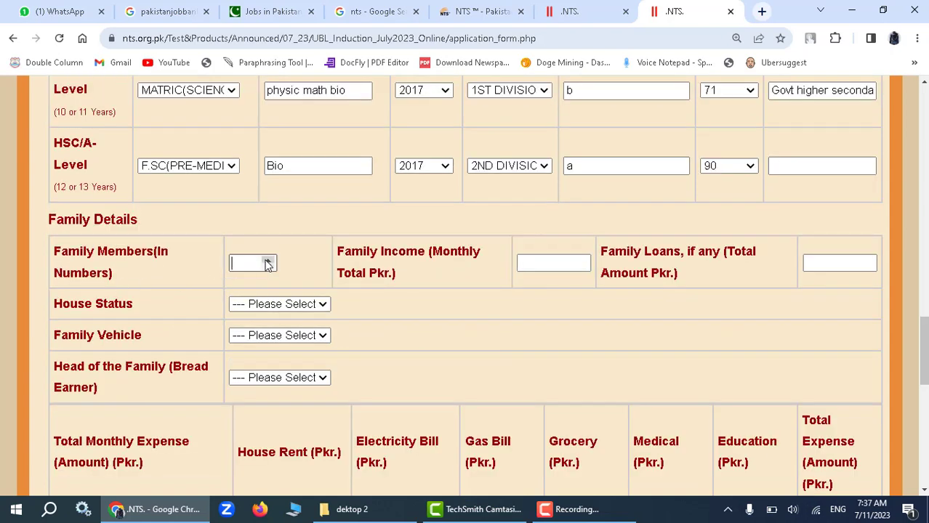
{"action": "type", "text": "1"}
{"action": "left_click", "coordinate": [267, 260]}
{"action": "left_click", "coordinate": [268, 260]}
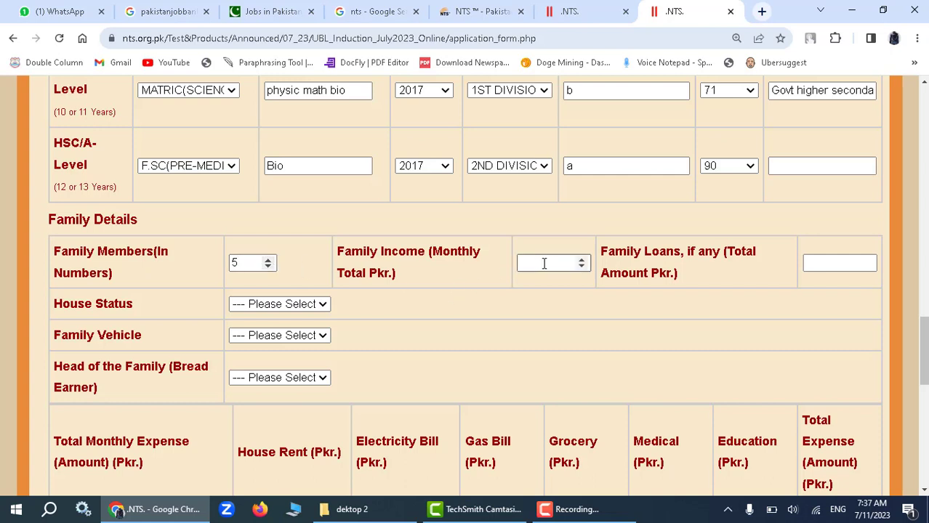
{"action": "left_click", "coordinate": [581, 266]}
{"action": "left_click_drag", "start_coordinate": [557, 263], "coordinate": [477, 263]}
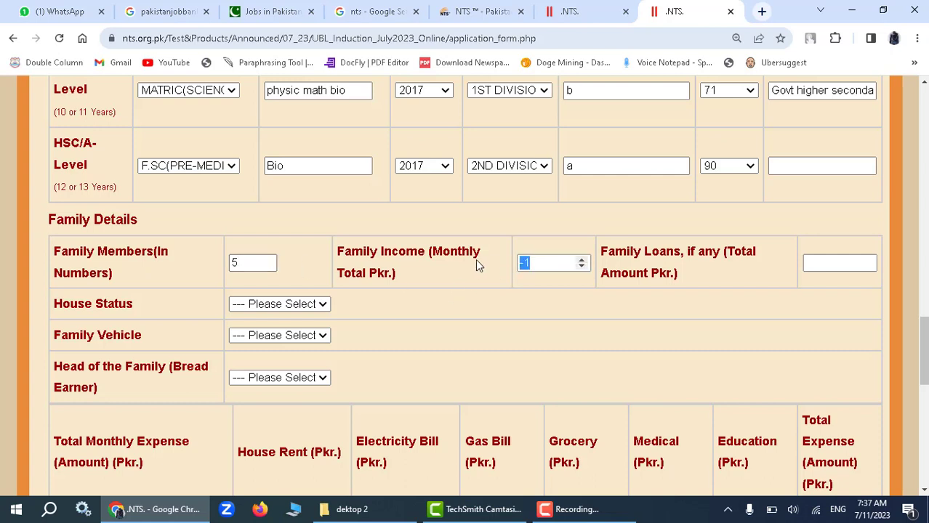
{"action": "type", "text": "50000"}
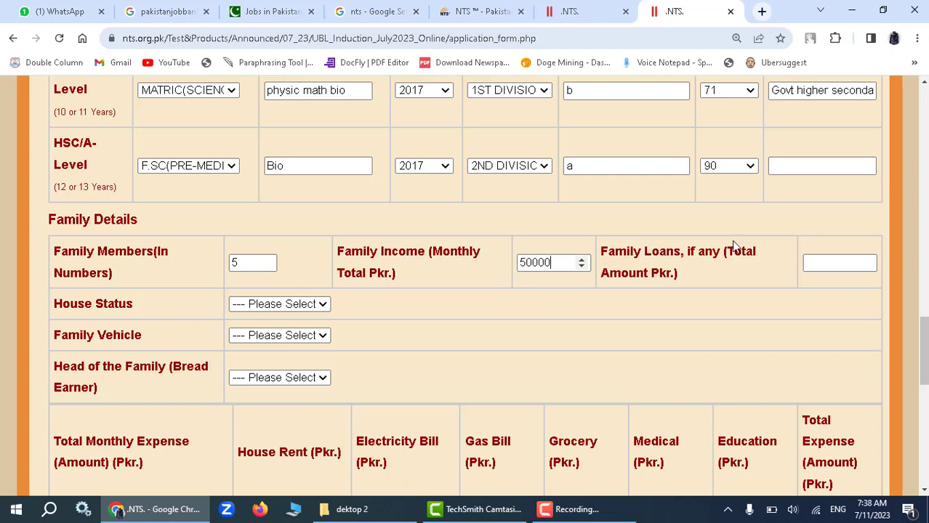
{"action": "left_click", "coordinate": [830, 261]}
Set house status to OWNED and family vehicle to CAR.
{"action": "mouse_move", "coordinate": [439, 514]}
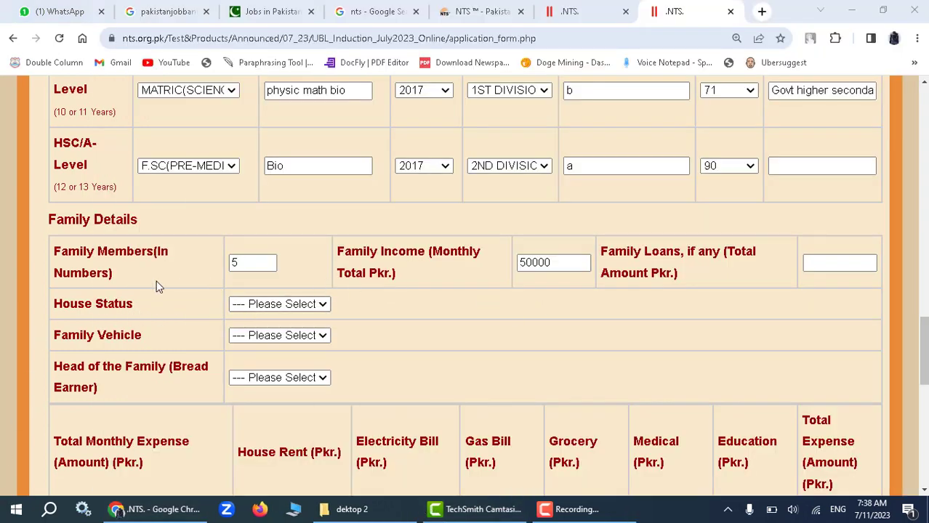
{"action": "left_click", "coordinate": [312, 305]}
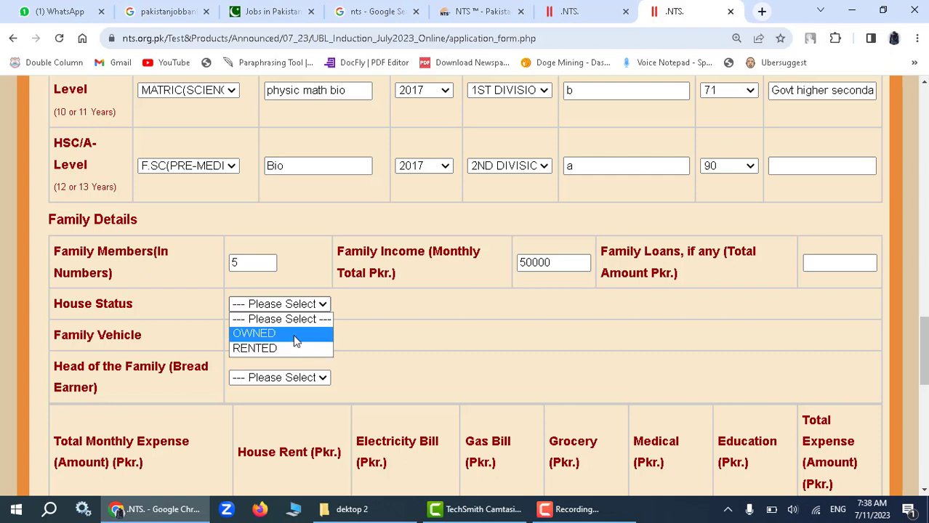
{"action": "left_click", "coordinate": [296, 339]}
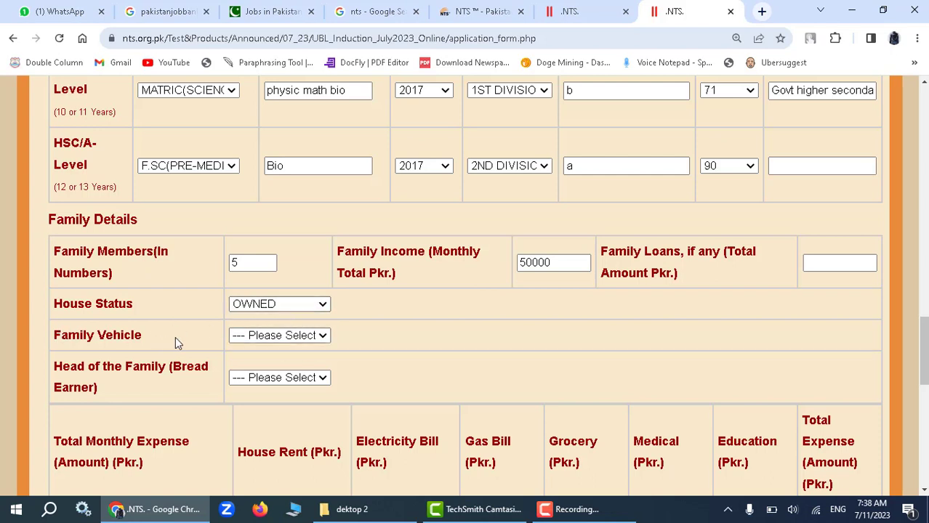
{"action": "left_click", "coordinate": [287, 337]}
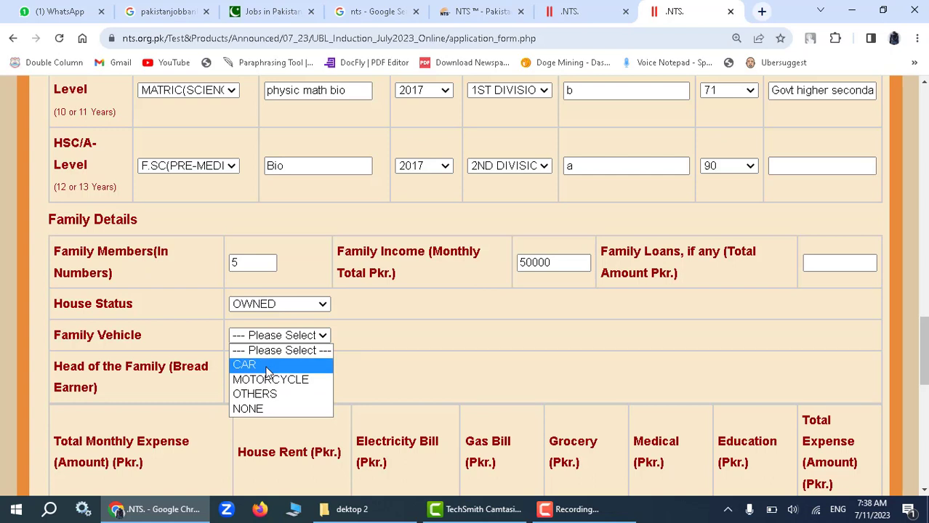
{"action": "left_click", "coordinate": [266, 367]}
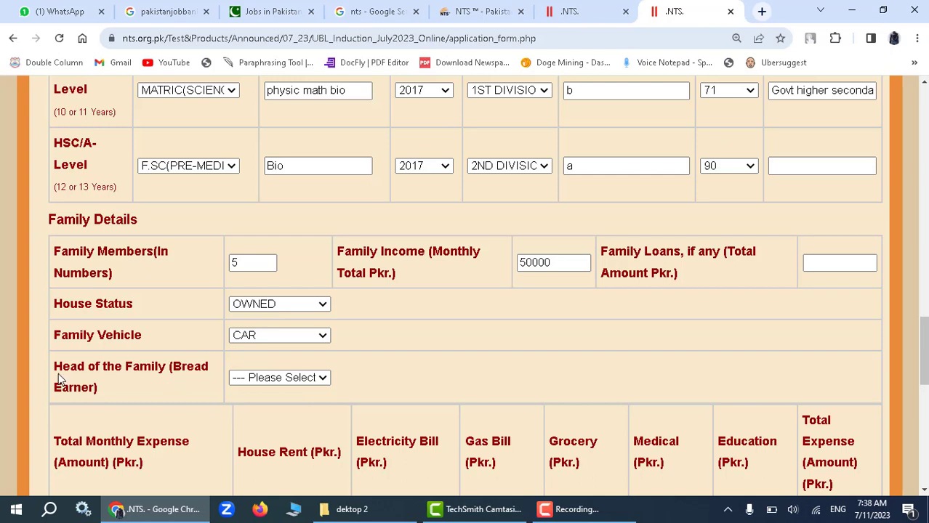
{"action": "scroll", "coordinate": [195, 363], "scroll_direction": "down", "scroll_amount": 1}
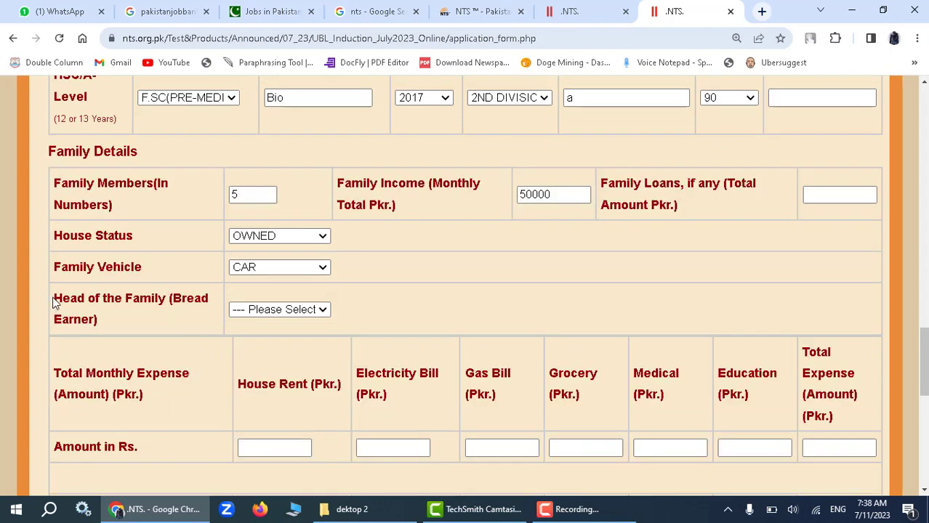
Set Head of the Family (Bread Earner) to BROTHER, replacing an initial MOTHER pick.
{"action": "left_click_drag", "start_coordinate": [53, 304], "coordinate": [282, 318]}
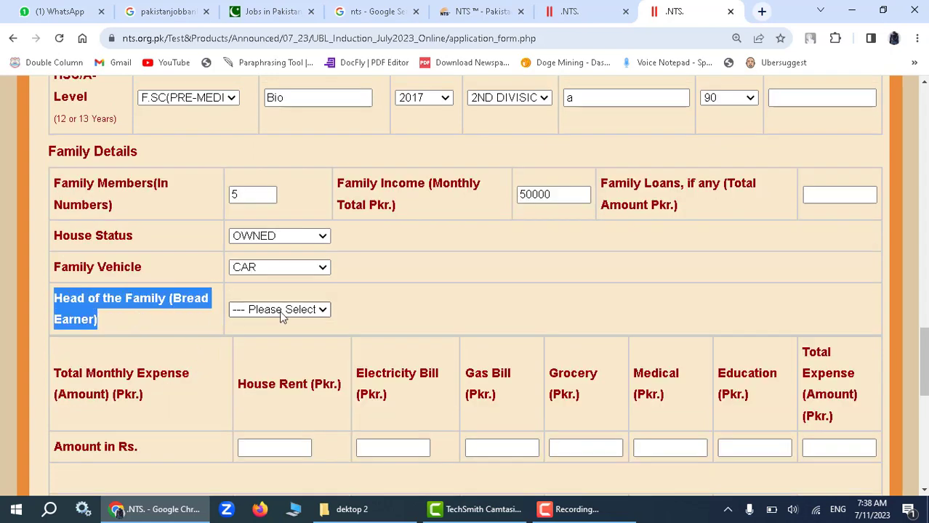
{"action": "left_click", "coordinate": [282, 311]}
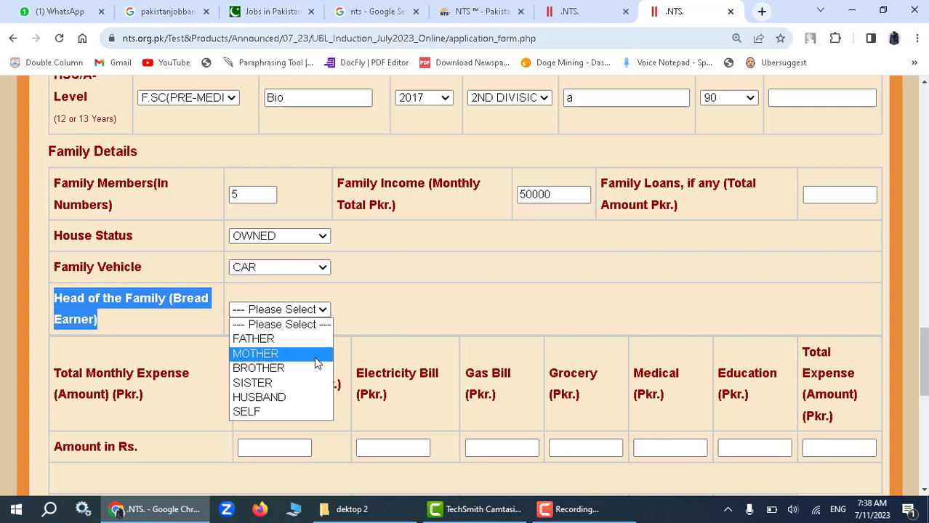
{"action": "left_click", "coordinate": [375, 324]}
{"action": "left_click", "coordinate": [293, 314]}
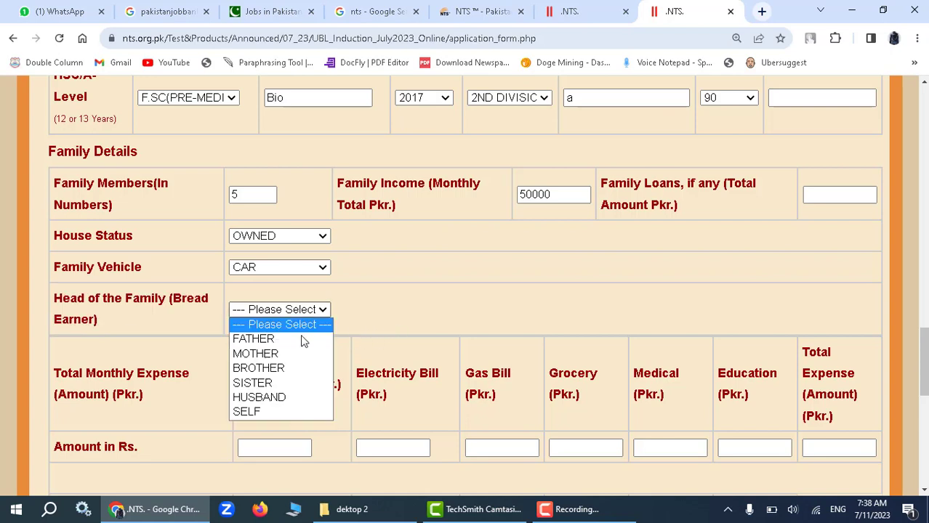
{"action": "left_click", "coordinate": [301, 354]}
{"action": "left_click", "coordinate": [289, 314]}
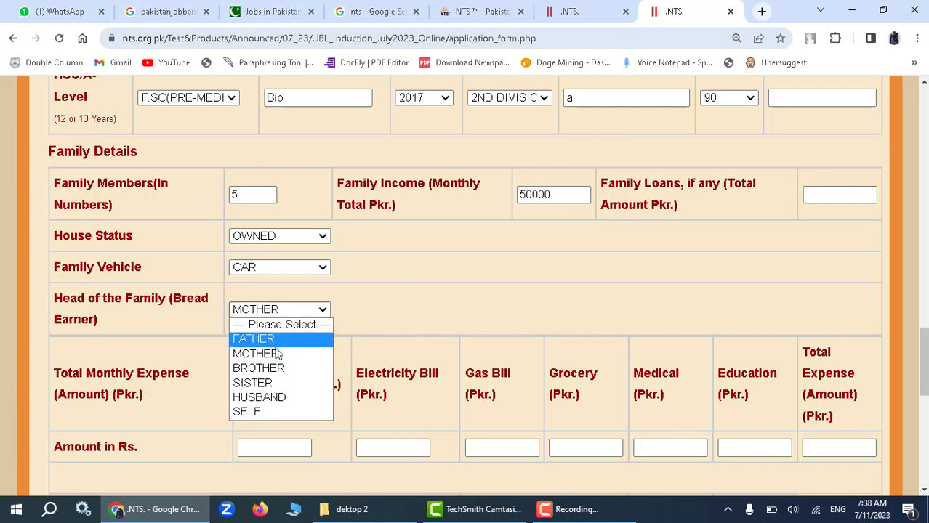
{"action": "left_click", "coordinate": [276, 369]}
{"action": "scroll", "coordinate": [386, 290], "scroll_direction": "down", "scroll_amount": 3}
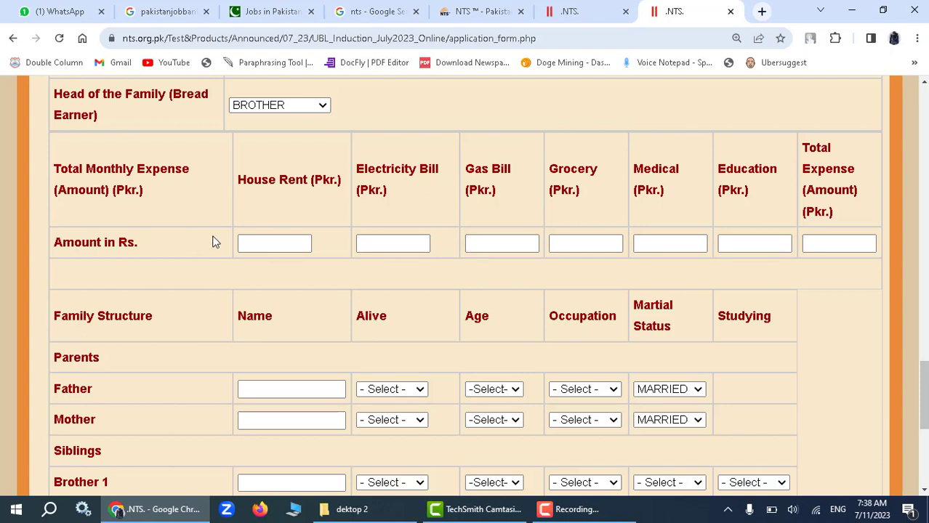
Enter house rent 12000, electricity 6000, gas 3000 and grocery 13000.
{"action": "left_click", "coordinate": [287, 243]}
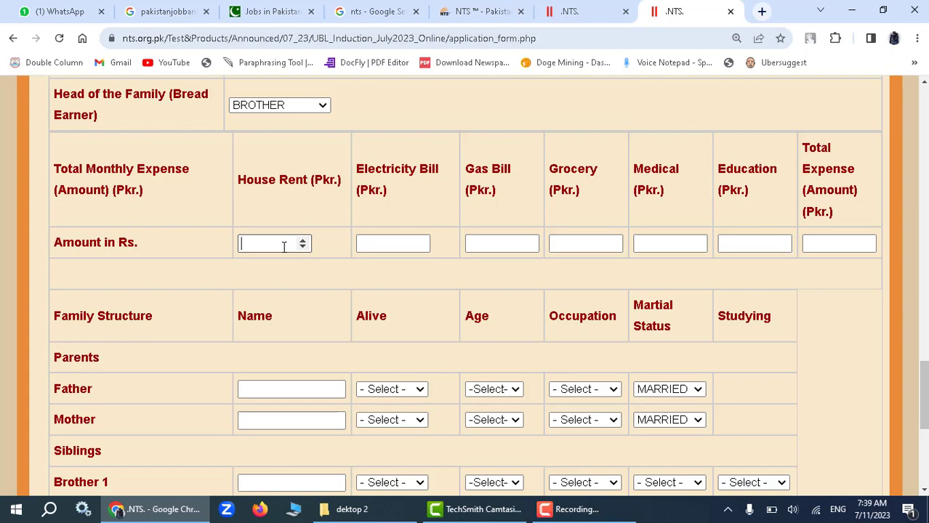
{"action": "type", "text": "12000"}
{"action": "key", "text": "Tab"}
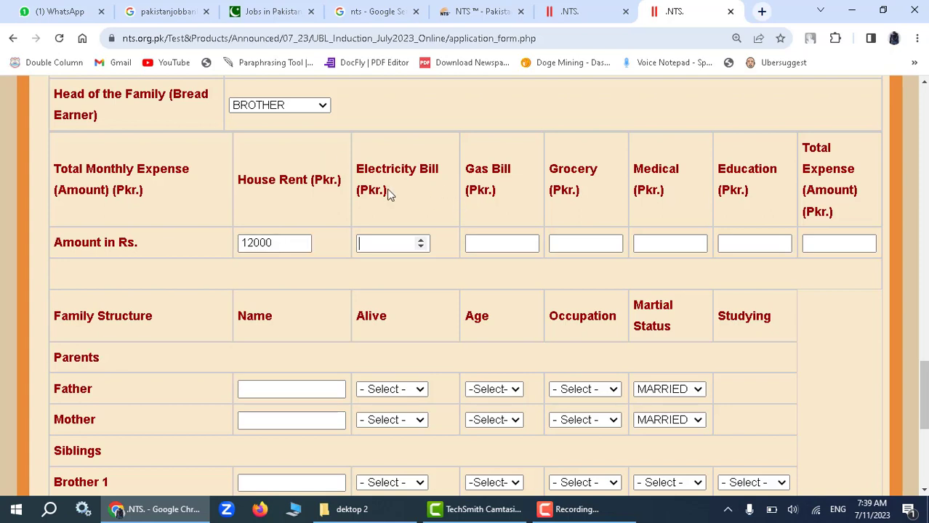
{"action": "type", "text": "6000"}
{"action": "key", "text": "Tab"}
{"action": "type", "text": "3000"}
{"action": "key", "text": "Tab"}
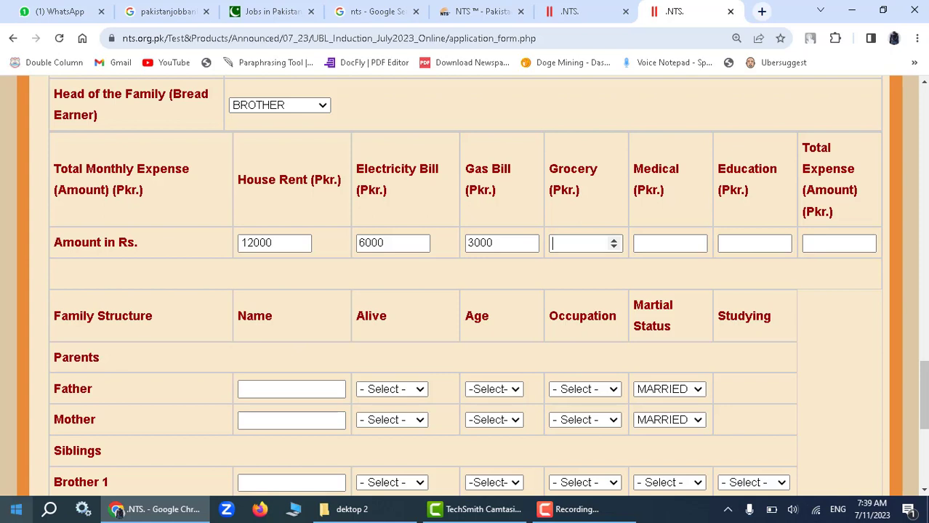
{"action": "type", "text": "13000"}
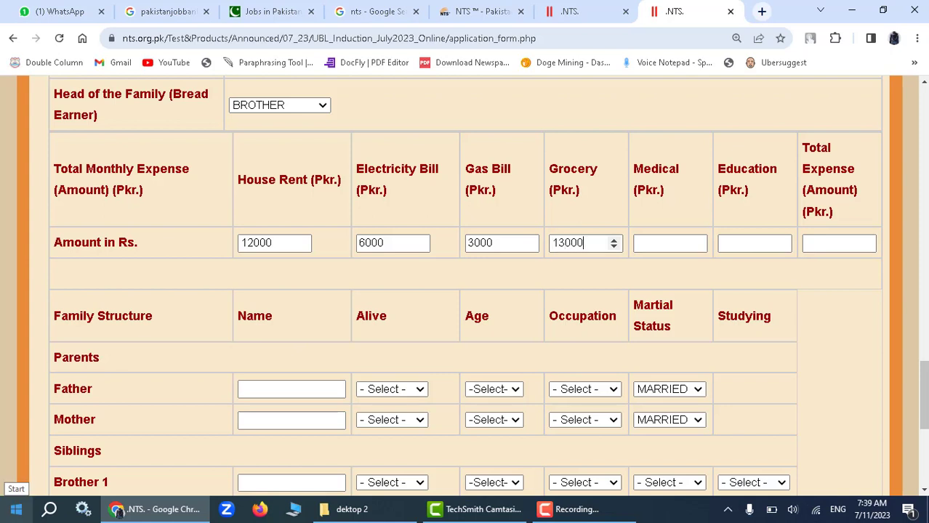
Enter medical 2000, education 6000 and total expenses 80000.
{"action": "key", "text": "Tab"}
{"action": "type", "text": "2000"}
{"action": "key", "text": "Tab"}
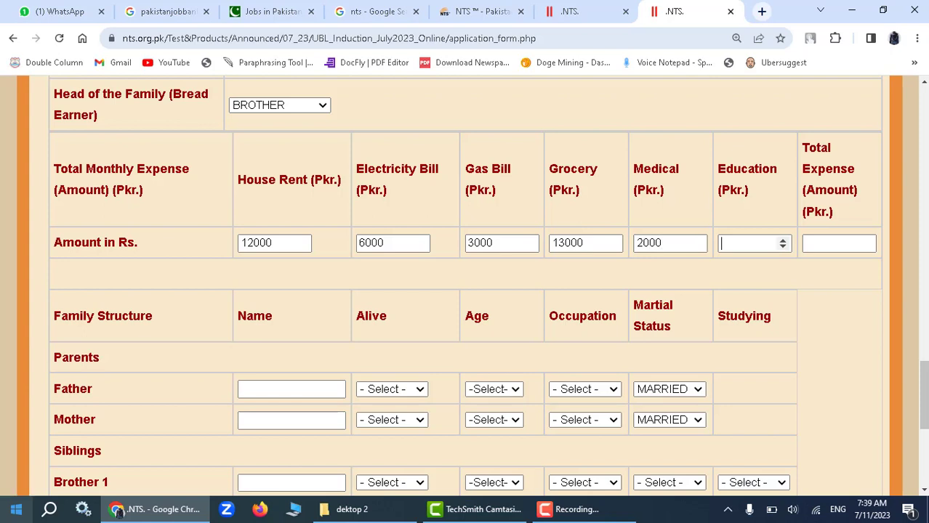
{"action": "type", "text": "6000"}
{"action": "key", "text": "Tab"}
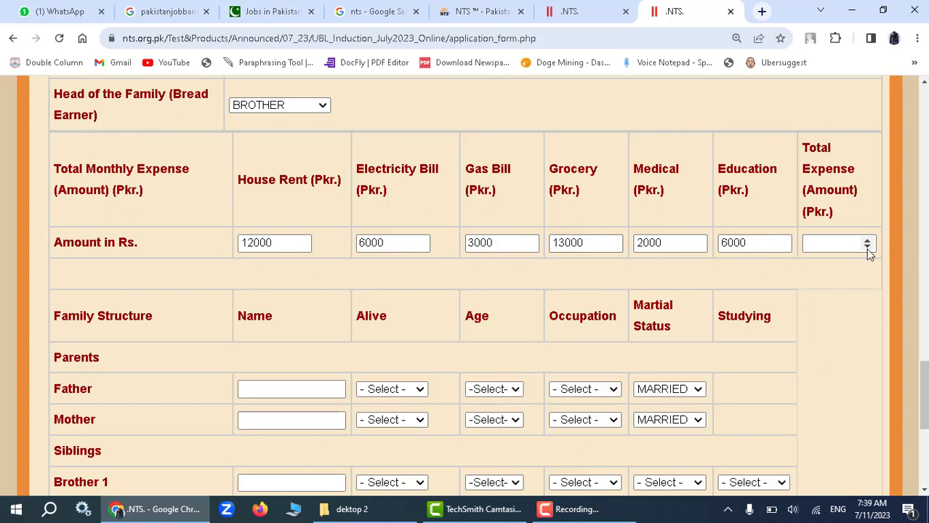
{"action": "type", "text": "80000"}
{"action": "scroll", "coordinate": [207, 298], "scroll_direction": "down", "scroll_amount": 1}
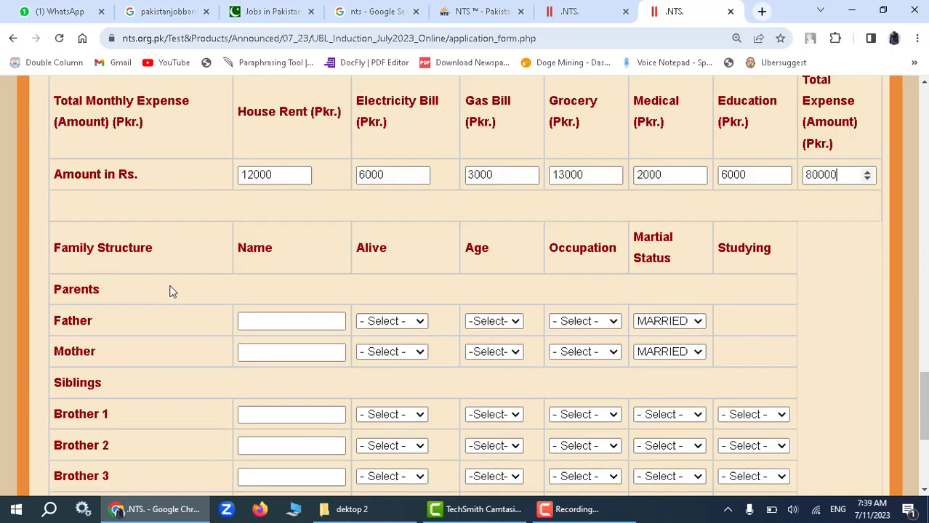
Fill the father's name from saved suggestions and mark him alive (YES).
{"action": "left_click", "coordinate": [307, 321]}
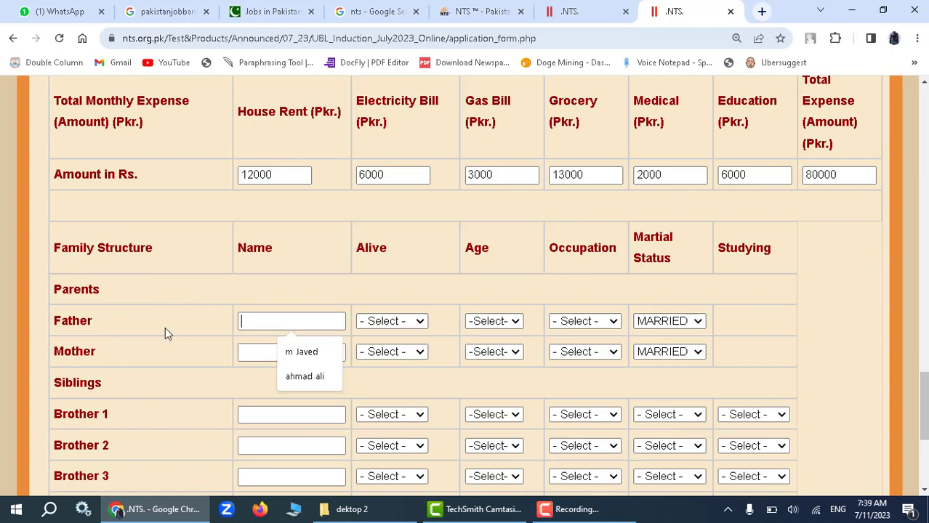
{"action": "left_click", "coordinate": [297, 345]}
{"action": "left_click", "coordinate": [390, 323]}
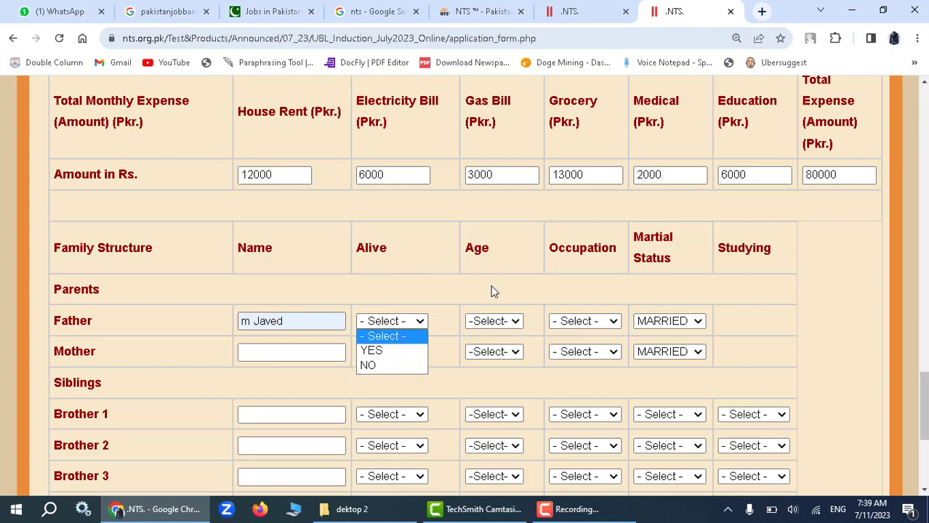
{"action": "left_click", "coordinate": [388, 350]}
Set the father's age to 48 and his occupation to BUSINESS.
{"action": "left_click", "coordinate": [483, 321]}
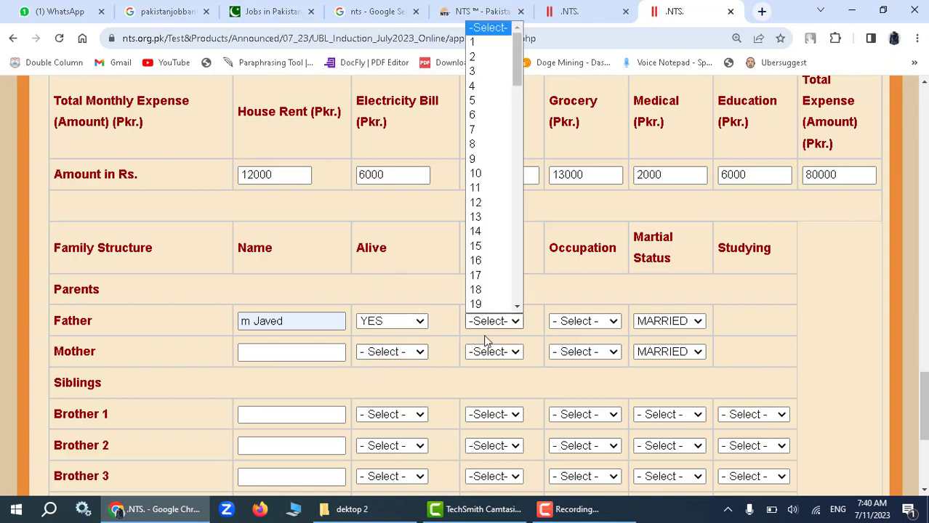
{"action": "scroll", "coordinate": [488, 218], "scroll_direction": "down", "scroll_amount": 15}
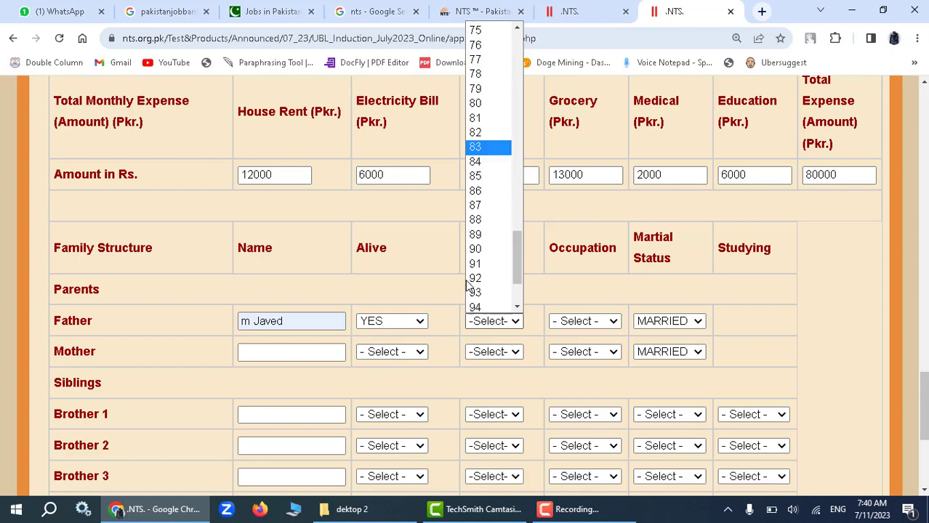
{"action": "scroll", "coordinate": [486, 174], "scroll_direction": "up", "scroll_amount": 13}
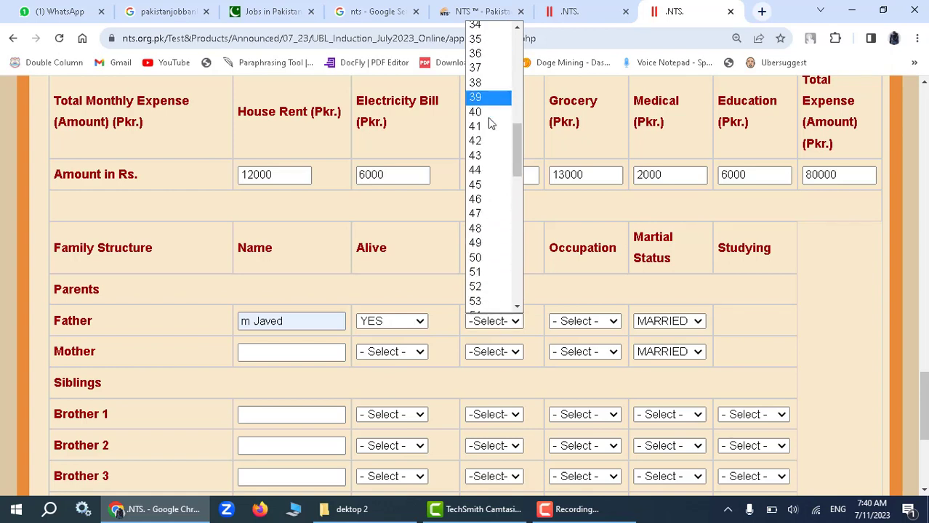
{"action": "scroll", "coordinate": [485, 153], "scroll_direction": "down", "scroll_amount": 6}
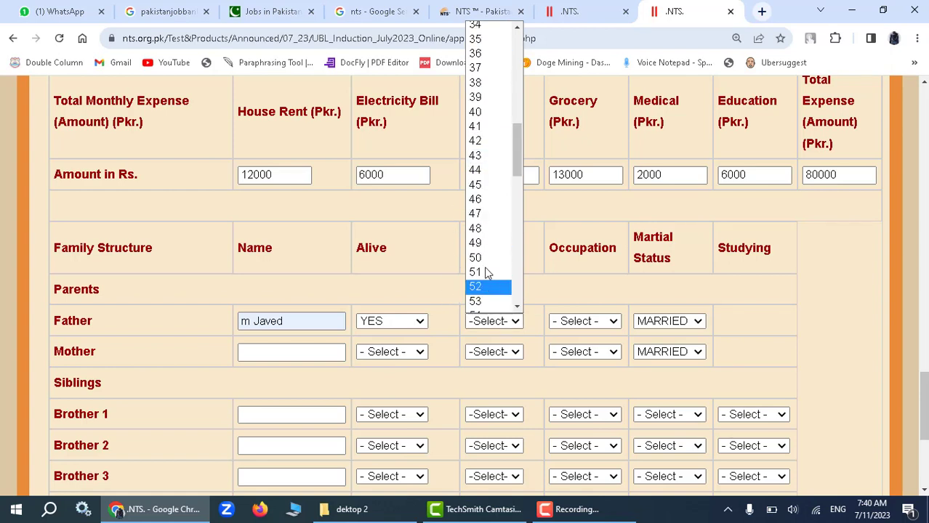
{"action": "left_click", "coordinate": [481, 229]}
{"action": "left_click", "coordinate": [607, 320]}
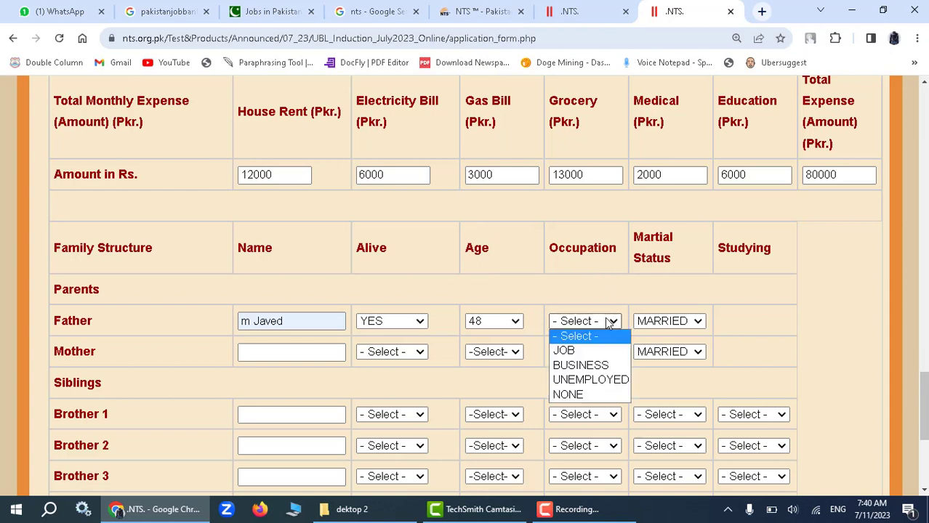
{"action": "left_click", "coordinate": [594, 371]}
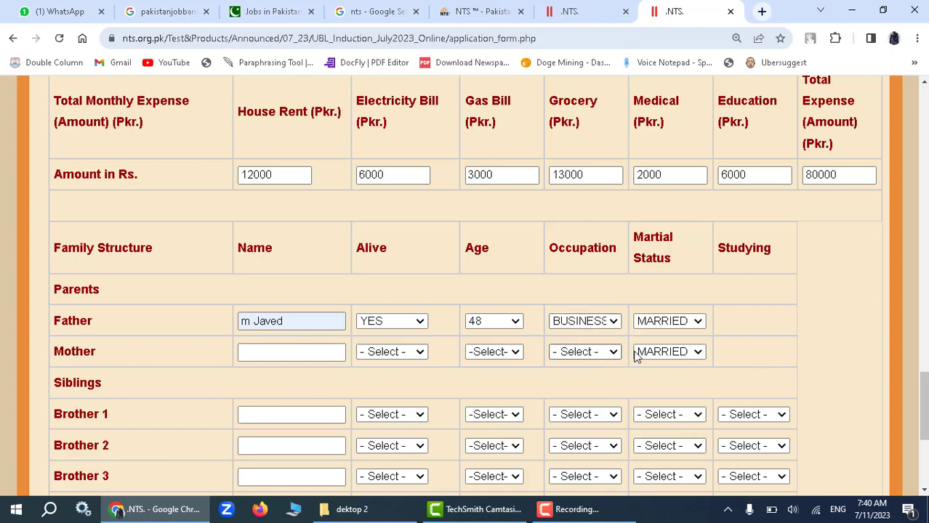
Keep the father's marital status as MARRIED, leaving the first brother's occupation unchanged.
{"action": "left_click", "coordinate": [671, 324]}
{"action": "left_click", "coordinate": [675, 328]}
{"action": "left_click", "coordinate": [678, 328]}
{"action": "left_click", "coordinate": [674, 336]}
{"action": "scroll", "coordinate": [254, 369], "scroll_direction": "down", "scroll_amount": 2}
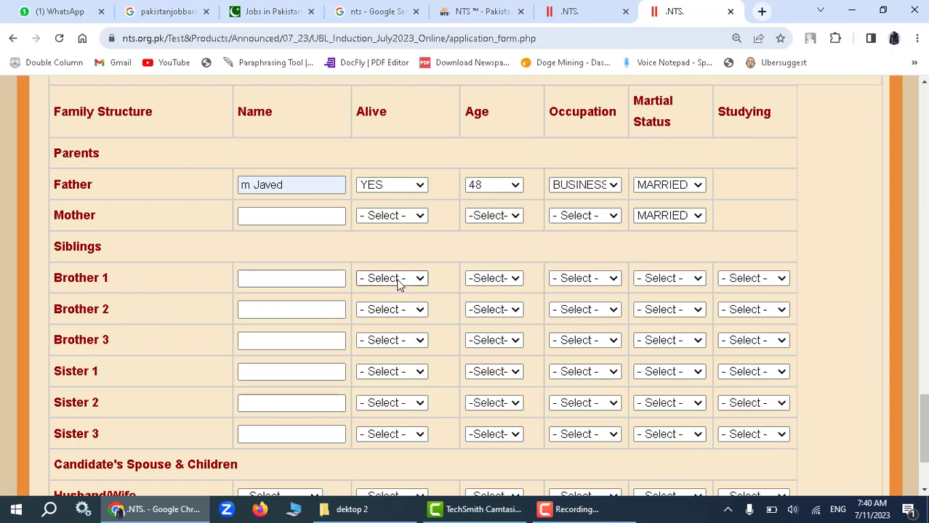
{"action": "left_click", "coordinate": [585, 279]}
{"action": "left_click", "coordinate": [585, 279]}
{"action": "scroll", "coordinate": [176, 301], "scroll_direction": "down", "scroll_amount": 2}
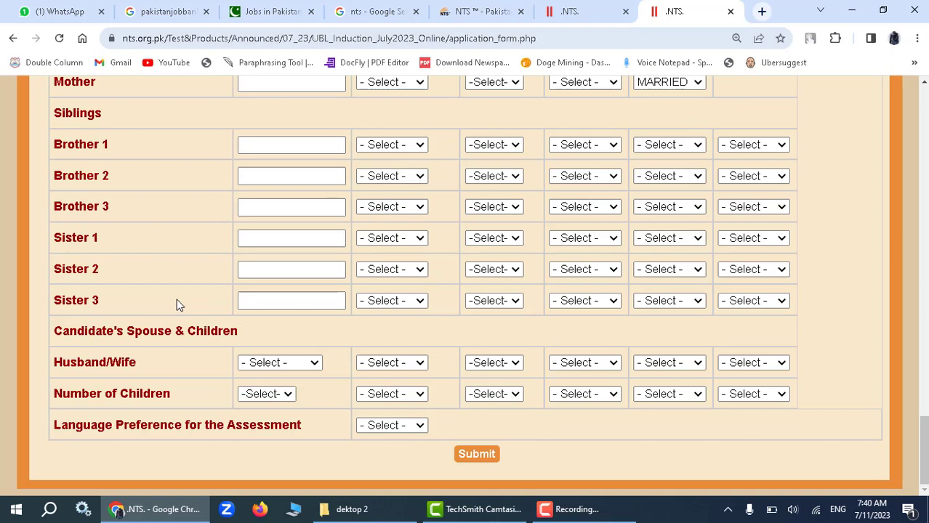
{"action": "left_click_drag", "start_coordinate": [99, 300], "coordinate": [77, 252]}
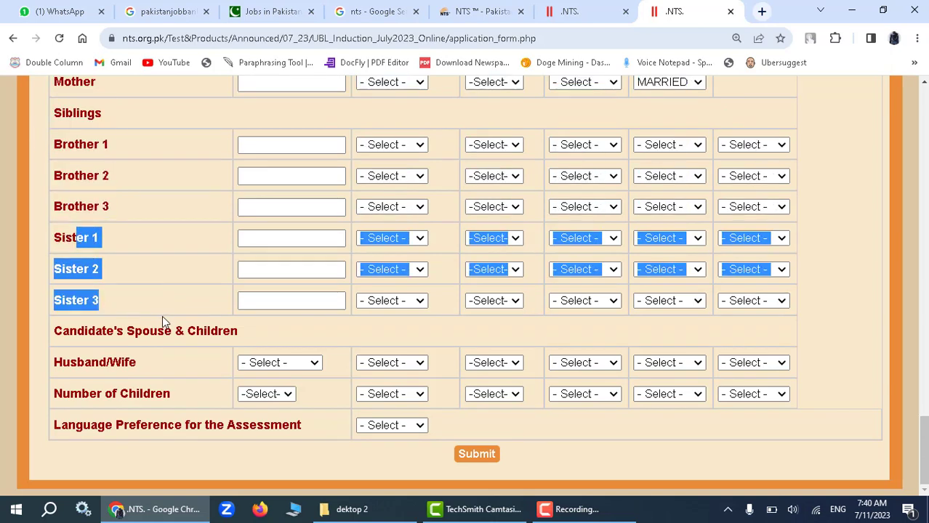
{"action": "scroll", "coordinate": [143, 309], "scroll_direction": "up", "scroll_amount": 8}
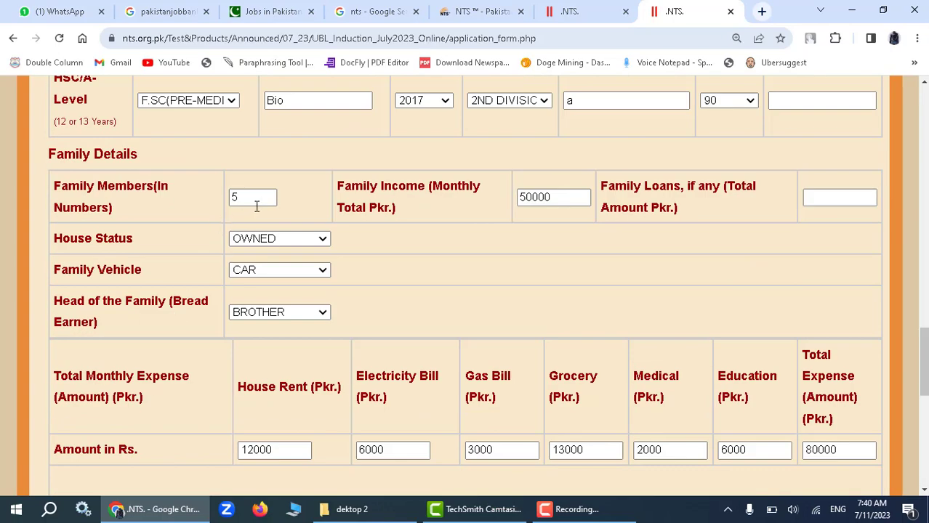
{"action": "scroll", "coordinate": [52, 348], "scroll_direction": "down", "scroll_amount": 8}
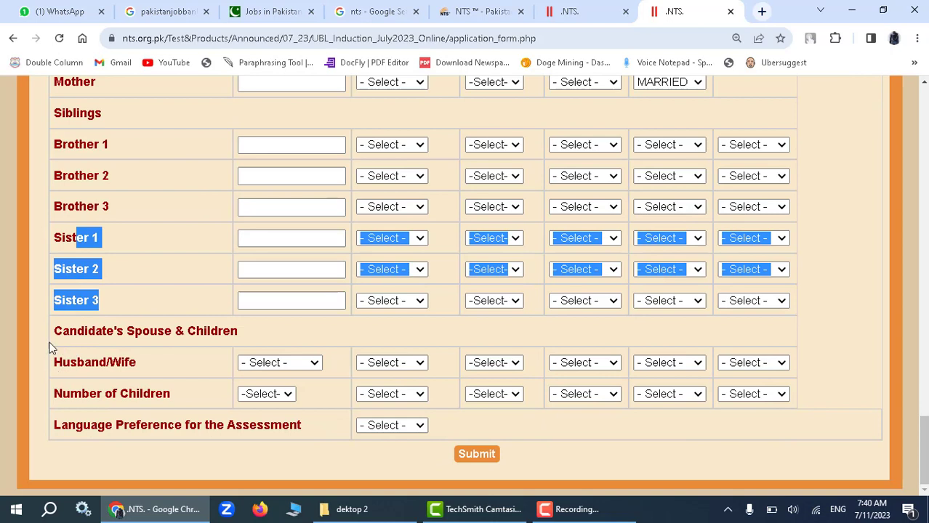
{"action": "left_click", "coordinate": [43, 331]}
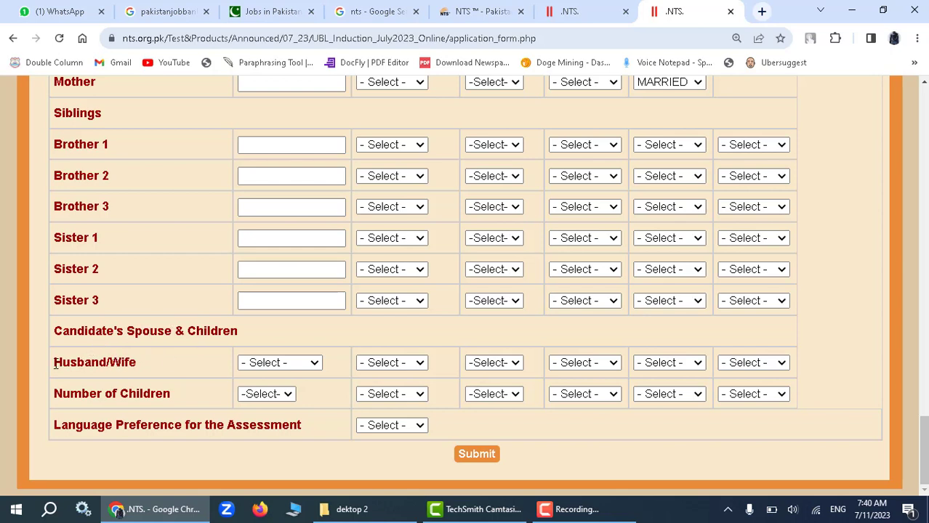
{"action": "left_click_drag", "start_coordinate": [55, 365], "coordinate": [182, 365]}
Select HUSBAND as the spouse type, leaving the spouse's alive and age fields unchanged.
{"action": "left_click", "coordinate": [280, 364]}
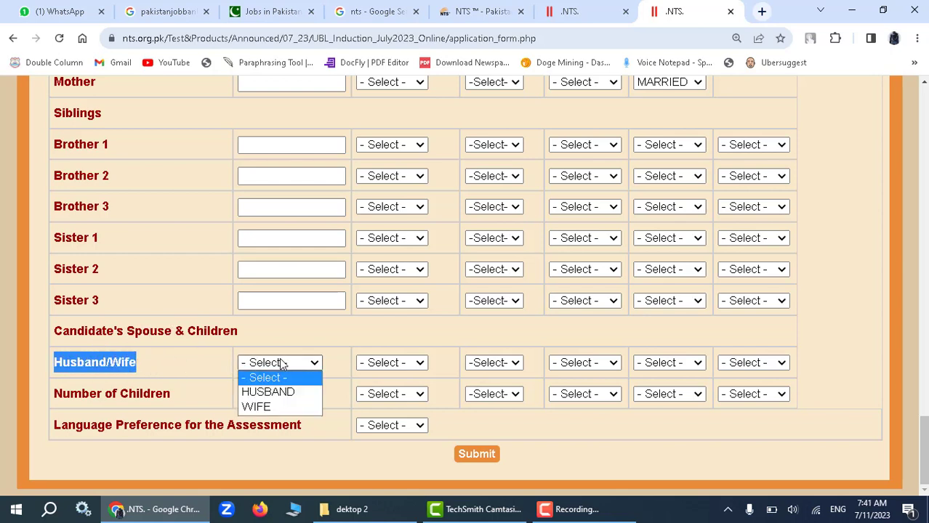
{"action": "left_click", "coordinate": [289, 392]}
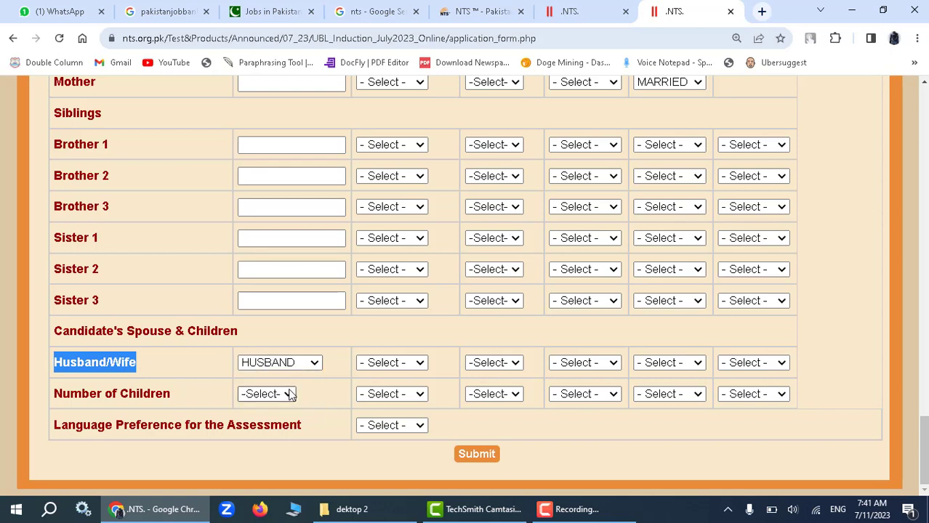
{"action": "left_click", "coordinate": [385, 363]}
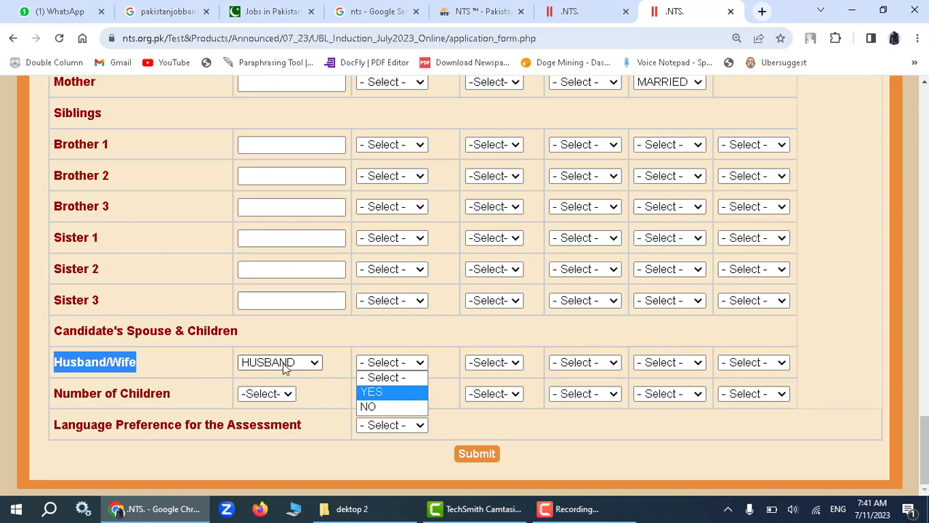
{"action": "left_click", "coordinate": [205, 369]}
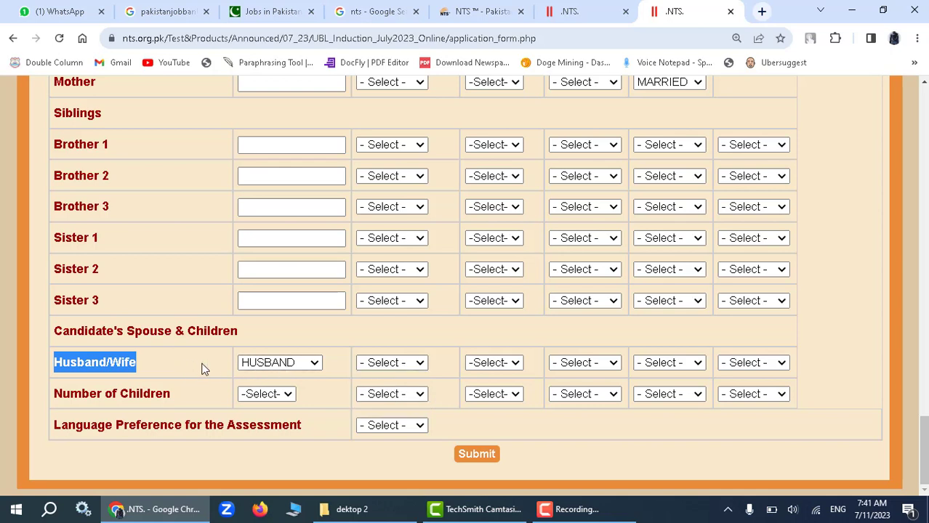
{"action": "left_click", "coordinate": [277, 366]}
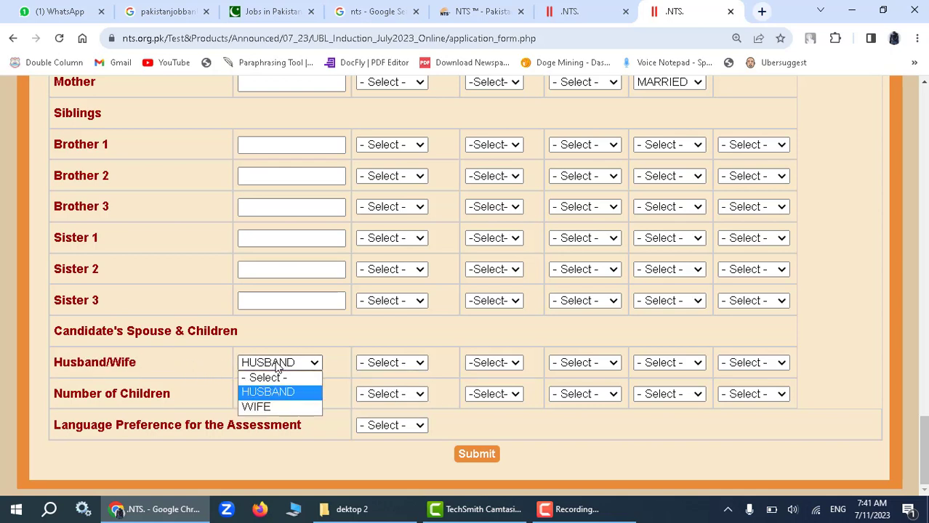
{"action": "left_click", "coordinate": [176, 372]}
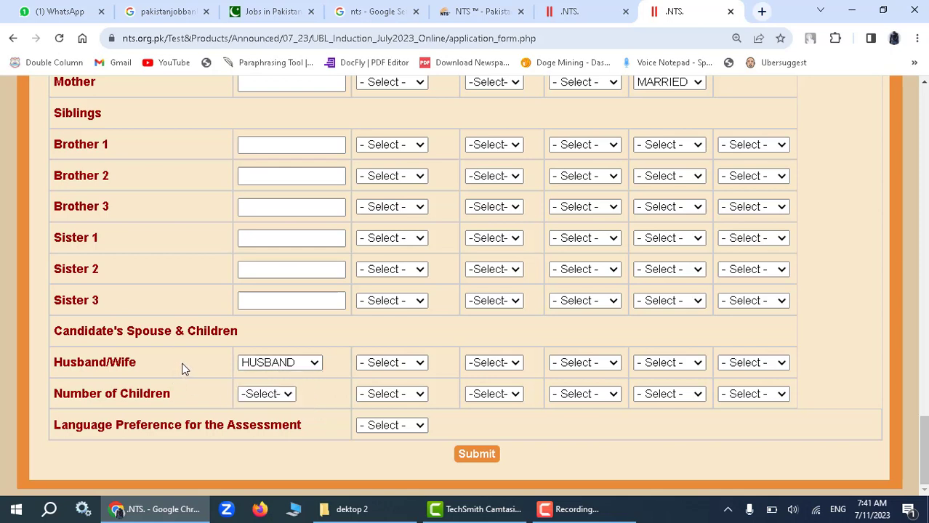
{"action": "left_click", "coordinate": [267, 395]}
{"action": "left_click", "coordinate": [385, 363]}
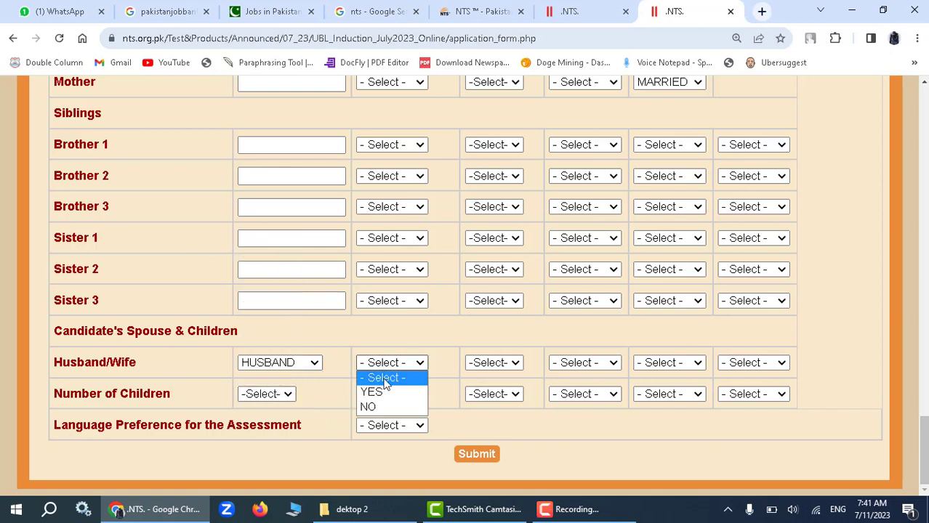
{"action": "left_click", "coordinate": [487, 364]}
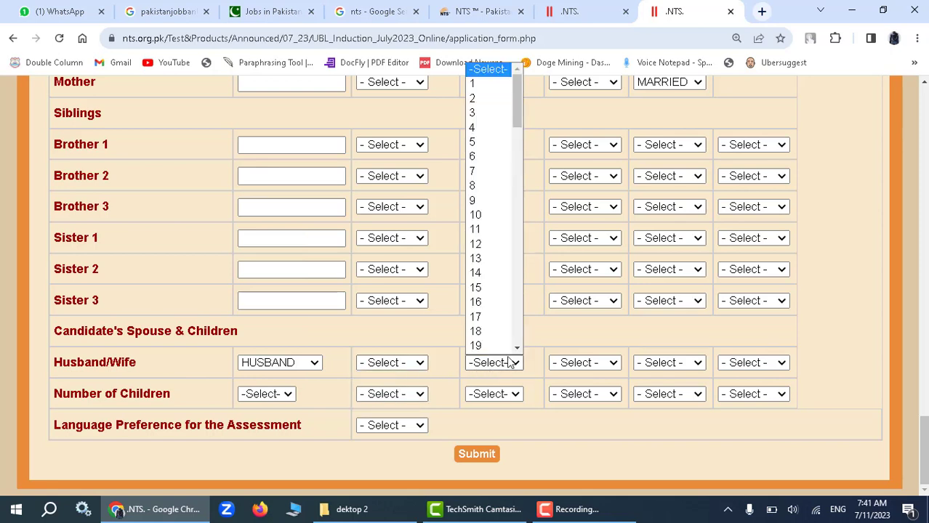
{"action": "left_click", "coordinate": [213, 361]}
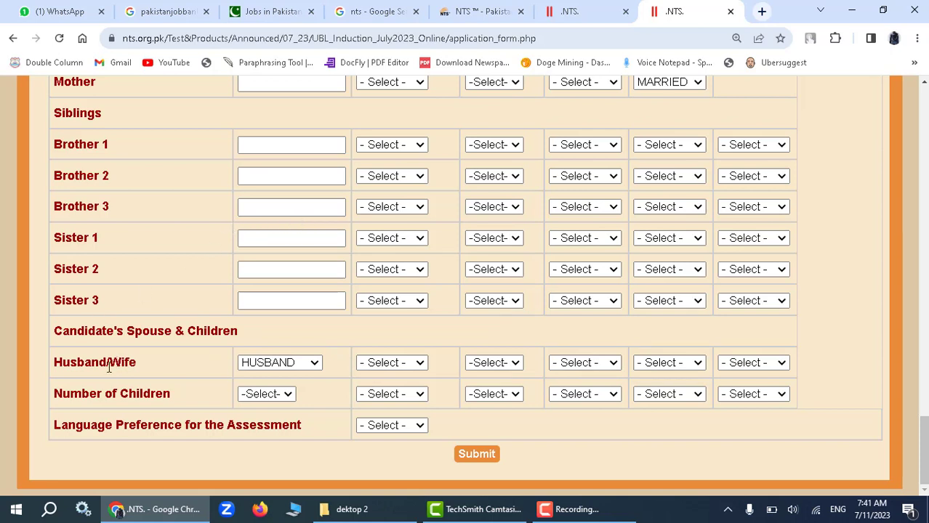
{"action": "left_click_drag", "start_coordinate": [51, 333], "coordinate": [240, 322]}
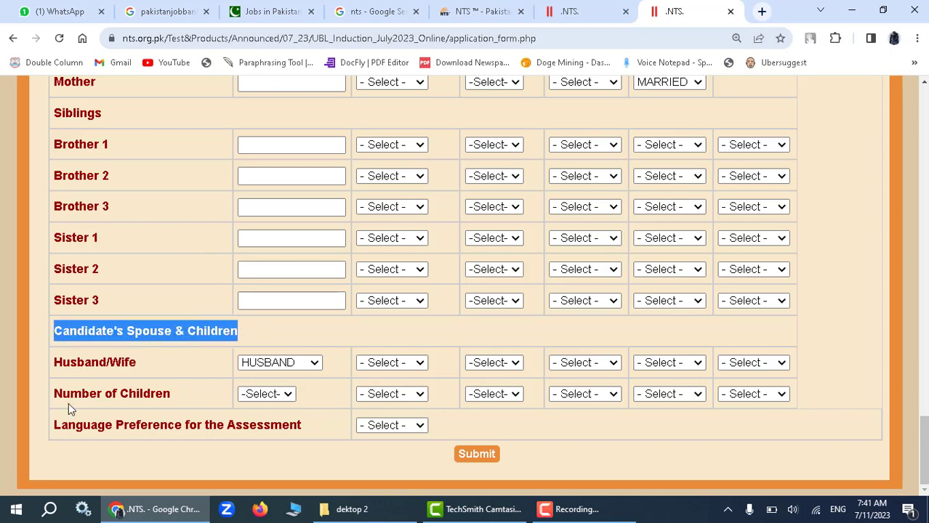
Fill the children row with number 1, alive YES and occupation NONE.
{"action": "left_click", "coordinate": [274, 394]}
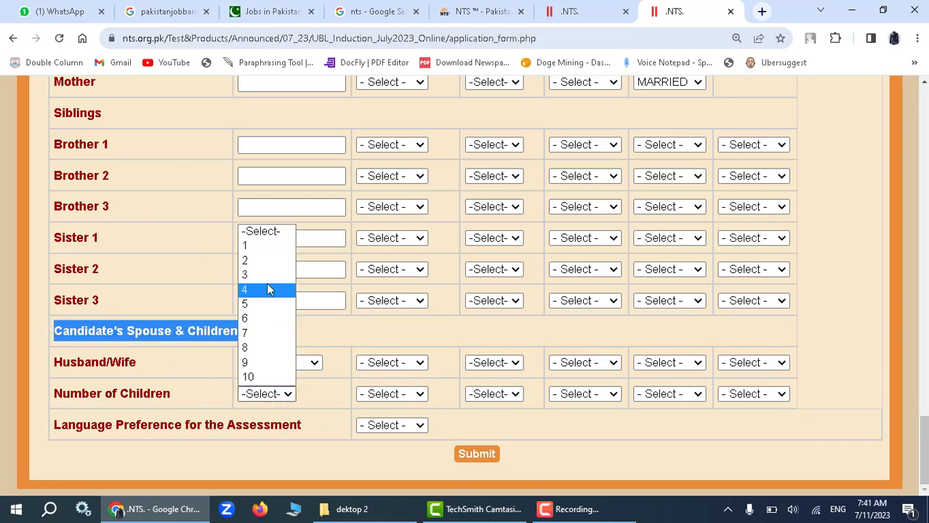
{"action": "left_click", "coordinate": [265, 246]}
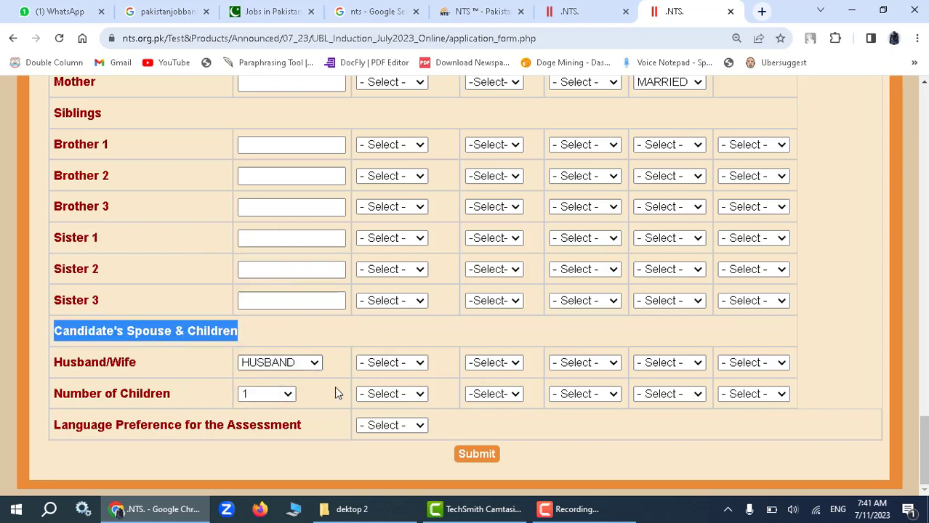
{"action": "left_click", "coordinate": [372, 394]}
{"action": "left_click", "coordinate": [386, 424]}
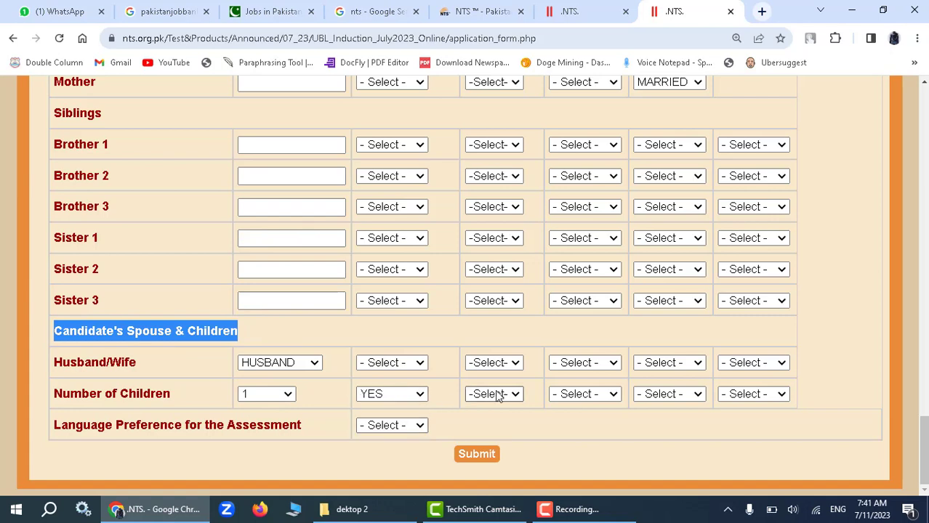
{"action": "scroll", "coordinate": [514, 388], "scroll_direction": "up", "scroll_amount": 3}
{"action": "scroll", "coordinate": [513, 391], "scroll_direction": "down", "scroll_amount": 1}
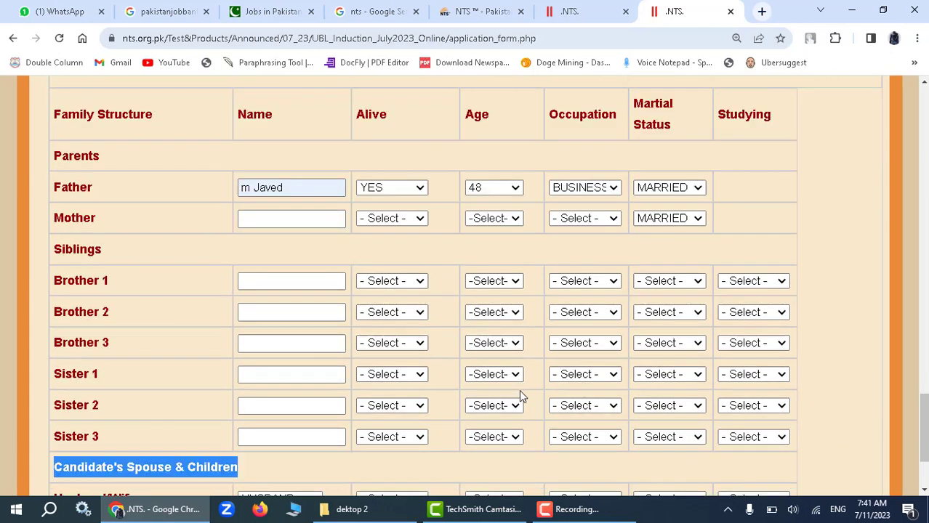
{"action": "scroll", "coordinate": [518, 391], "scroll_direction": "down", "scroll_amount": 2}
{"action": "left_click", "coordinate": [592, 392]}
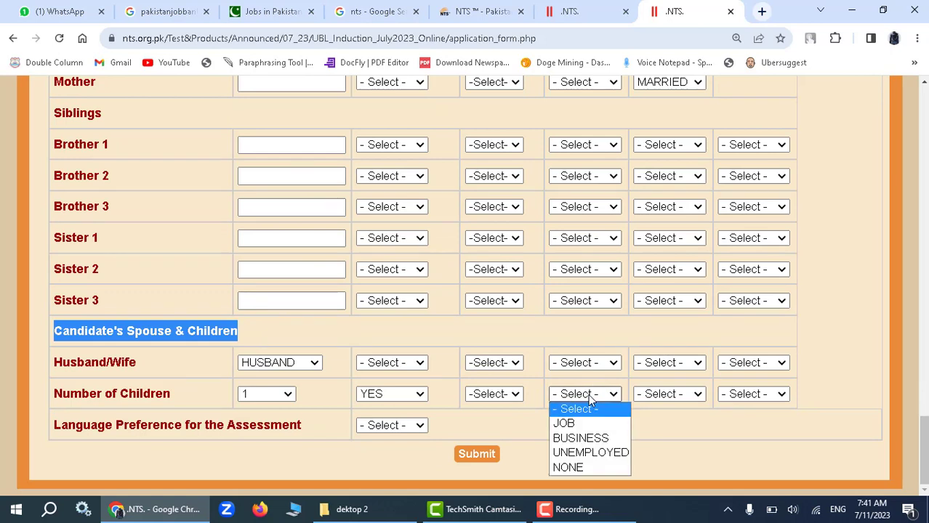
{"action": "left_click", "coordinate": [589, 469]}
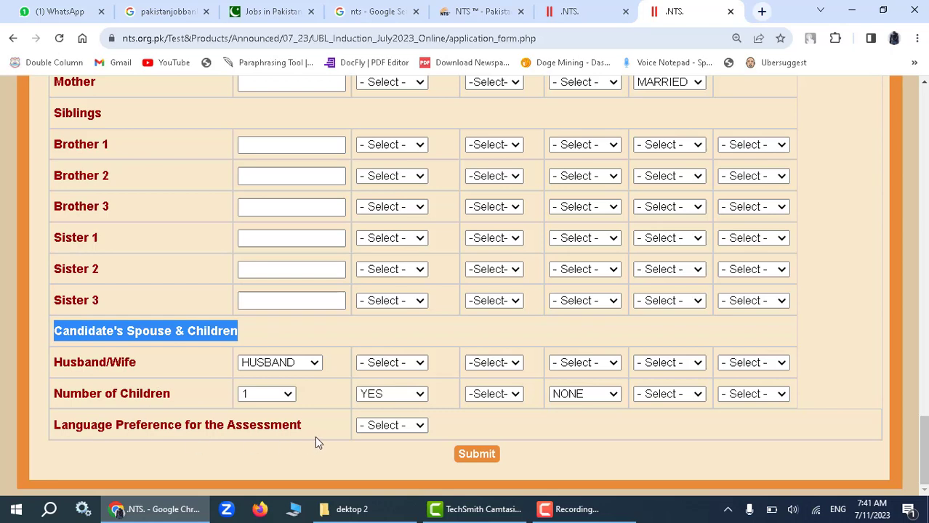
Choose ENGLISH as the assessment language, then submit and dismiss the 'Please select your photograph' alert.
{"action": "left_click", "coordinate": [393, 428]}
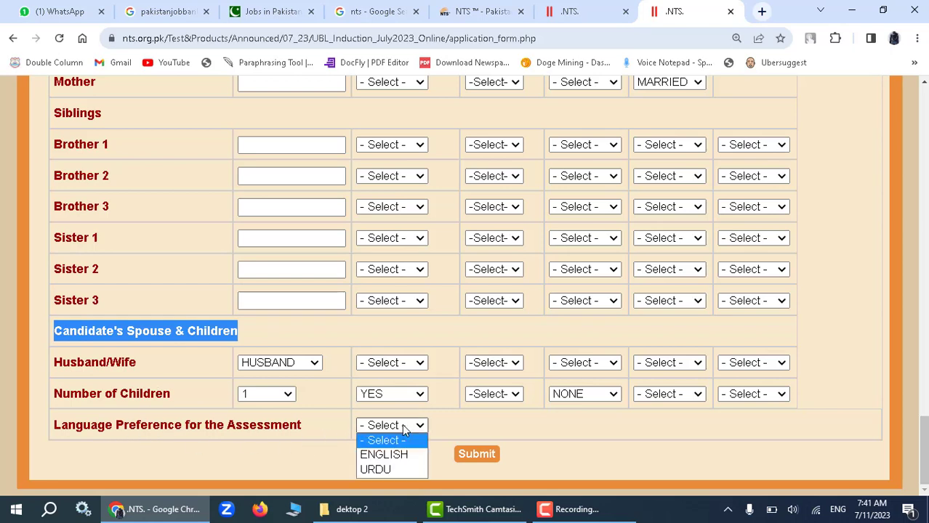
{"action": "left_click", "coordinate": [366, 456]}
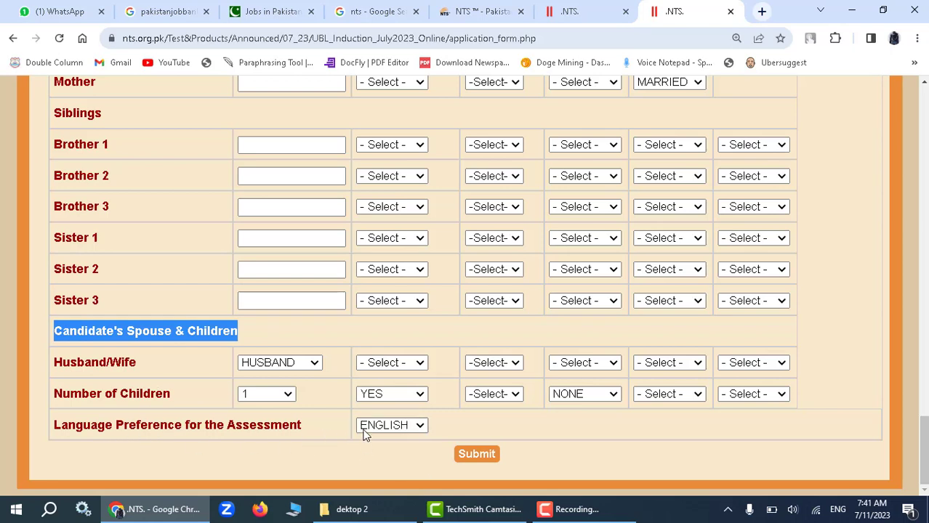
{"action": "left_click", "coordinate": [474, 455]}
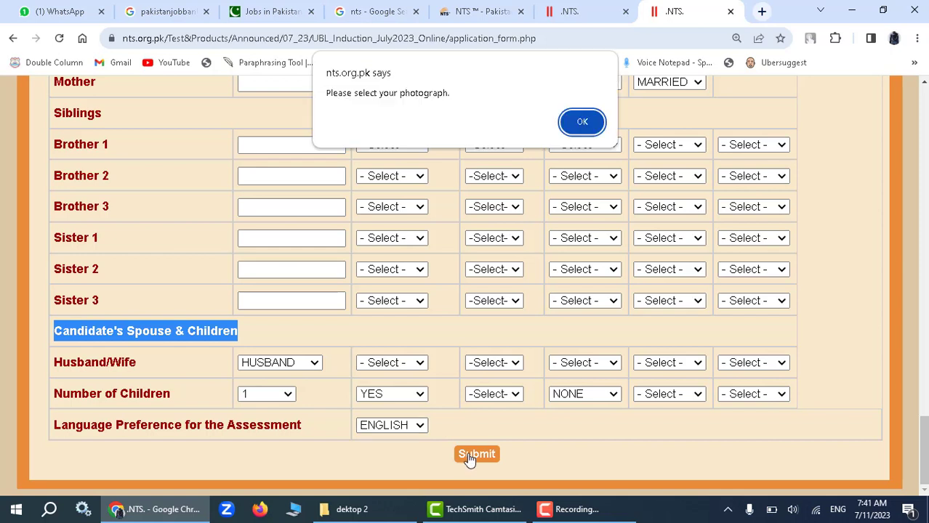
{"action": "left_click", "coordinate": [582, 122]}
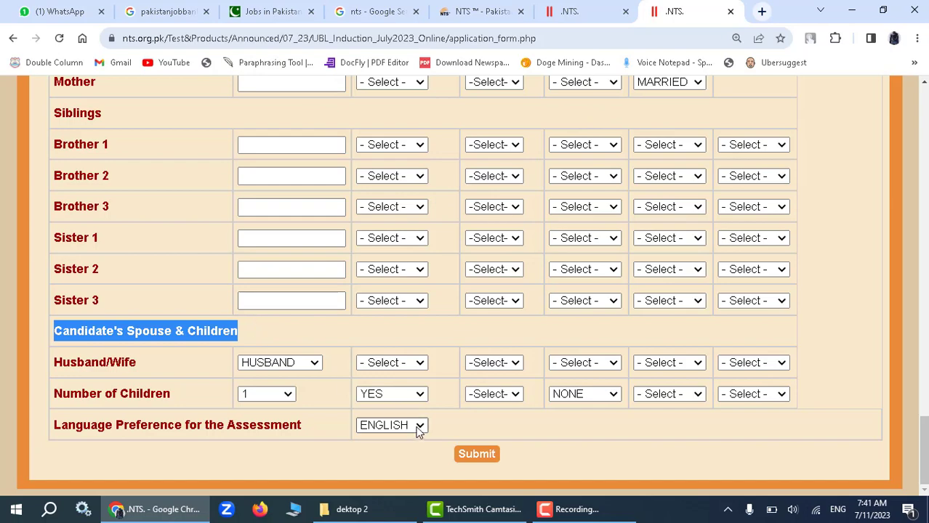
Scroll back up to the form's Test Information section.
{"action": "scroll", "coordinate": [436, 413], "scroll_direction": "up", "scroll_amount": 1}
{"action": "scroll", "coordinate": [436, 412], "scroll_direction": "down", "scroll_amount": 1}
{"action": "scroll", "coordinate": [436, 413], "scroll_direction": "up", "scroll_amount": 15}
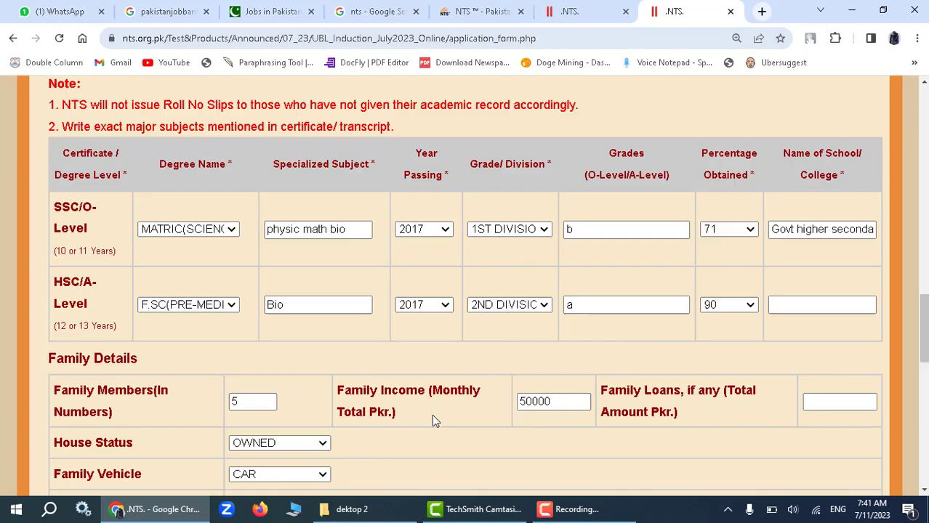
{"action": "scroll", "coordinate": [432, 414], "scroll_direction": "up", "scroll_amount": 1}
{"action": "scroll", "coordinate": [431, 414], "scroll_direction": "up", "scroll_amount": 5}
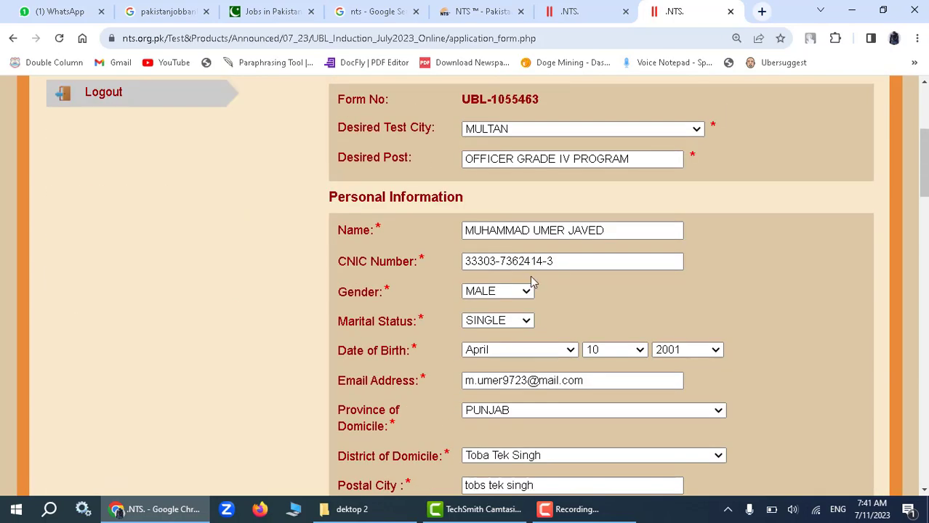
{"action": "scroll", "coordinate": [498, 293], "scroll_direction": "up", "scroll_amount": 4}
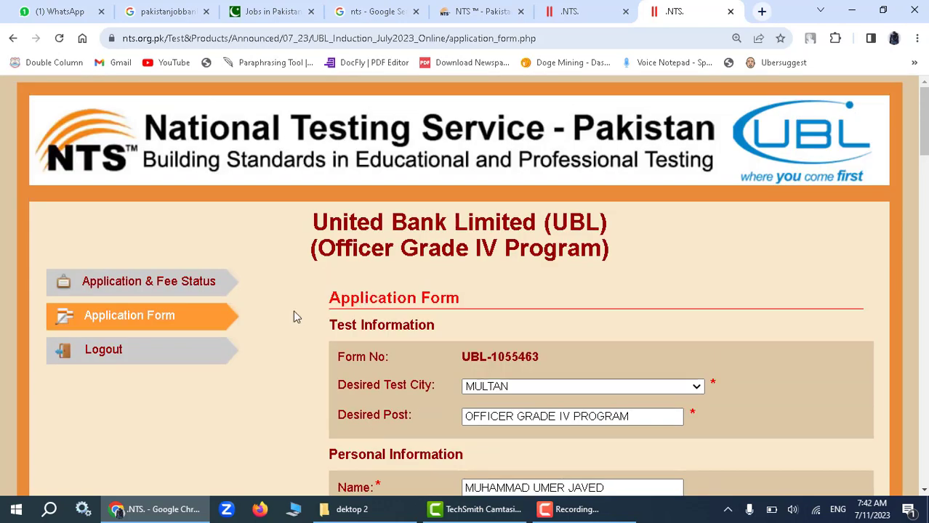
Check Application & Fee Status, which reports 'Application Form Not Submitted'.
{"action": "left_click", "coordinate": [118, 283]}
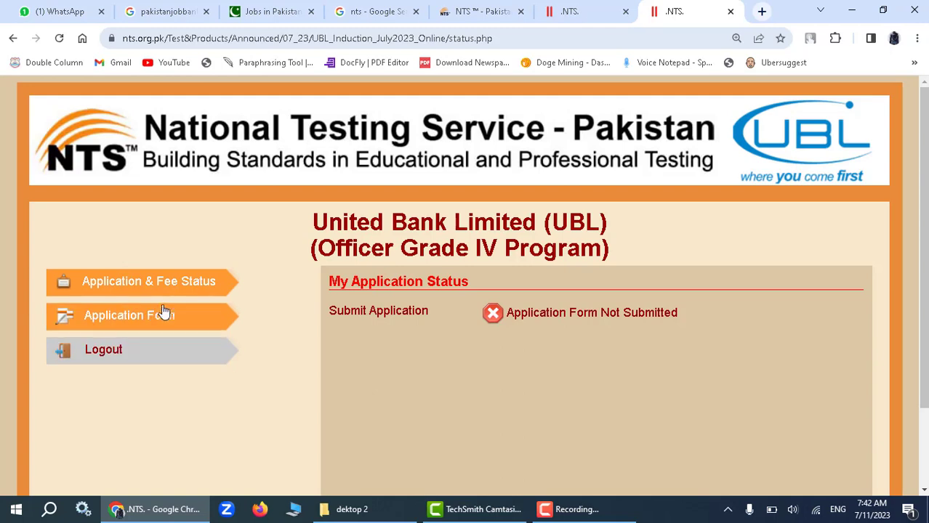
{"action": "scroll", "coordinate": [304, 293], "scroll_direction": "down", "scroll_amount": 2}
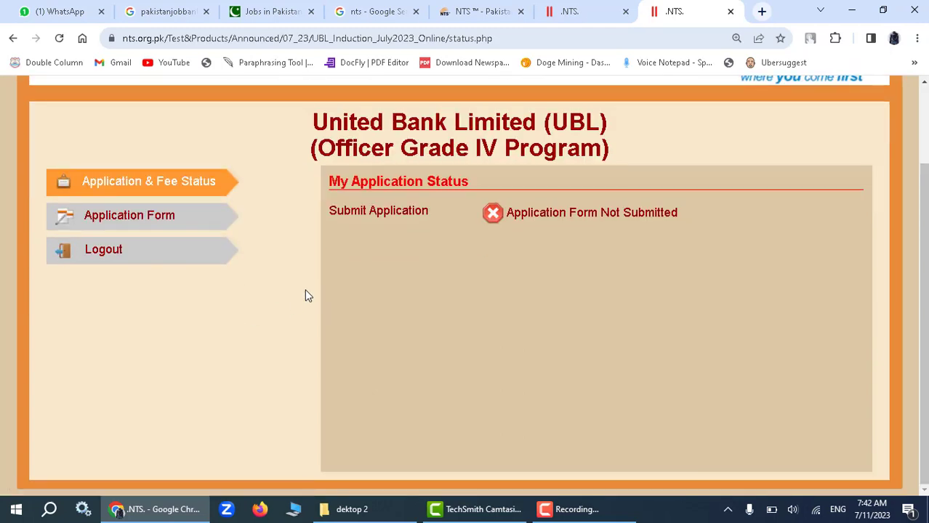
{"action": "scroll", "coordinate": [305, 293], "scroll_direction": "up", "scroll_amount": 2}
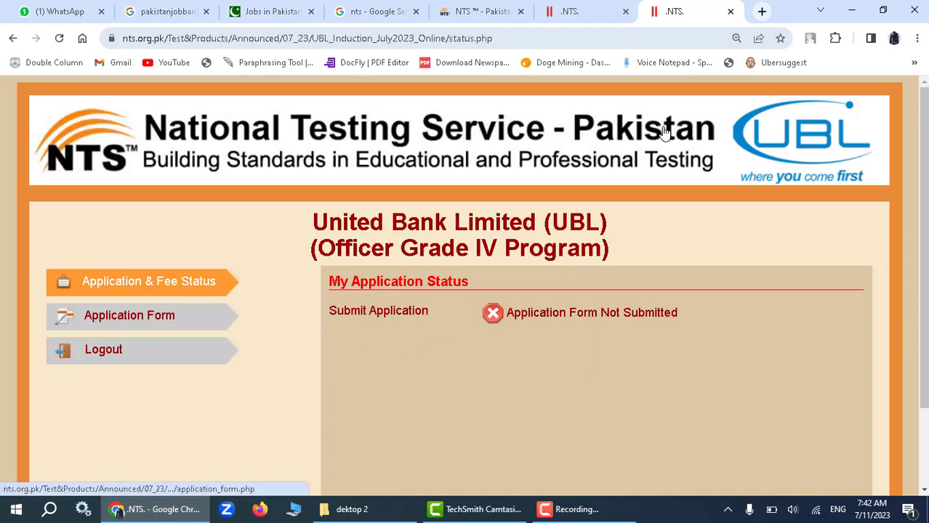
{"action": "left_click", "coordinate": [586, 8]}
Reopen the UBL Online Application Form in a new tab and focus the login password field.
{"action": "scroll", "coordinate": [595, 286], "scroll_direction": "down", "scroll_amount": 2}
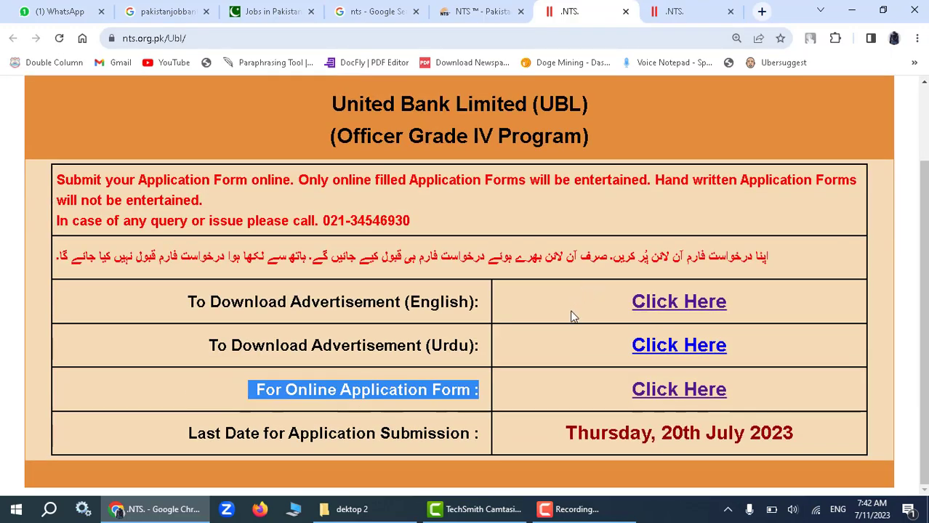
{"action": "left_click", "coordinate": [667, 389]}
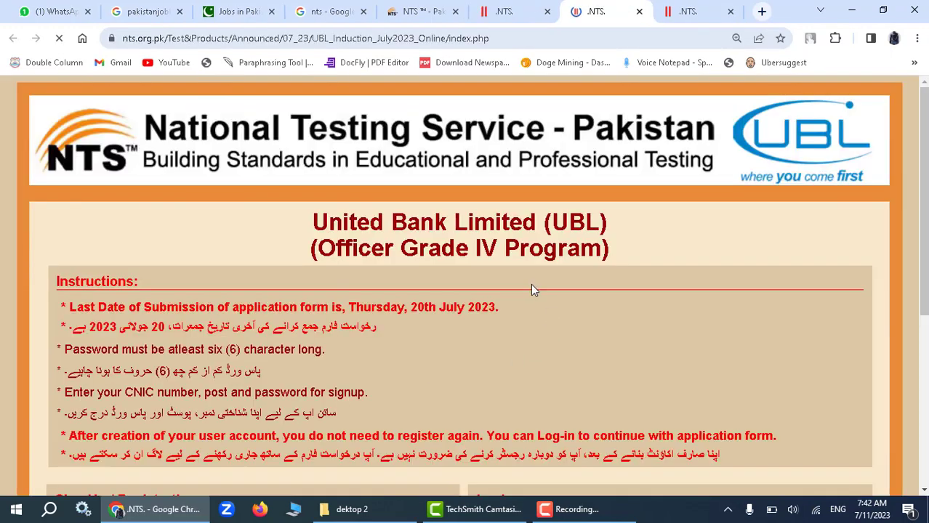
{"action": "scroll", "coordinate": [523, 291], "scroll_direction": "down", "scroll_amount": 5}
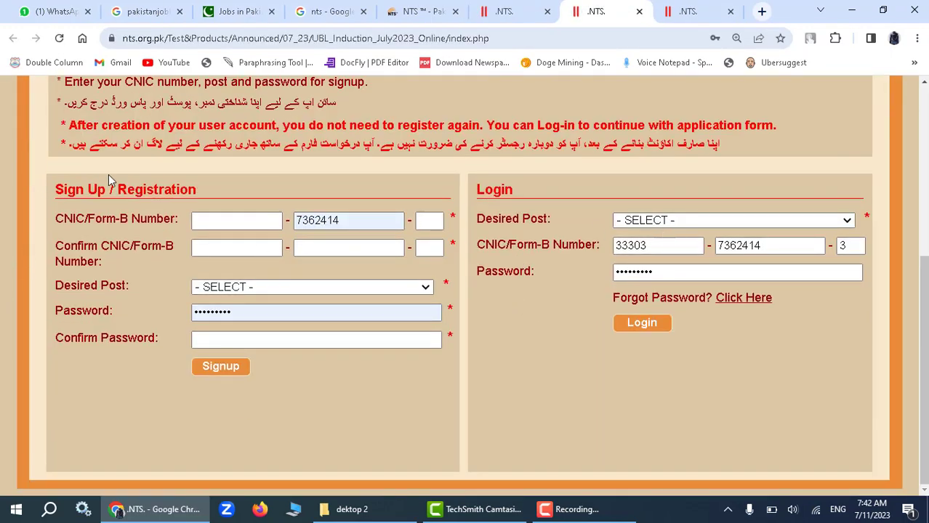
{"action": "left_click_drag", "start_coordinate": [62, 190], "coordinate": [524, 195]}
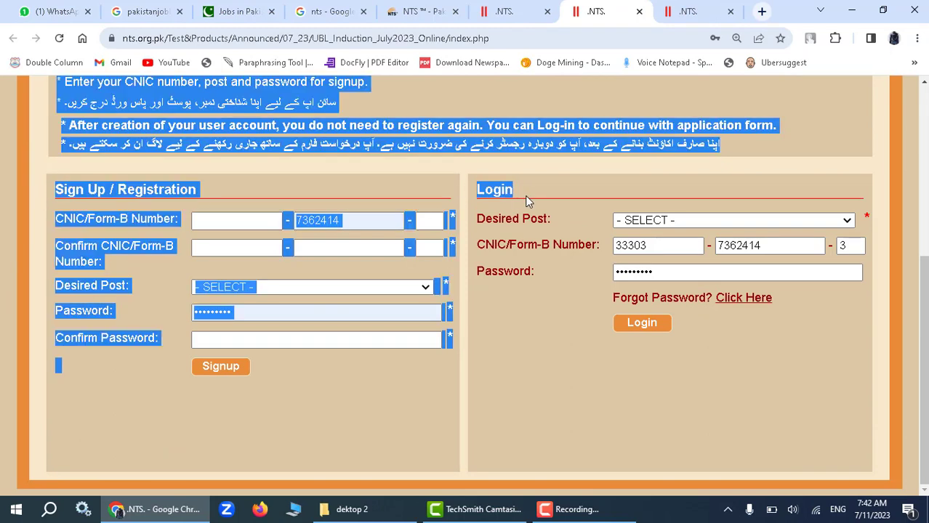
{"action": "left_click", "coordinate": [552, 299]}
{"action": "left_click", "coordinate": [643, 274]}
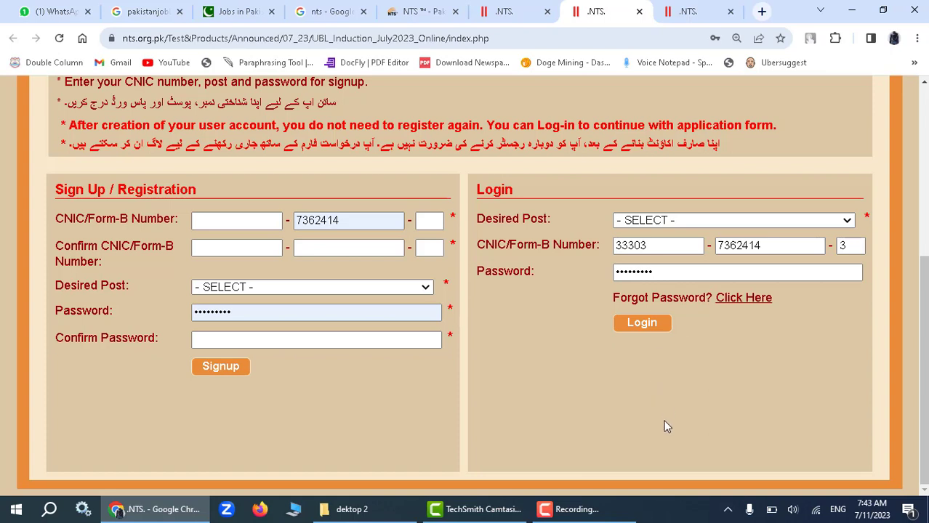
{"action": "mouse_move", "coordinate": [561, 513]}
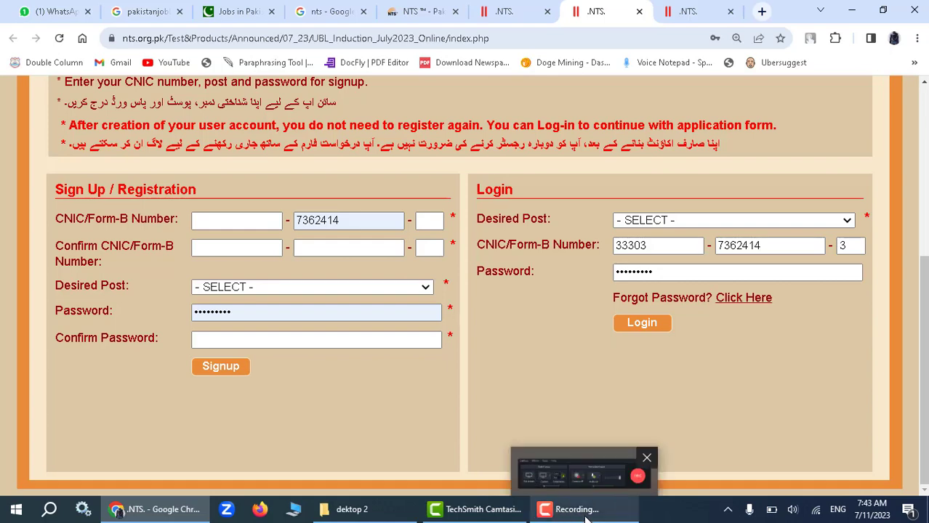